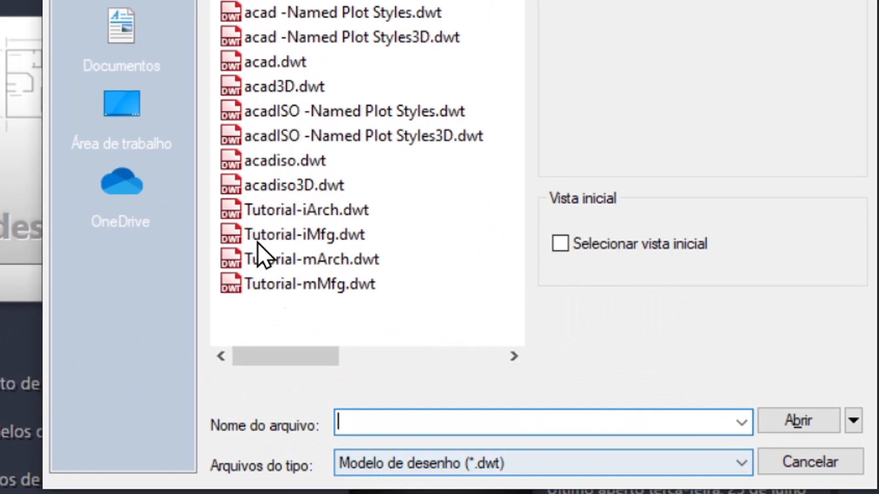
Step: Open the drawing template Zootecnia_simbologia02.dwt from the Documentos folder
left_click(132, 33)
scroll(449, 192, "down", 10)
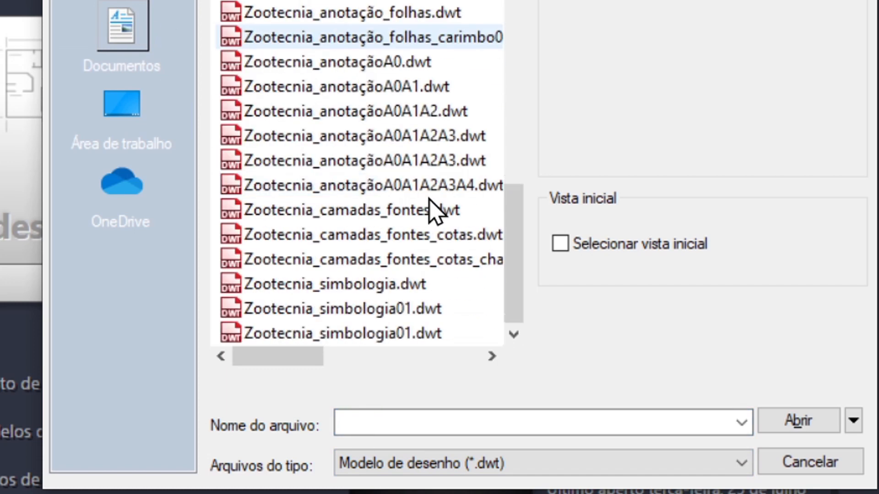
left_click(424, 316)
left_click(418, 339)
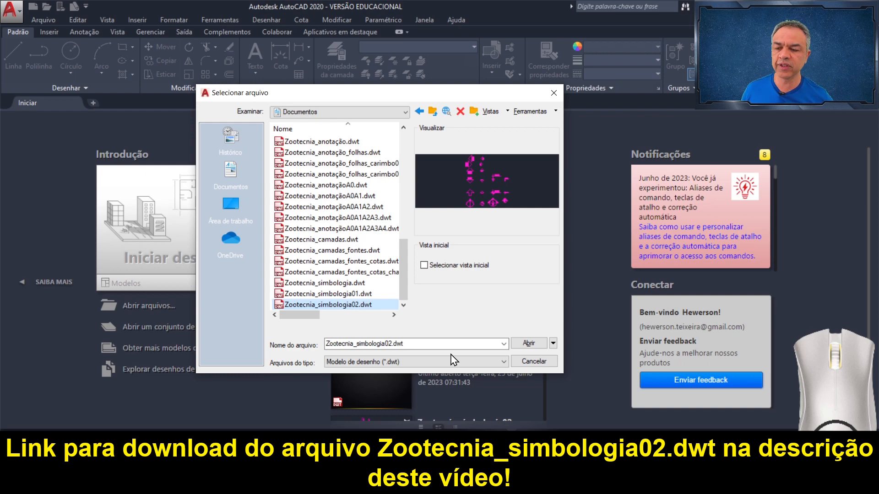
left_click(517, 341)
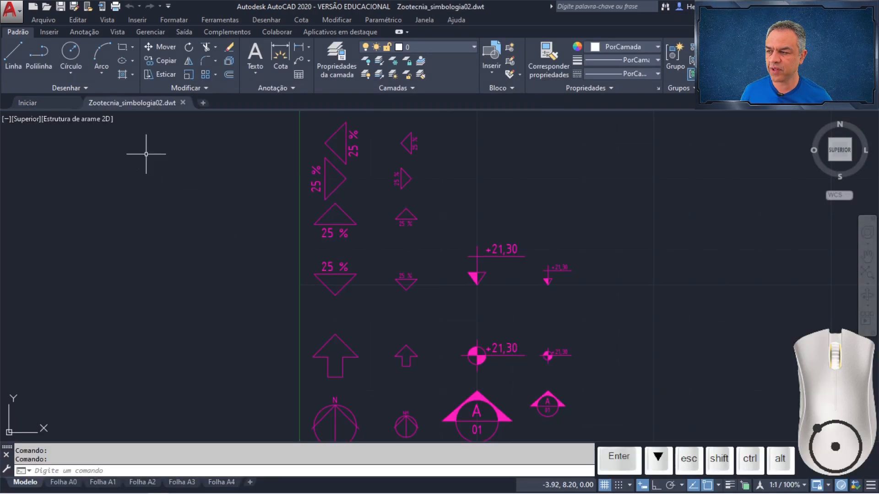
Step: Draw a circle by center and diameter, centered at 9,1 with a diameter of 1.2
left_click(71, 73)
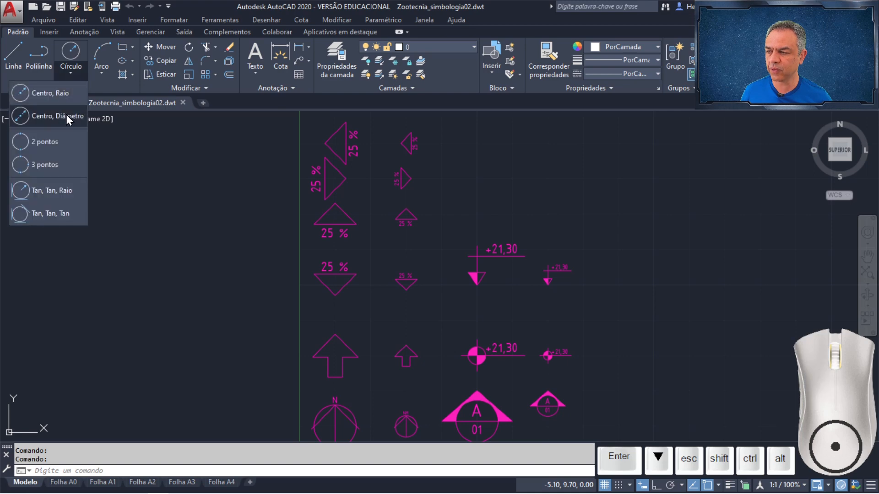
left_click(66, 115)
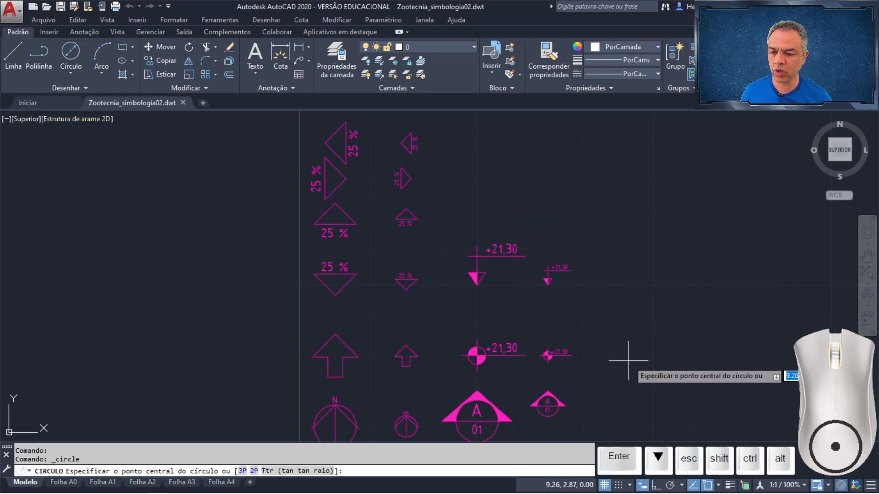
middle_click_drag(627, 361, 429, 241)
scroll(418, 290, "up", 4)
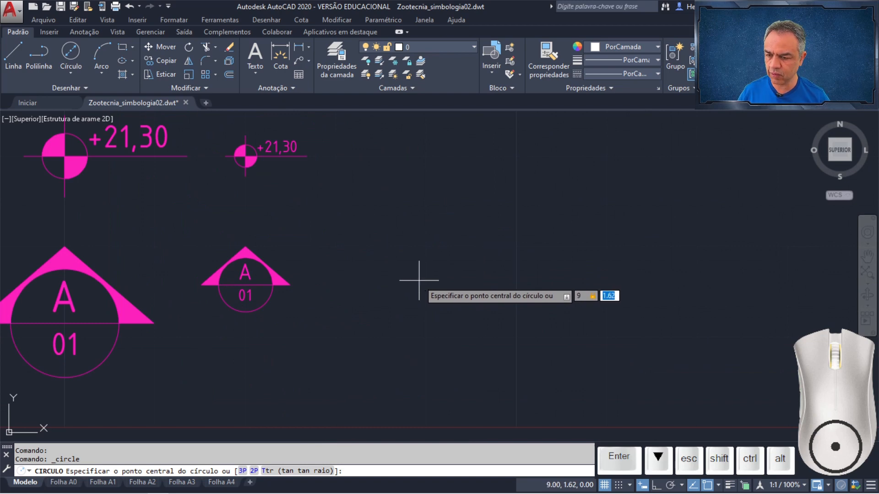
type("9,1")
key("Return")
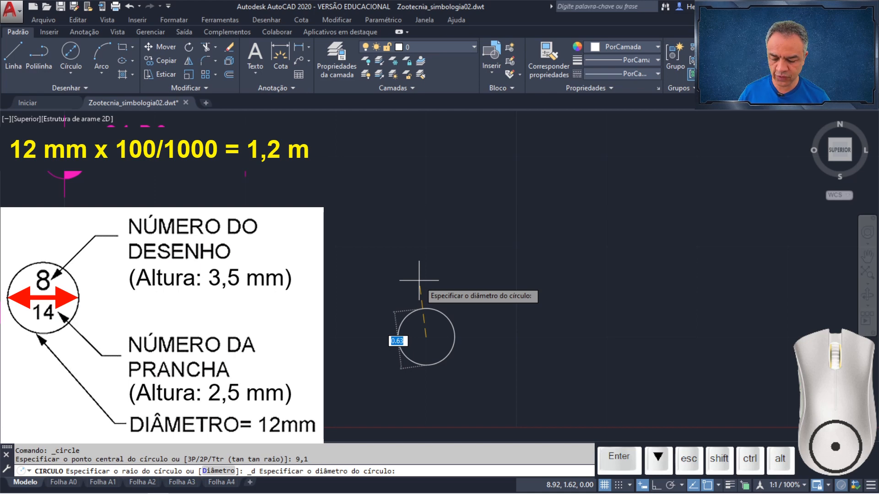
type("2")
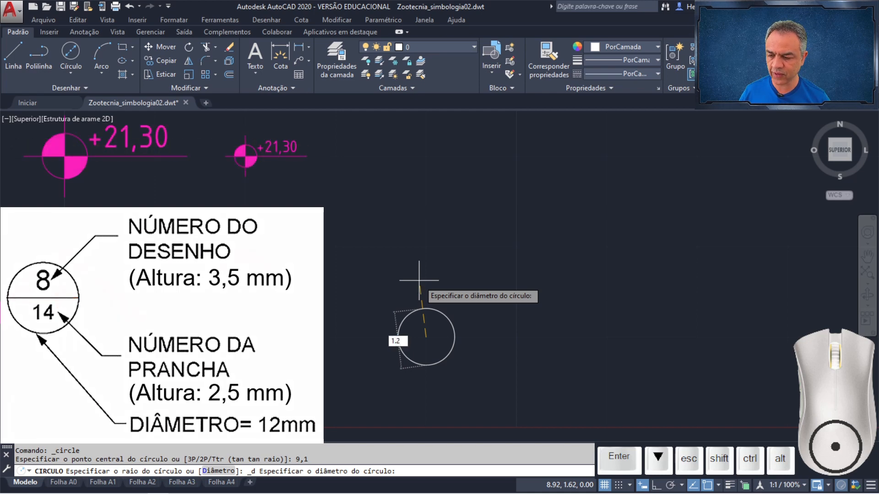
key("Return")
Step: Draw a horizontal line across the new circle from its right quadrant to its left quadrant
left_click(12, 59)
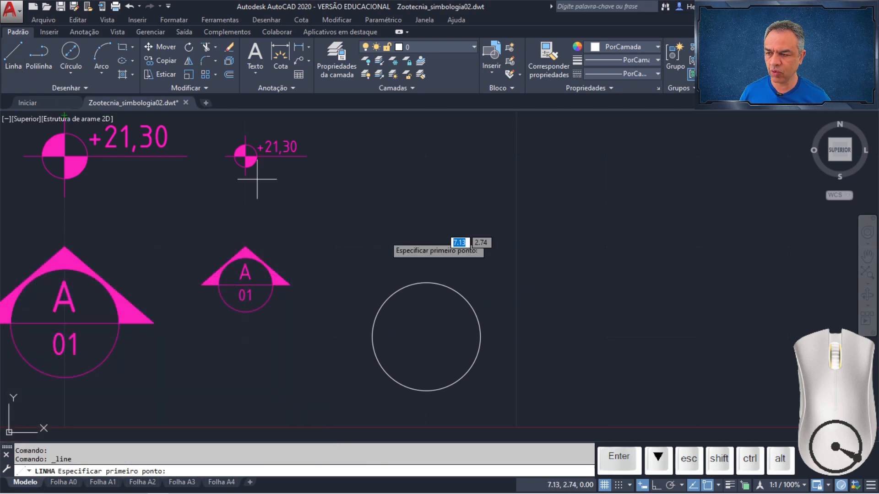
right_click(414, 219, "ctrl")
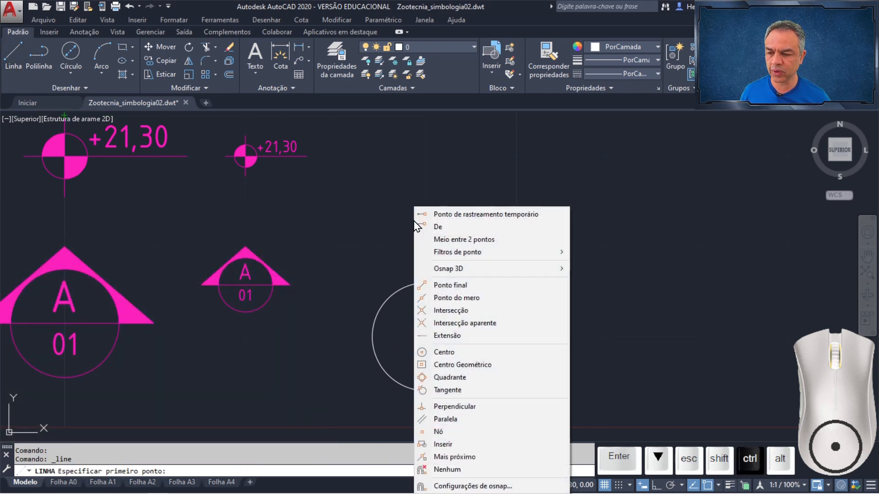
left_click(457, 378)
left_click(480, 337)
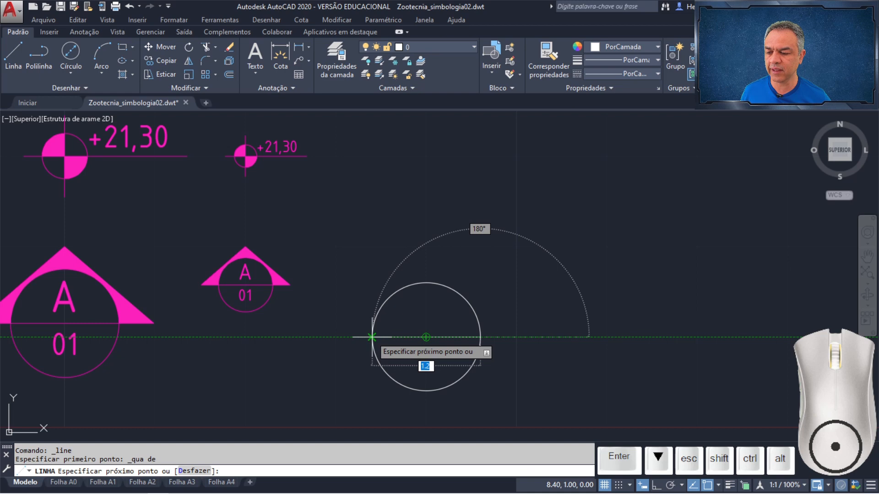
left_click(372, 337)
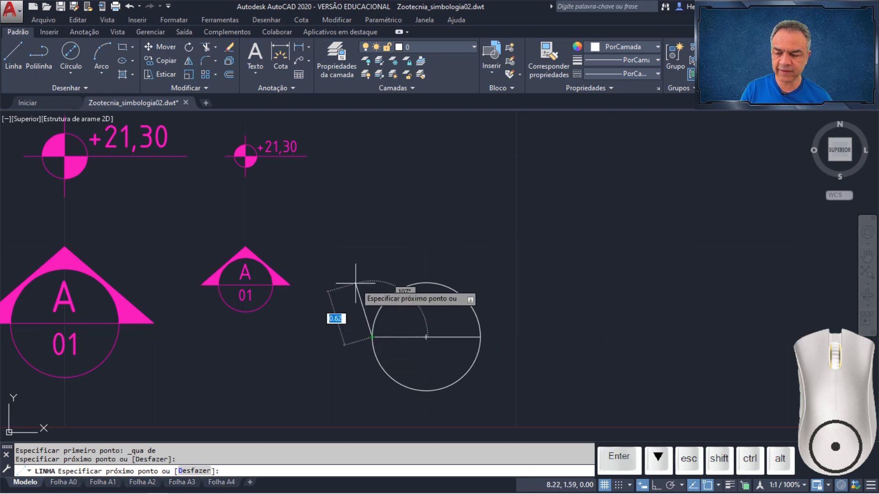
key("Return")
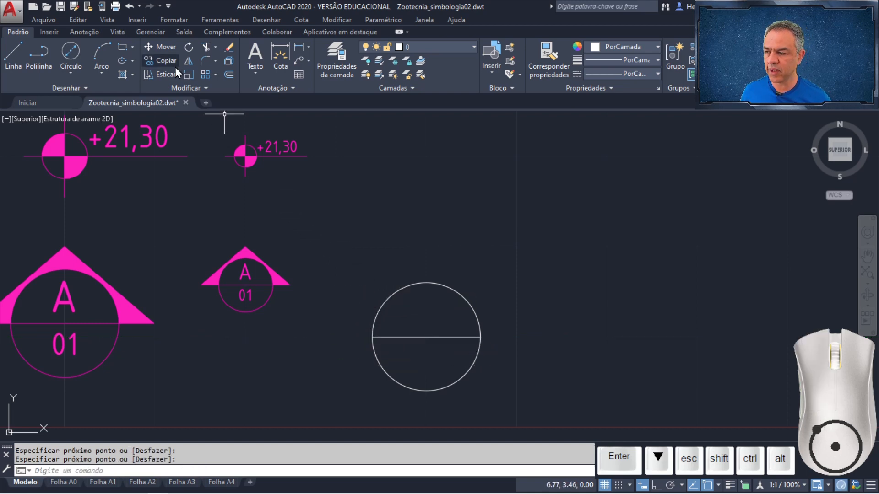
Step: Copy the circle and its dividing line from the circle's center to the absolute coordinates 11,1
left_click(161, 60)
left_click(545, 238)
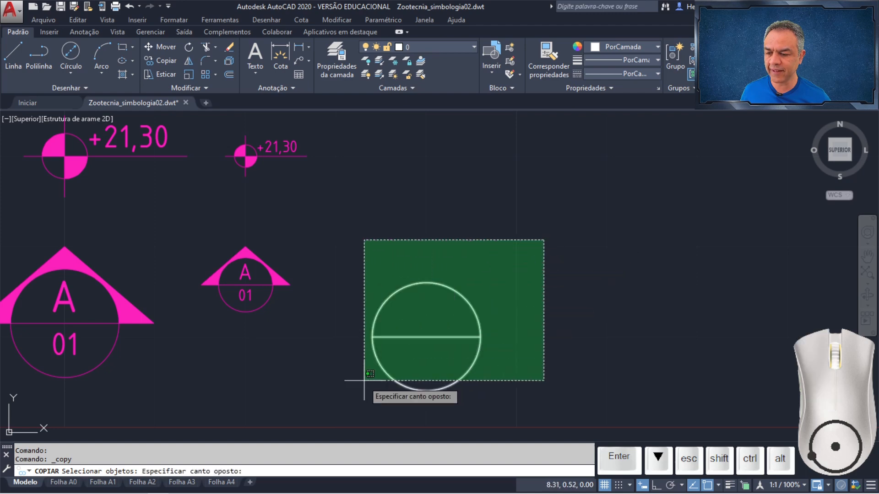
left_click(347, 414)
key("Return")
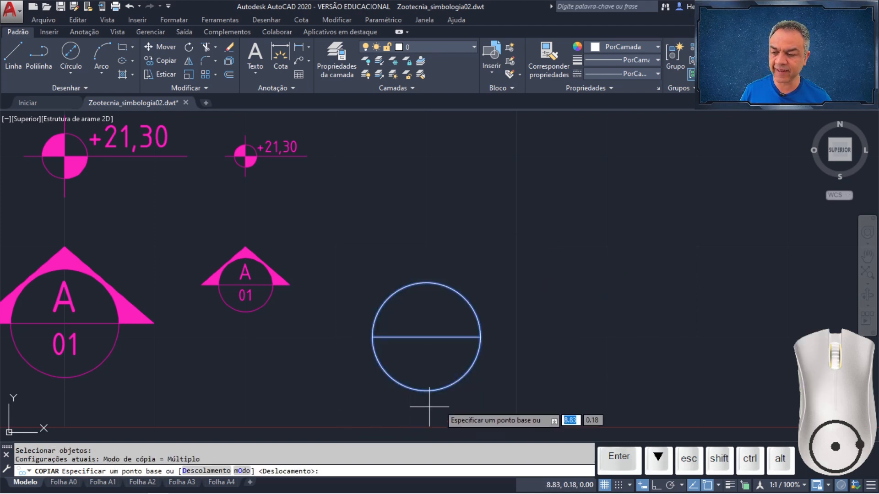
left_click(425, 337)
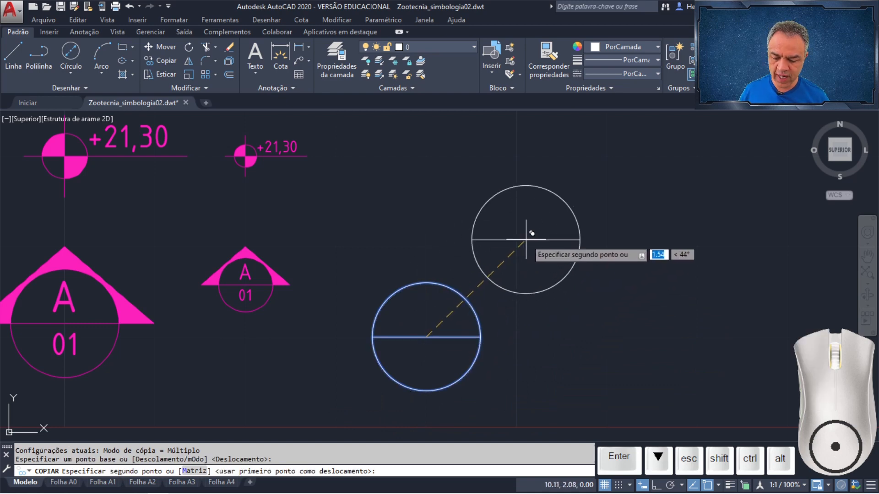
type("#")
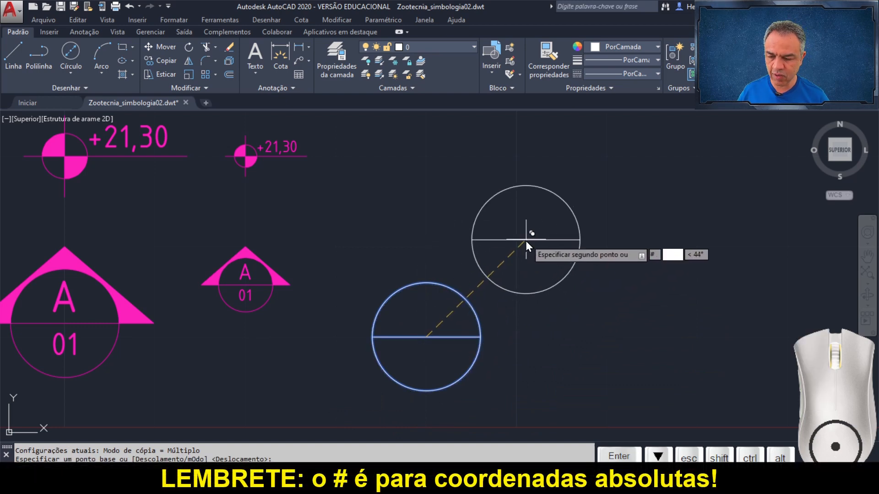
type("11,1")
key("Return")
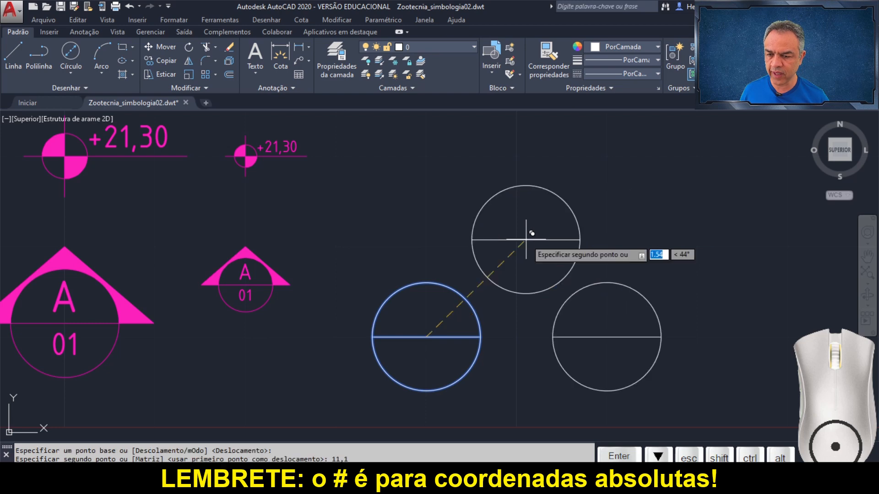
key("Return")
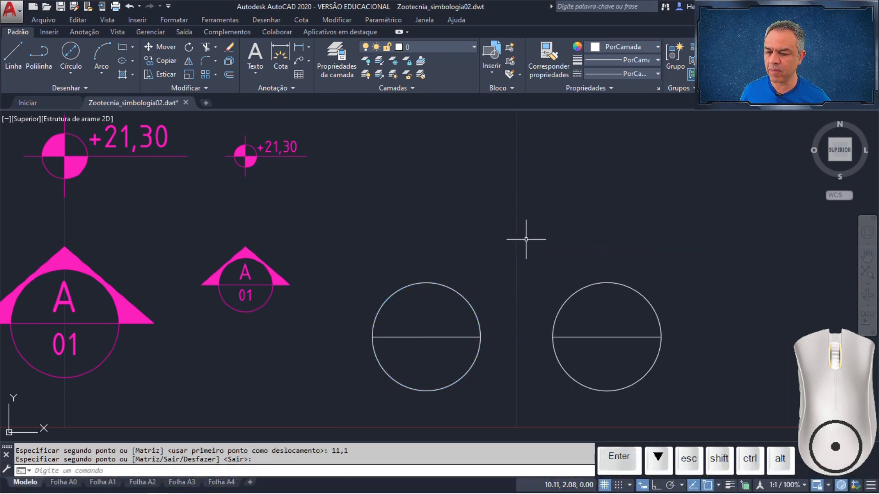
Step: Scale the copied circle and line about the circle's center by a factor of 0.5
left_click(188, 74)
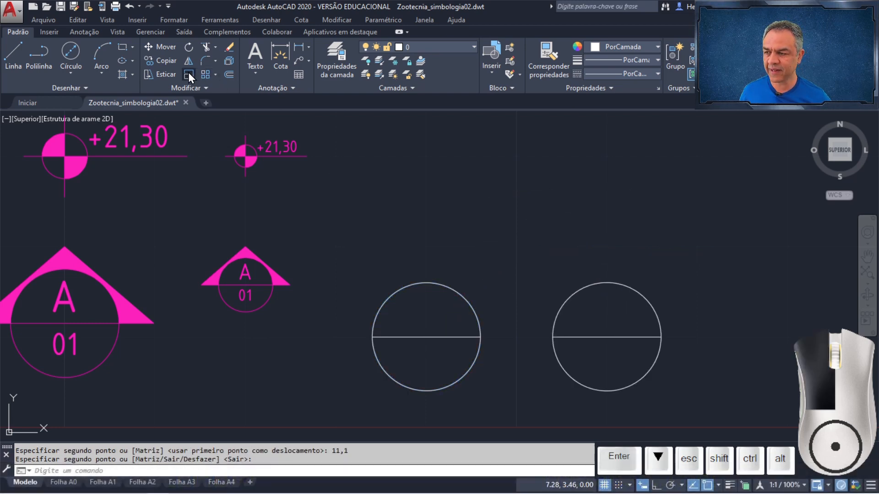
left_click(697, 227)
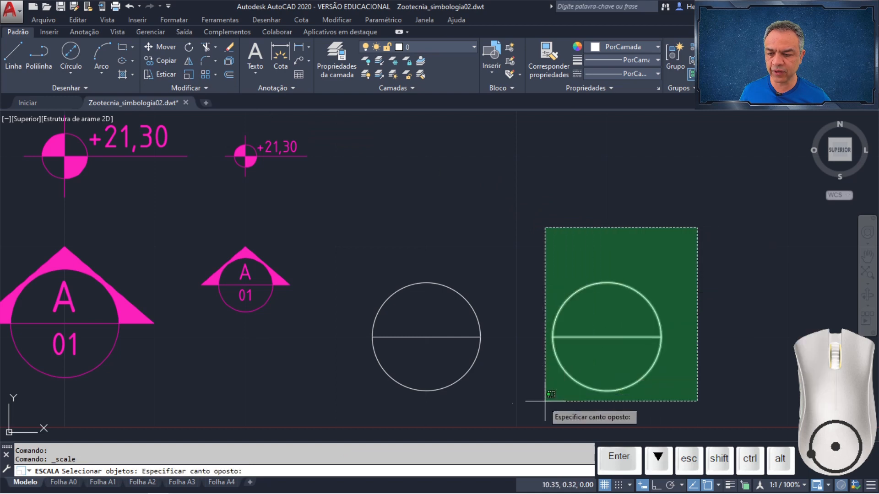
left_click(513, 405)
key("Return")
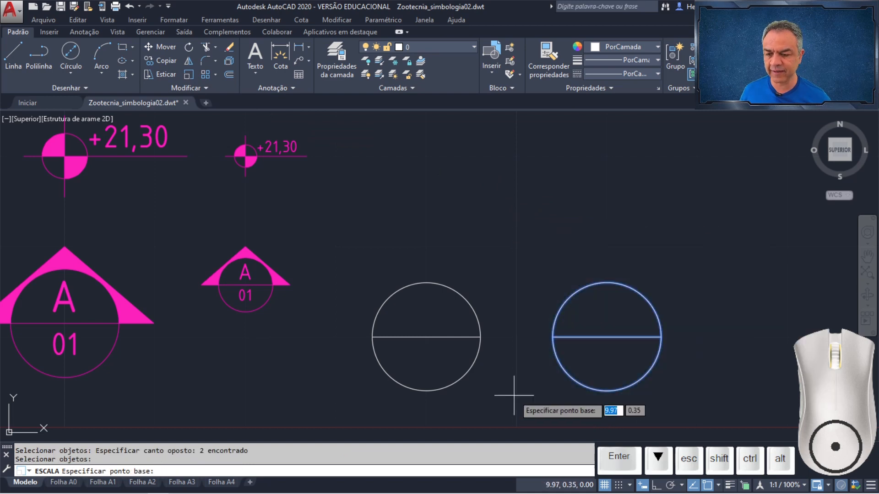
left_click(607, 338)
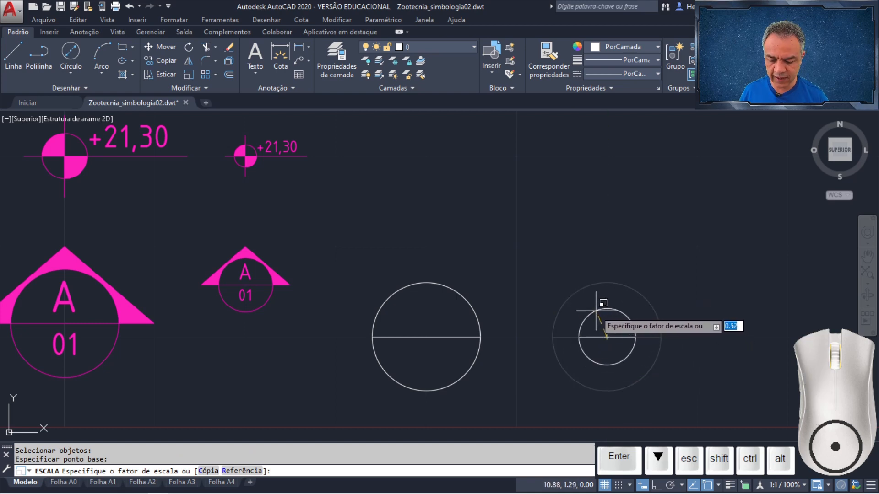
key("Return")
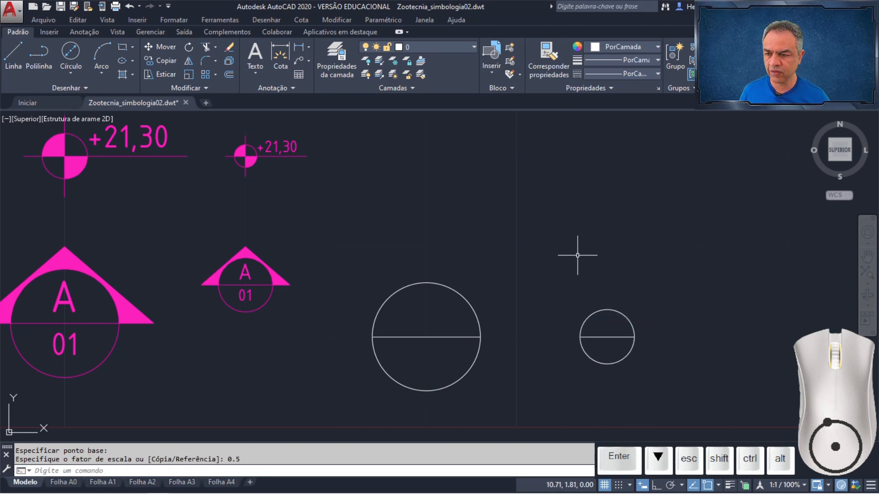
Step: Start an attribute definition with the identifier NP and the prompt "Número da Prancha:"
left_click(512, 87)
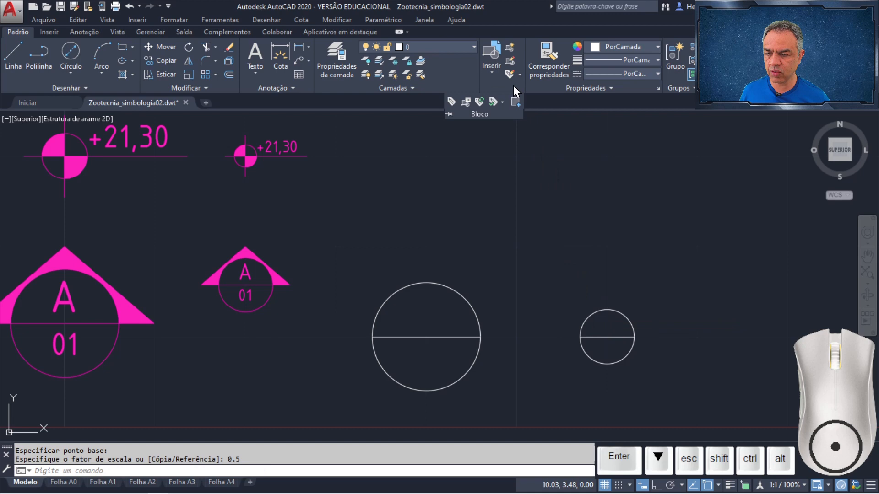
left_click(451, 103)
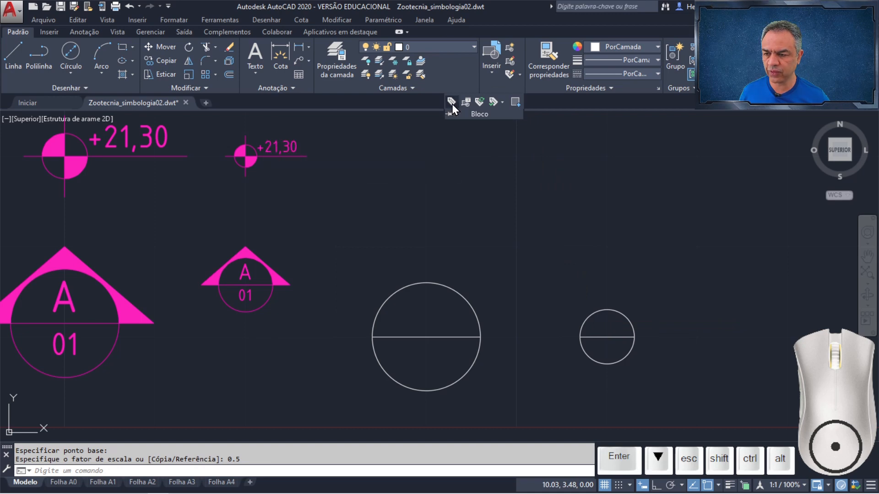
type("N")
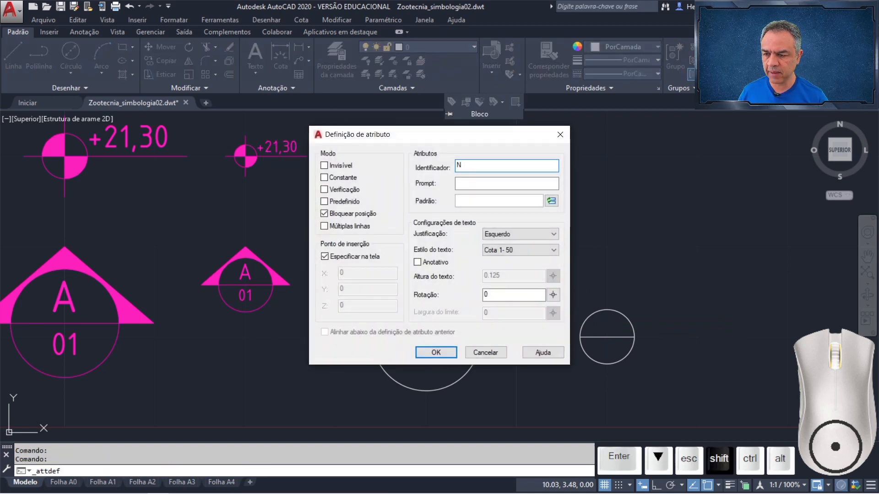
type("PNúme")
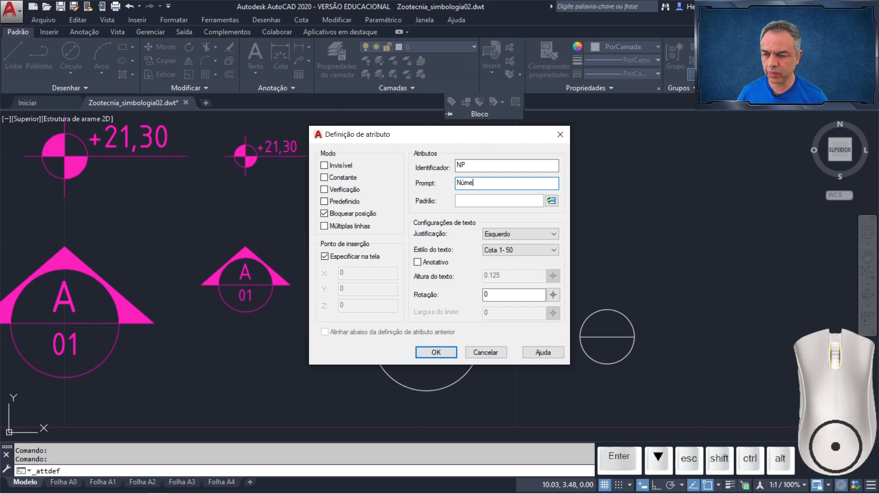
type("ro da Prancha")
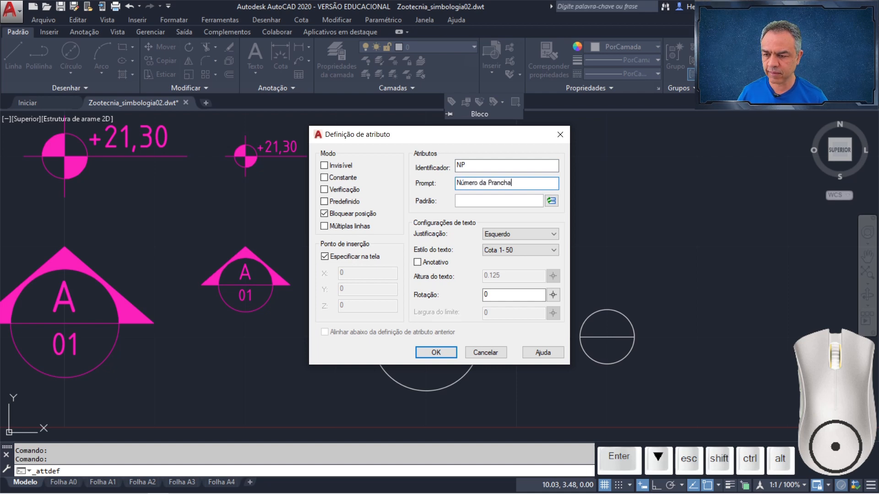
type(":")
Step: Set the attribute's justification to Superior central and its text style to Cota 1-100, and accept the definition
left_click(553, 234)
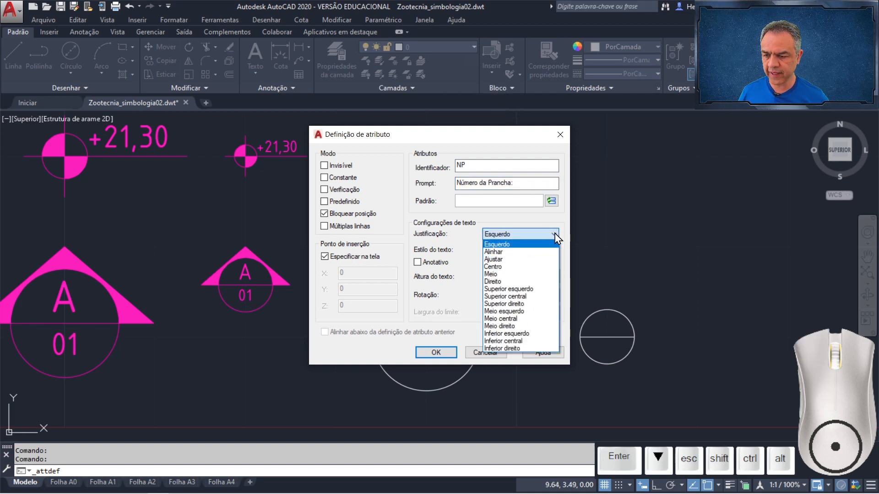
left_click(506, 297)
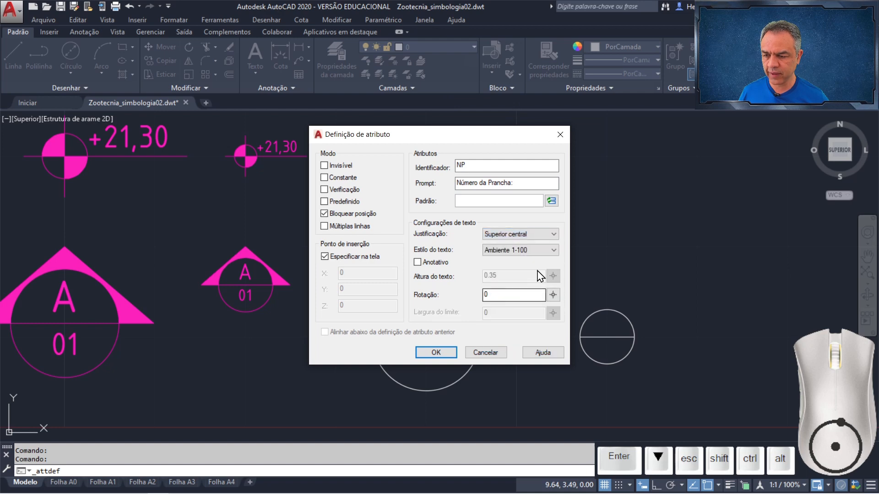
left_click(545, 257)
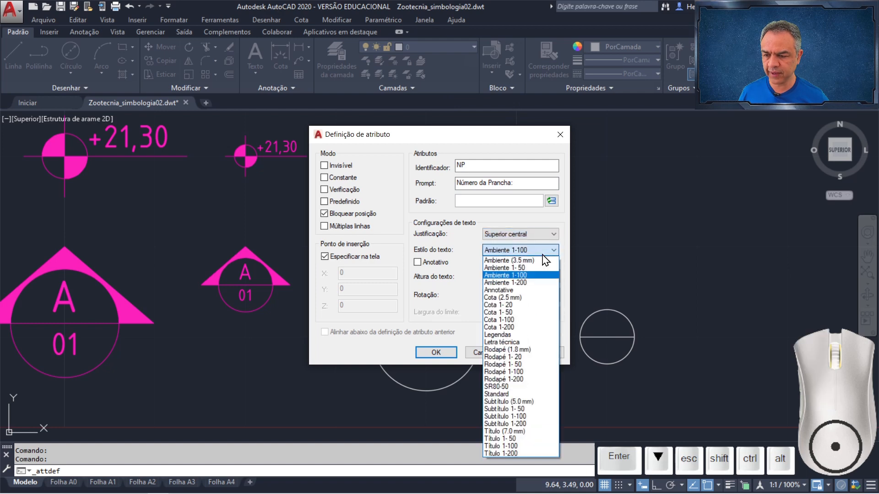
left_click(525, 320)
left_click(446, 352)
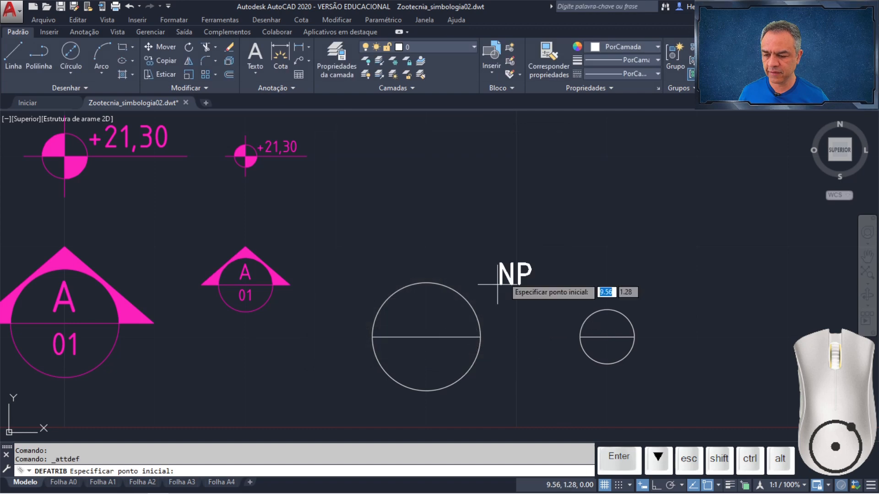
Step: Place the NP attribute from the large circle's center with the relative offset @0.1<270
type("de")
key("Return")
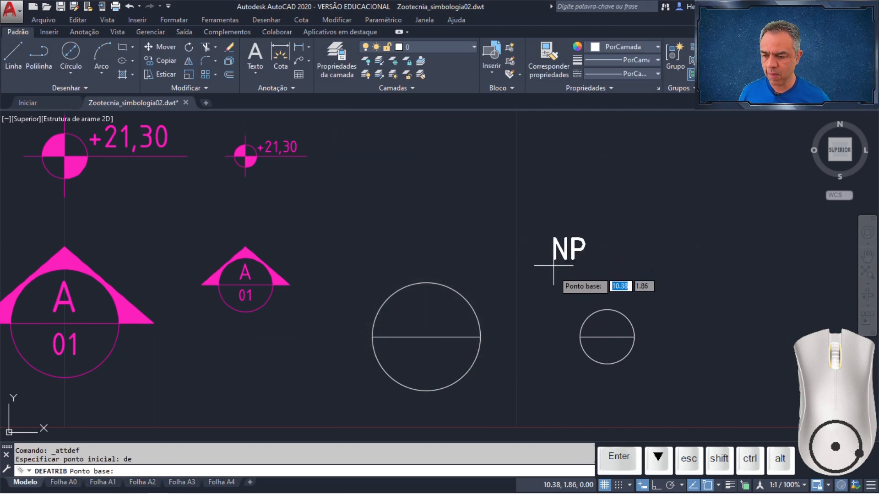
left_click(430, 338)
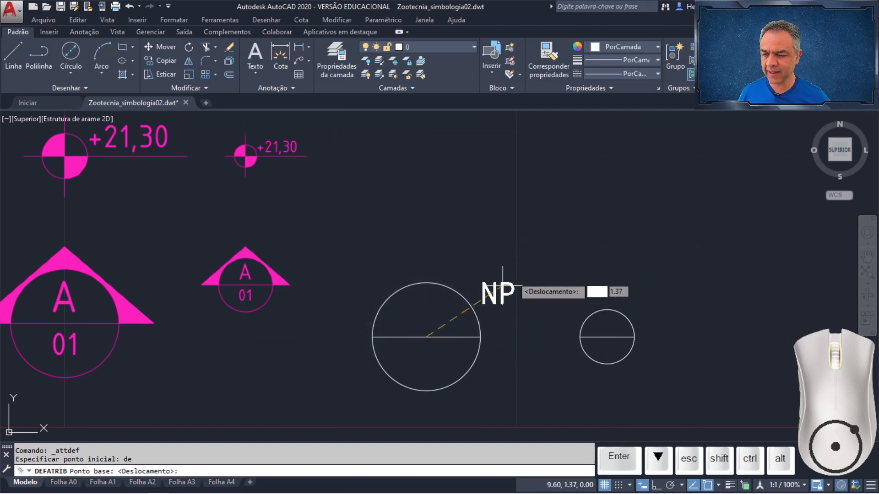
type("@")
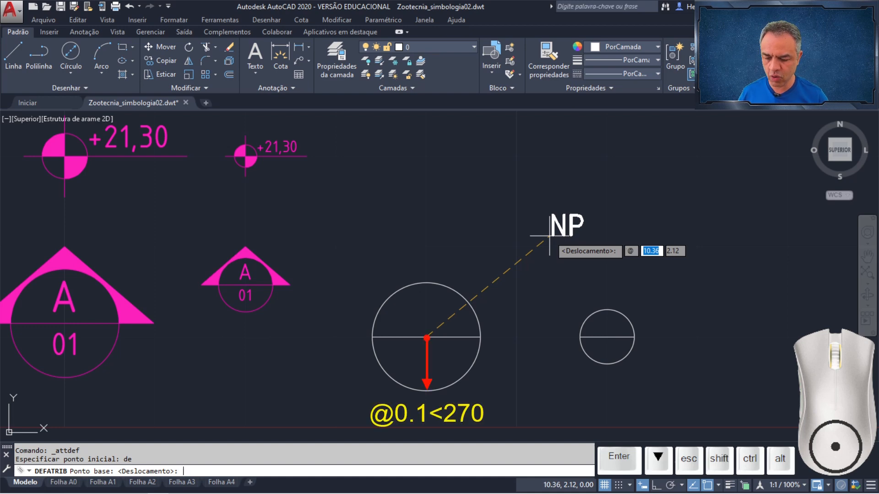
type("0")
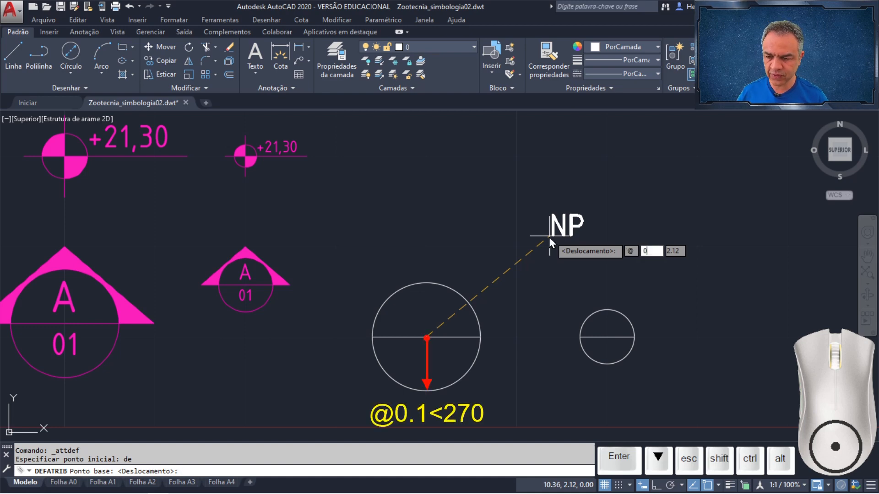
type(".1<")
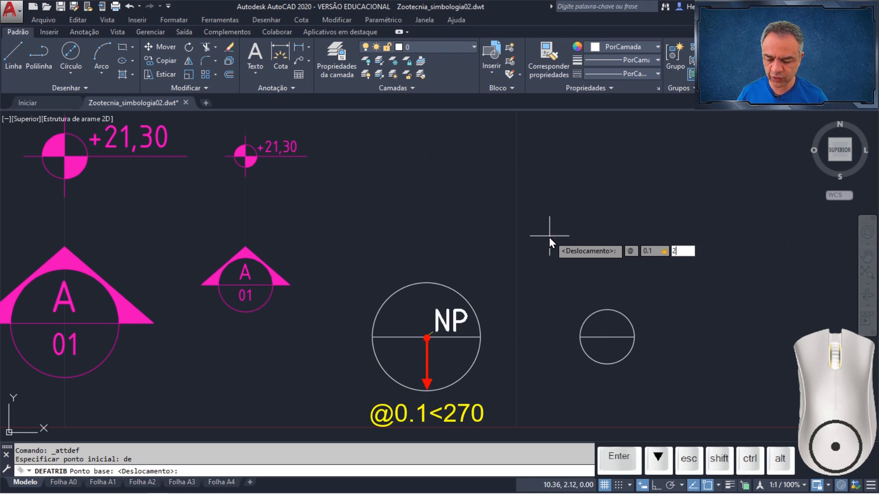
type("270")
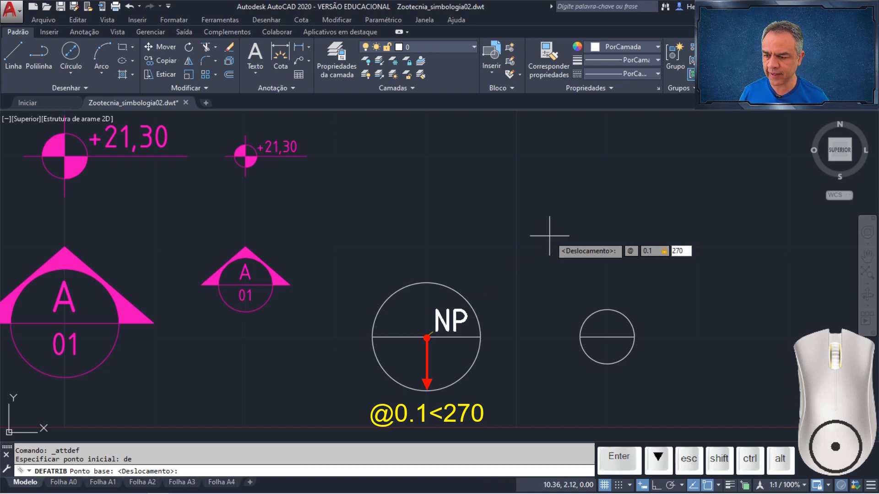
key("Return")
Step: Define another attribute with identifier NP, prompt "Número da Prancha:", justification Superior central and text style Cota 1- 50
key("Return")
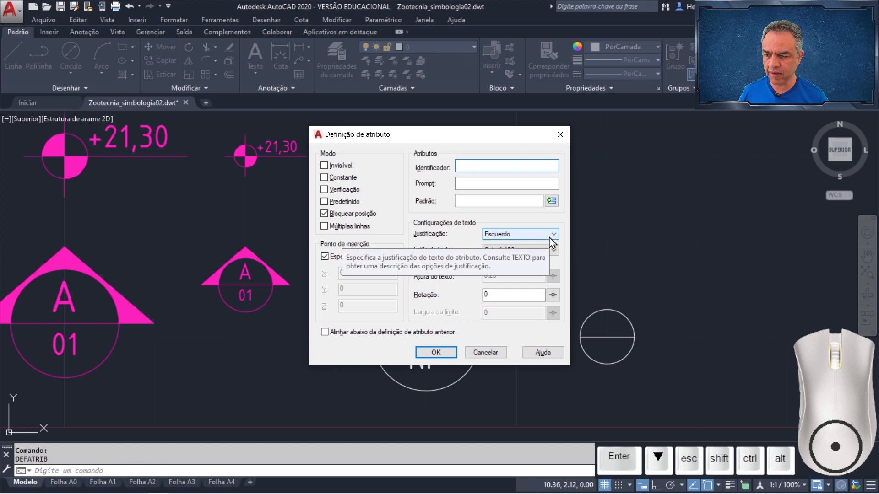
type("NP")
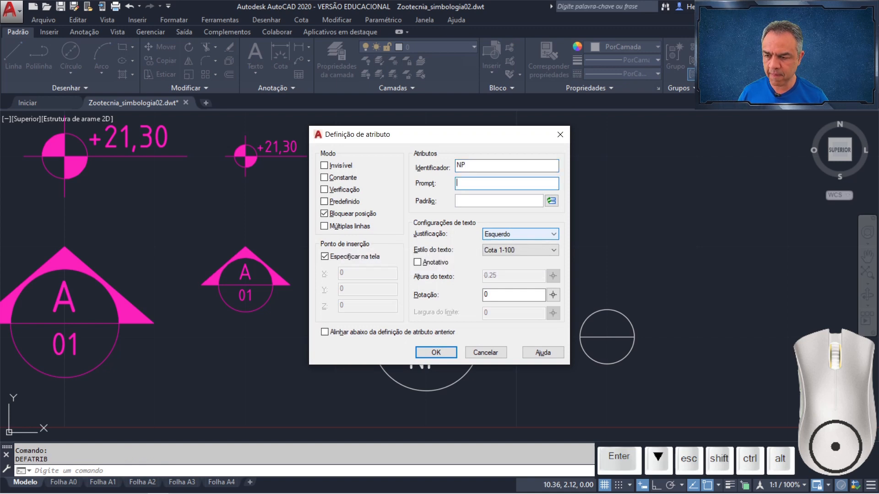
type("Número da Prancha:")
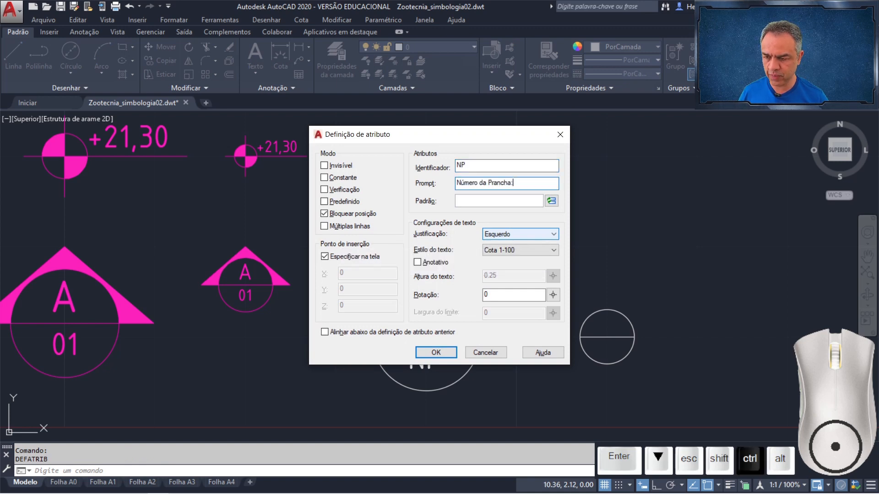
left_click(518, 234)
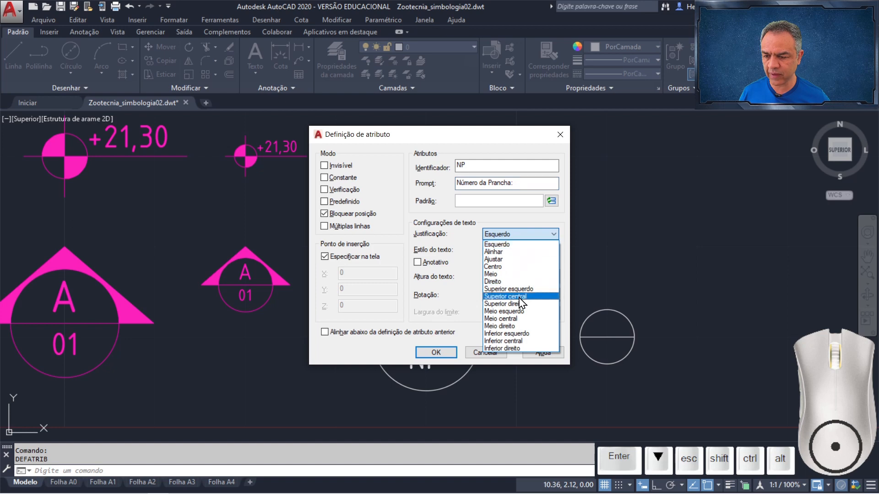
left_click(520, 297)
left_click(523, 251)
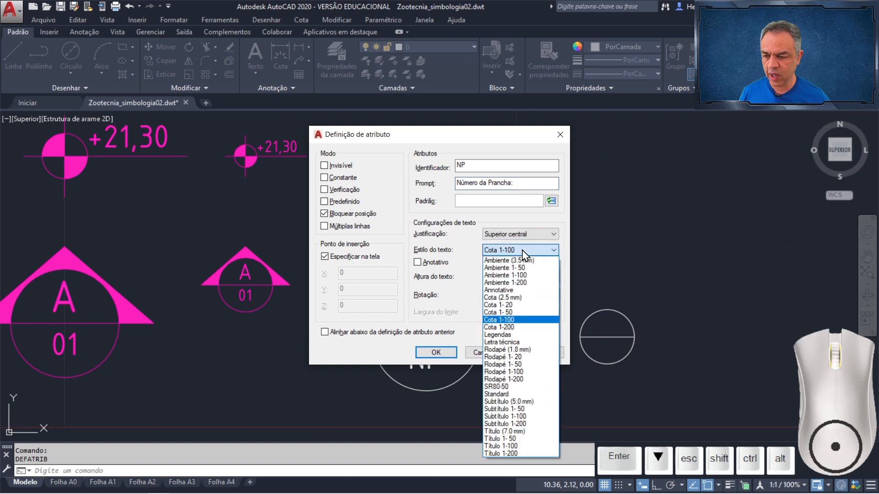
left_click(516, 312)
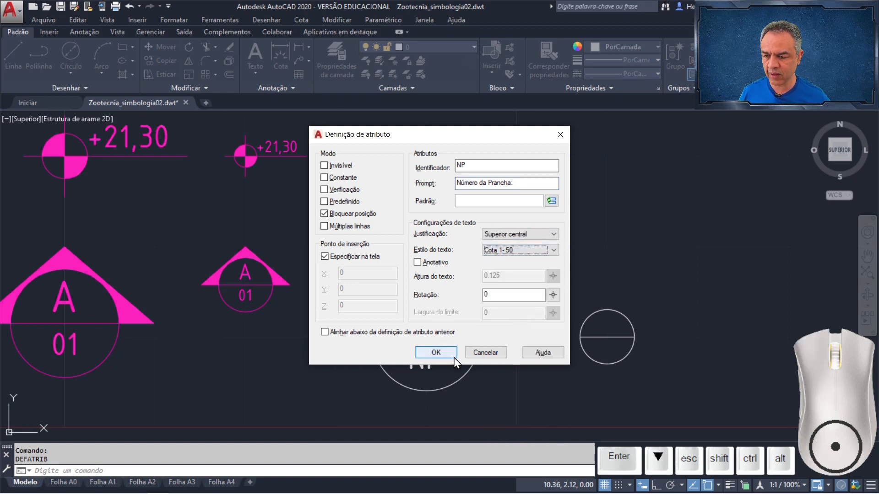
left_click(436, 353)
Step: Place the smaller NP attribute from the small circle's center with the relative offset @0.05<270
type("de")
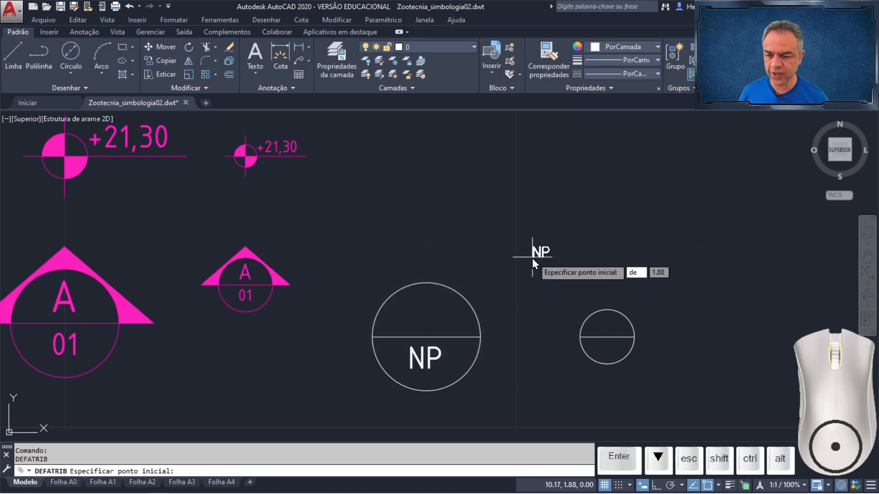
key("Return")
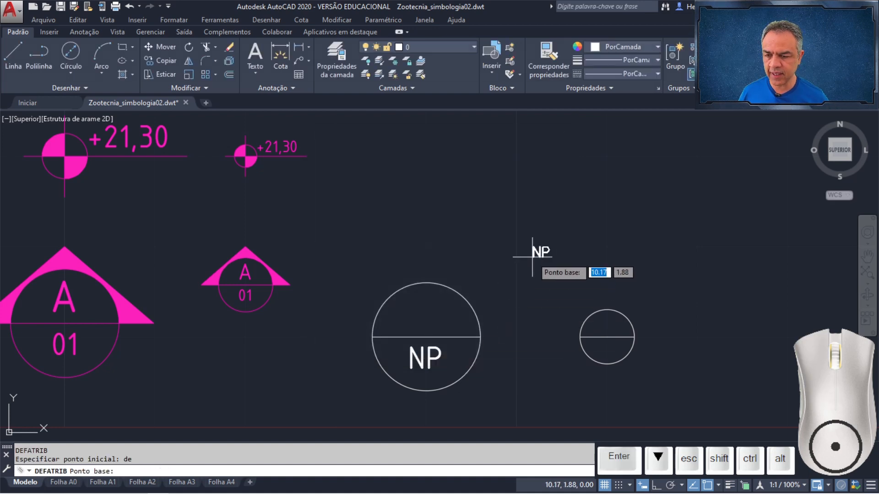
left_click(607, 337)
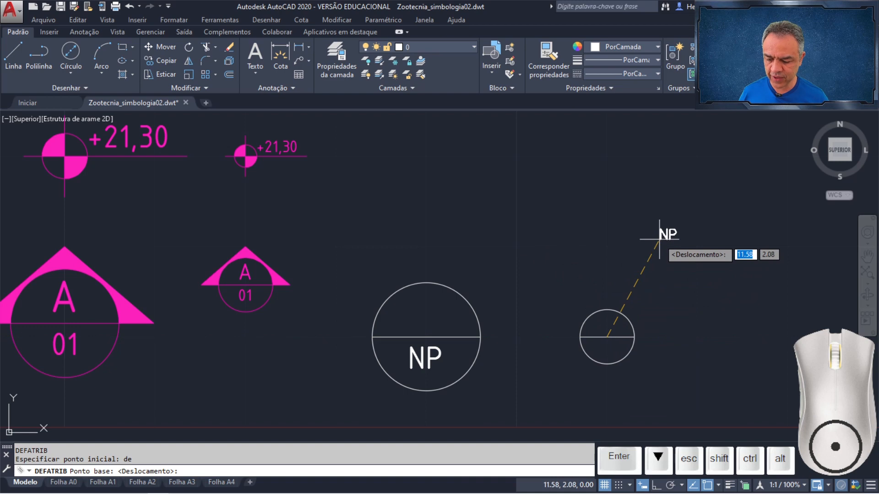
type("@")
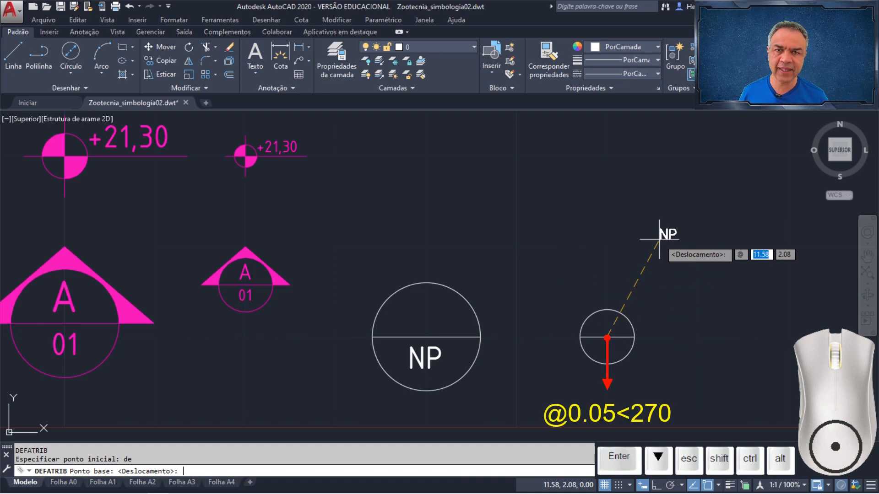
type("0.05")
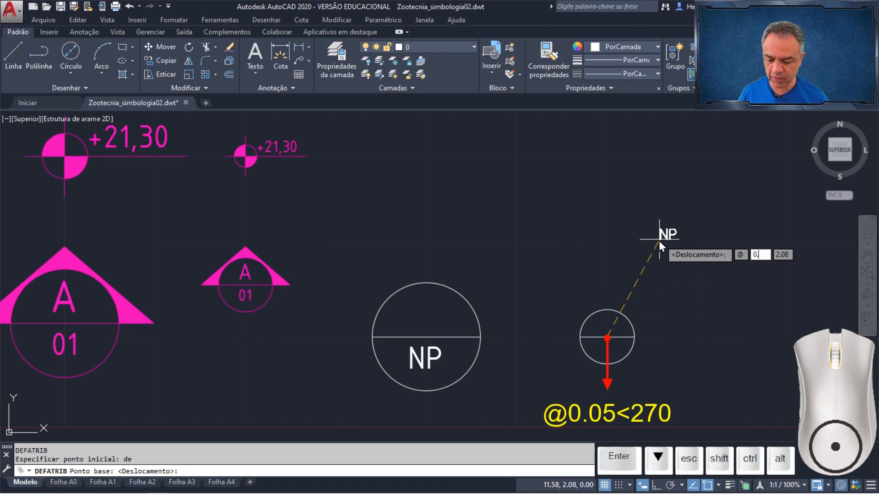
type("<")
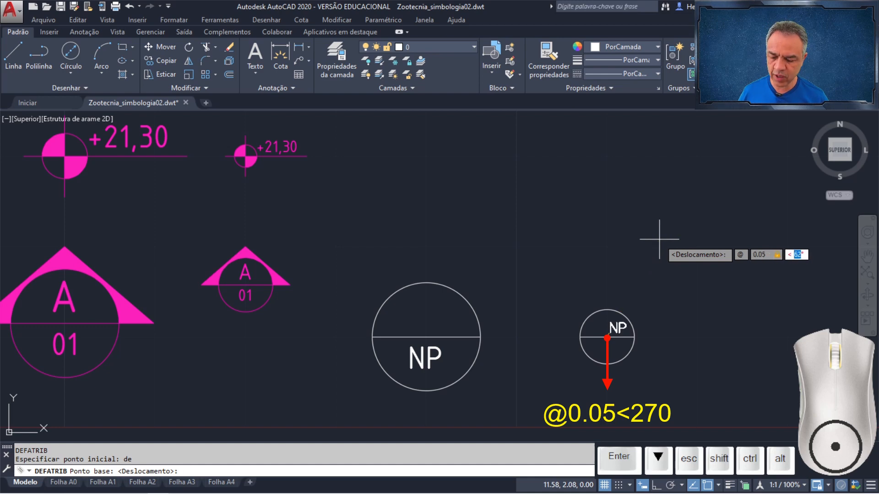
type("270")
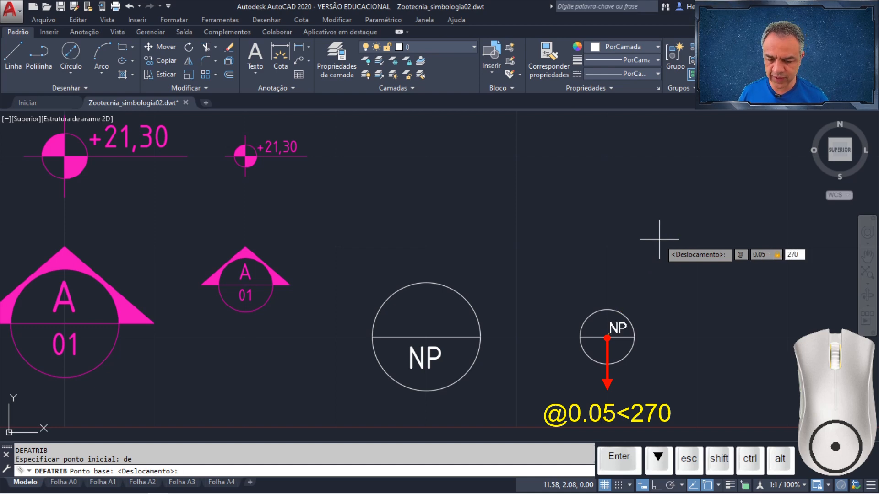
key("Return")
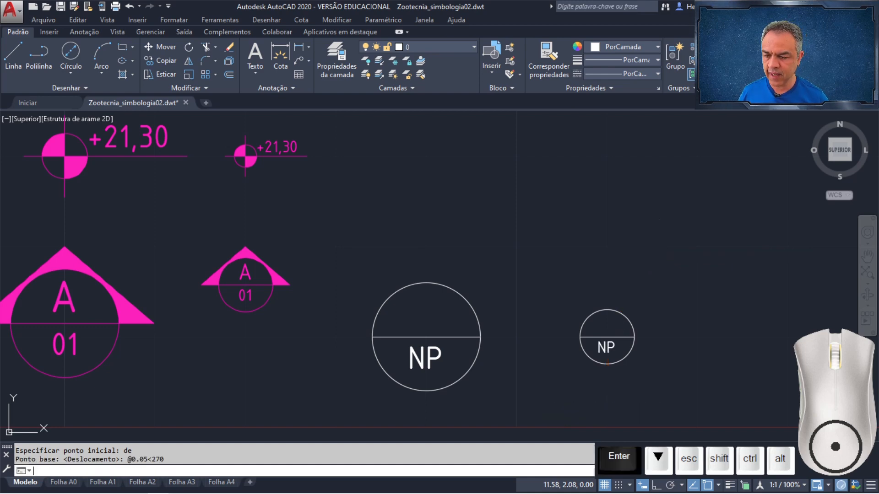
Step: Define an attribute with identifier ND, prompt "Número do Desenho:", justification Meio central and text style Ambiente 1-100
key("Return")
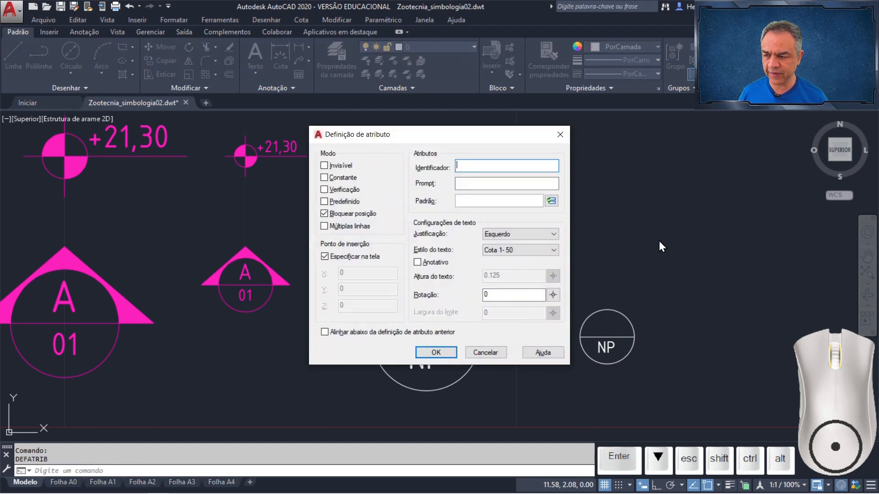
key("shift")
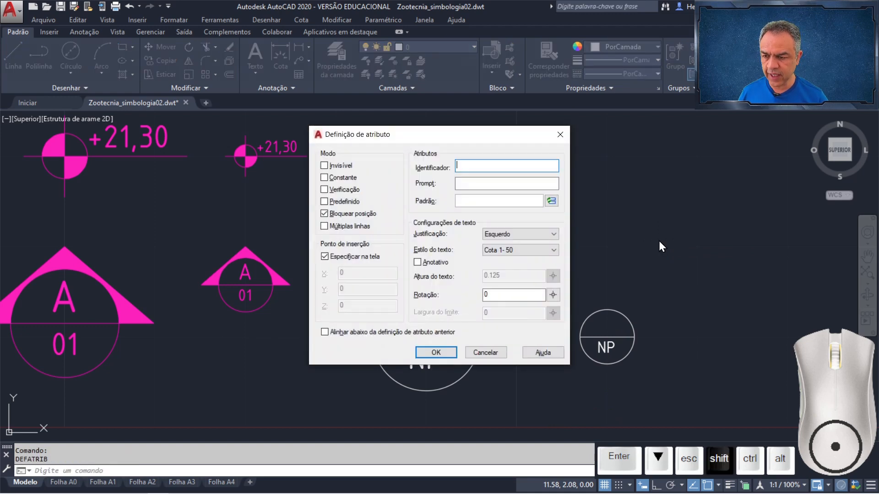
type("N")
type("Número do D")
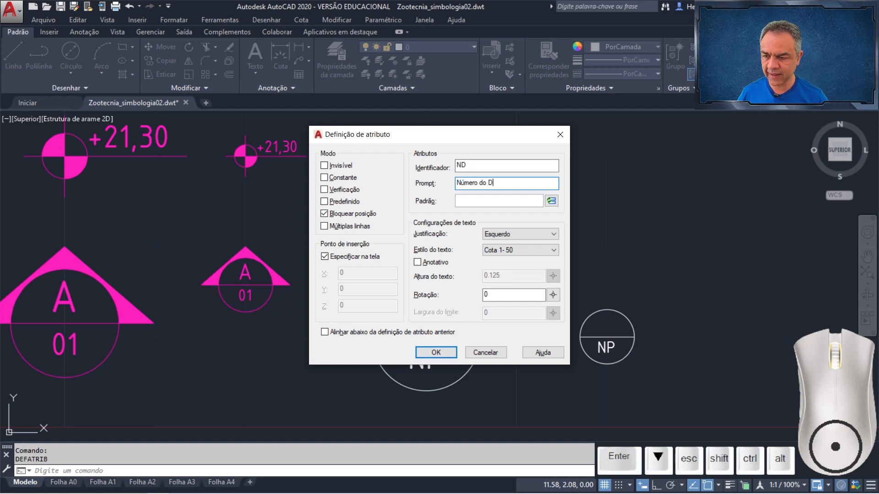
type("esenho:")
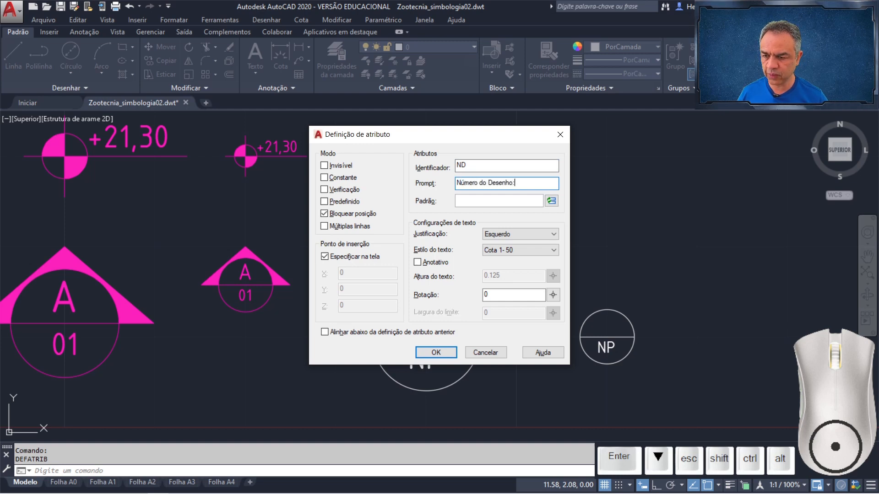
left_click(530, 235)
left_click(516, 321)
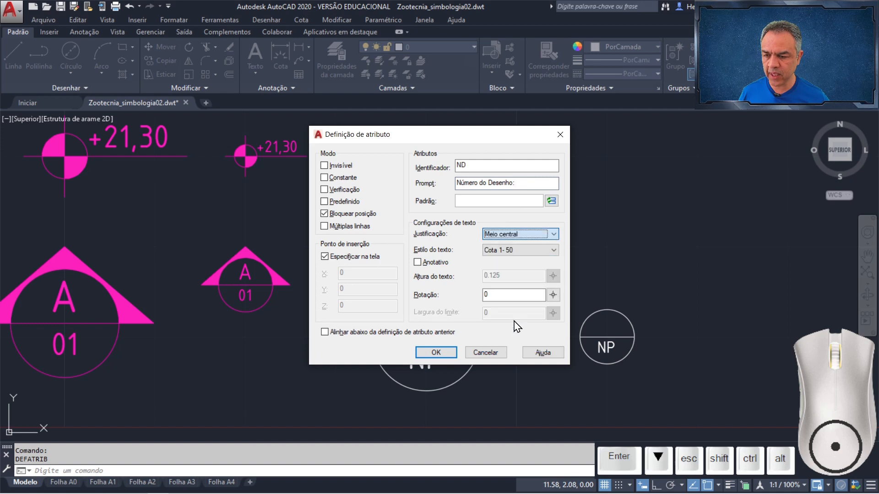
left_click(530, 252)
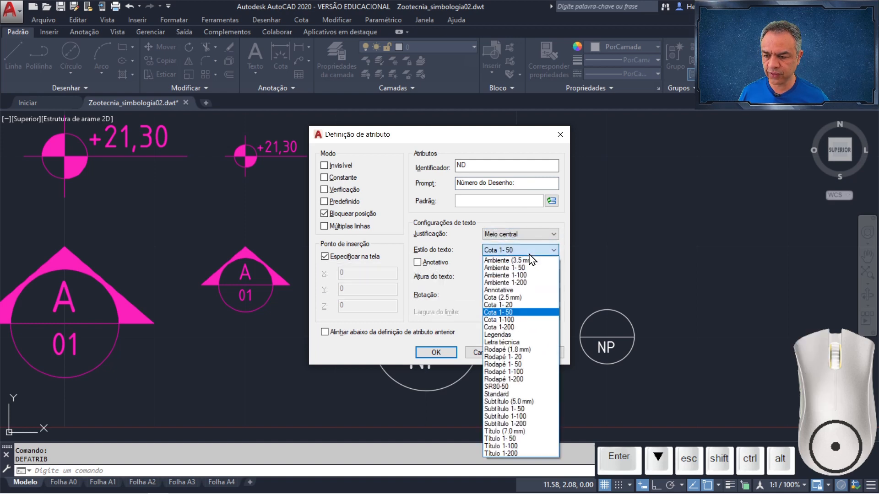
left_click(530, 275)
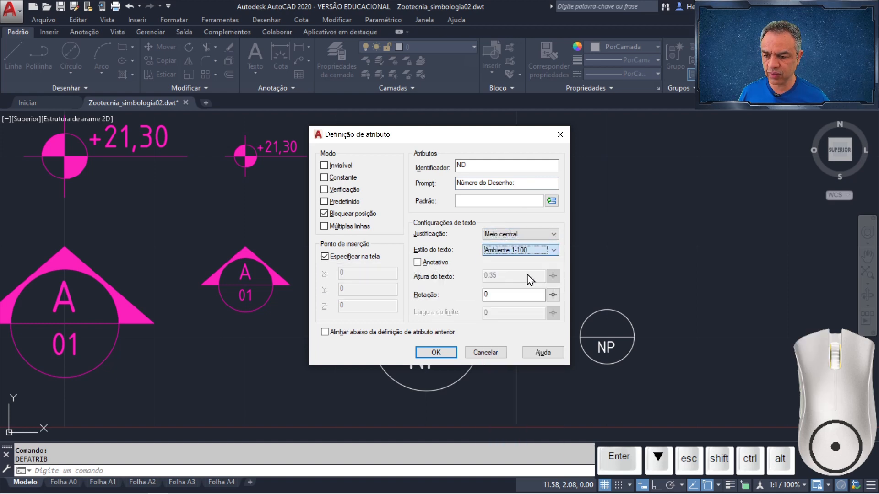
left_click(435, 352)
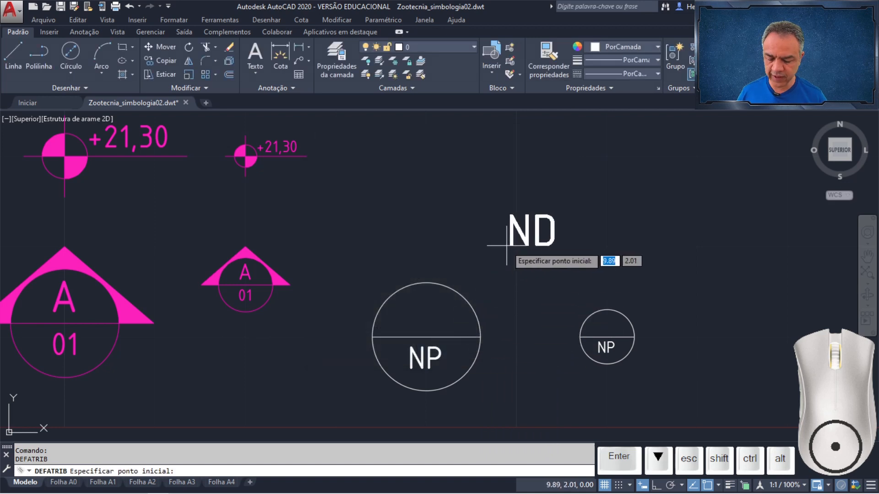
Step: Place the ND attribute at the midpoint between the large circle's center and its upper quadrant
key("Return")
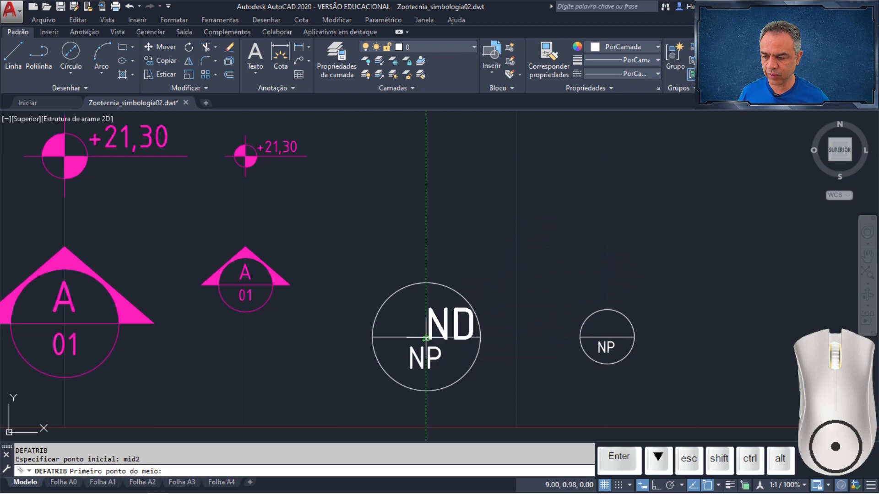
left_click(429, 337)
right_click(472, 257, "shift")
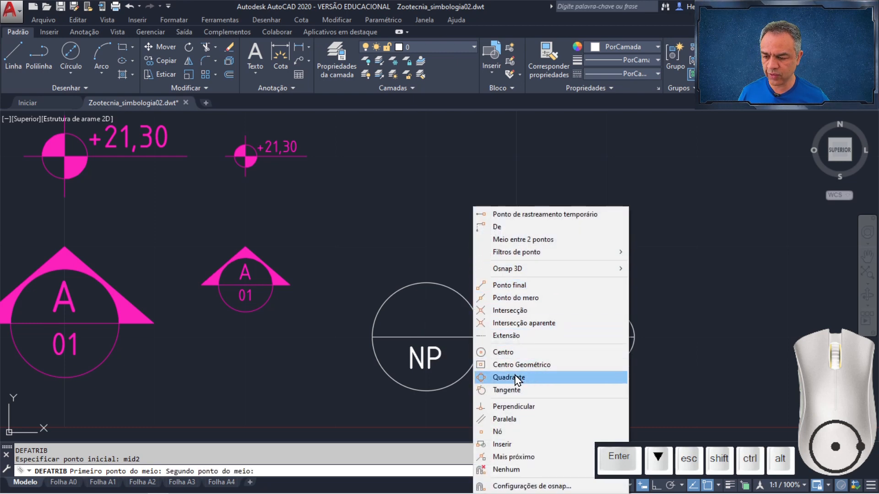
left_click(514, 377)
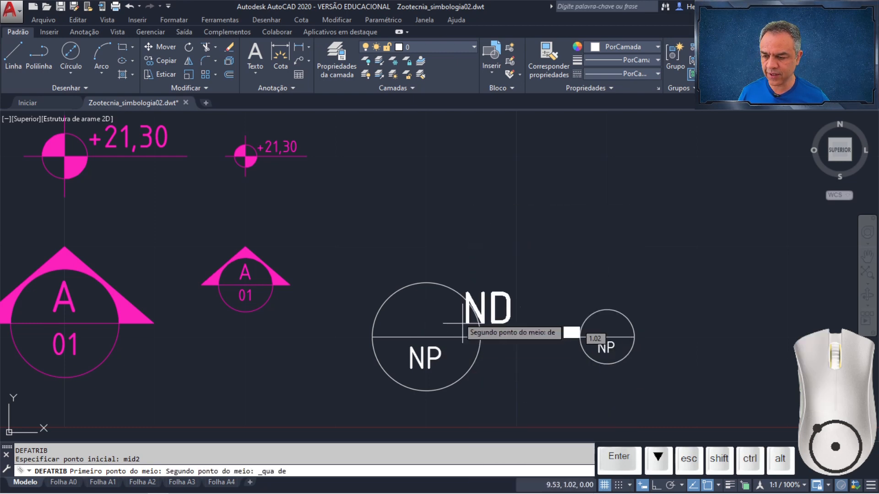
left_click(425, 283)
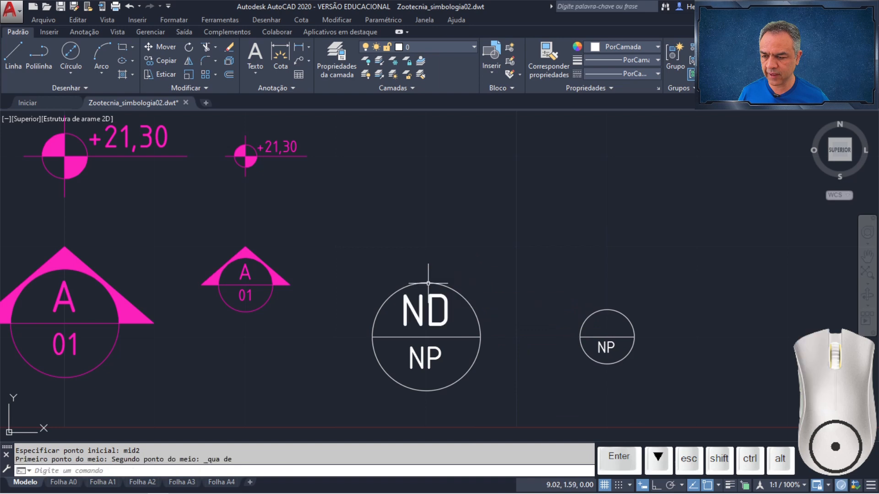
Step: Define an attribute with identifier ND, prompt "Número do Desenho:", justification Meio central and text style Ambiente 1- 50
key("Return")
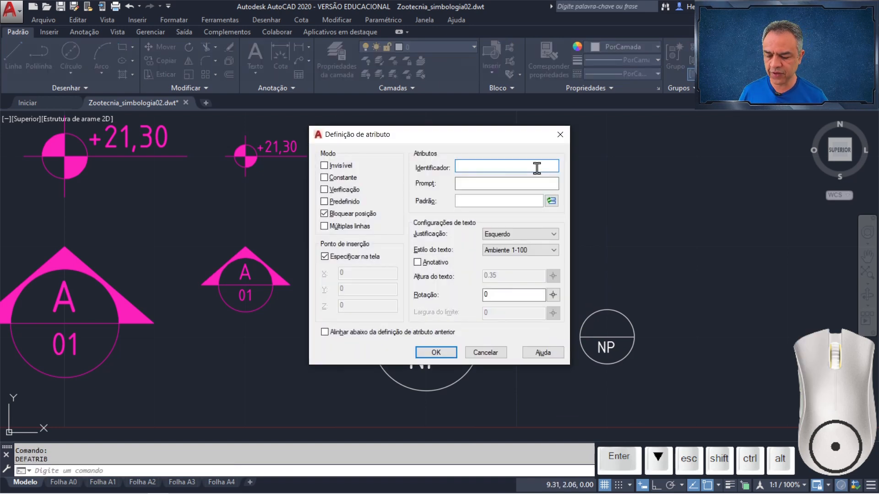
type("ND")
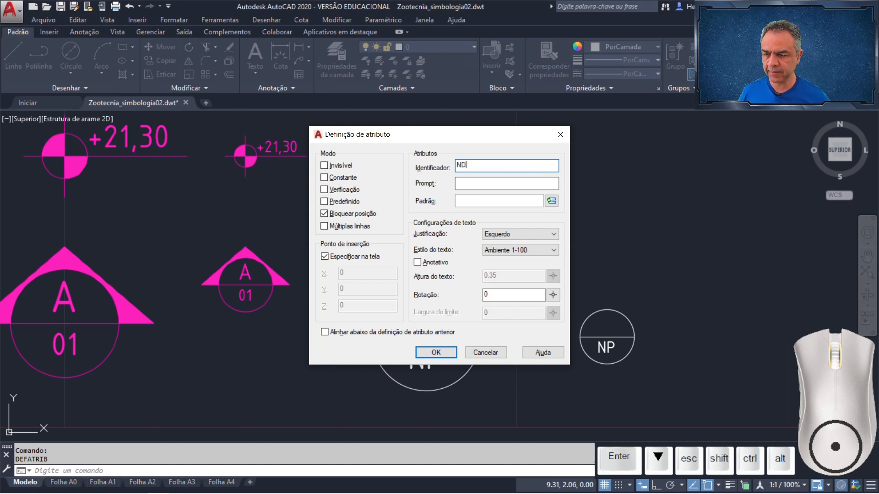
left_click(512, 183)
type("Número do Desenho:")
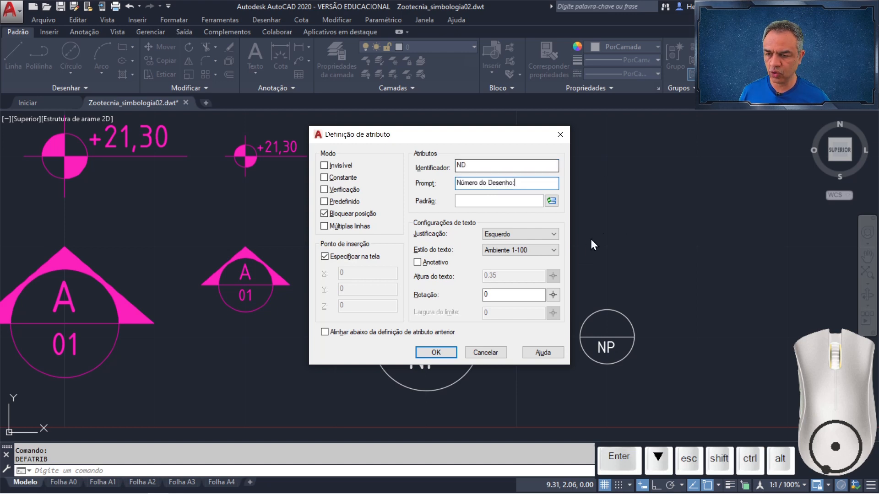
left_click(511, 237)
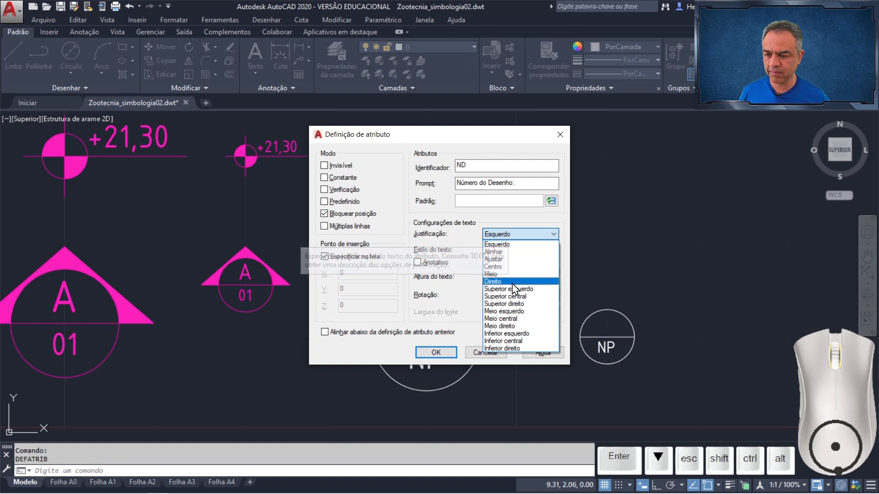
left_click(514, 319)
left_click(553, 251)
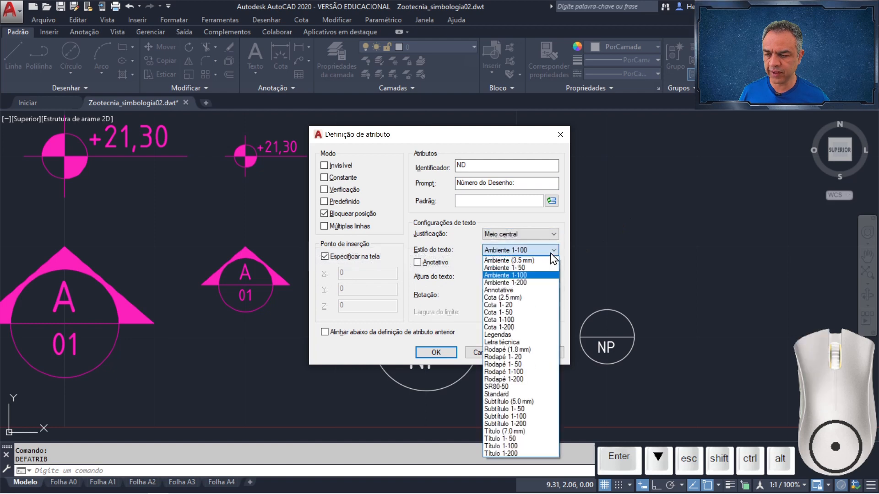
left_click(544, 268)
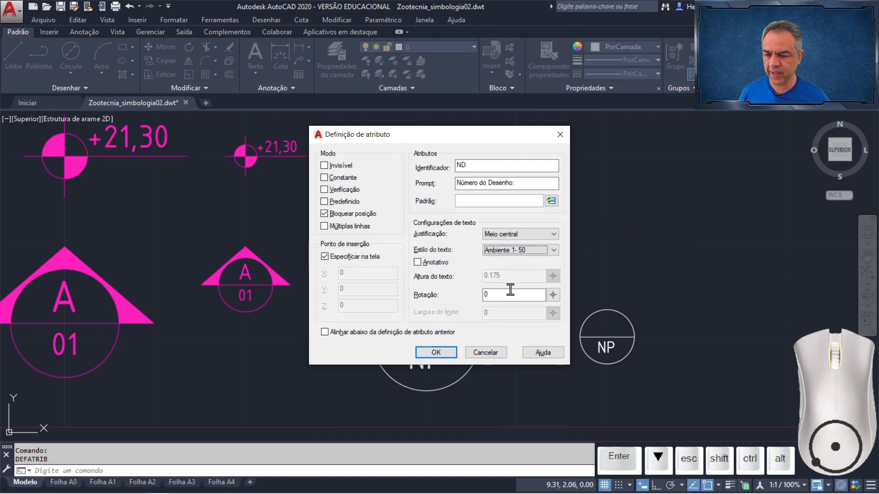
left_click(452, 353)
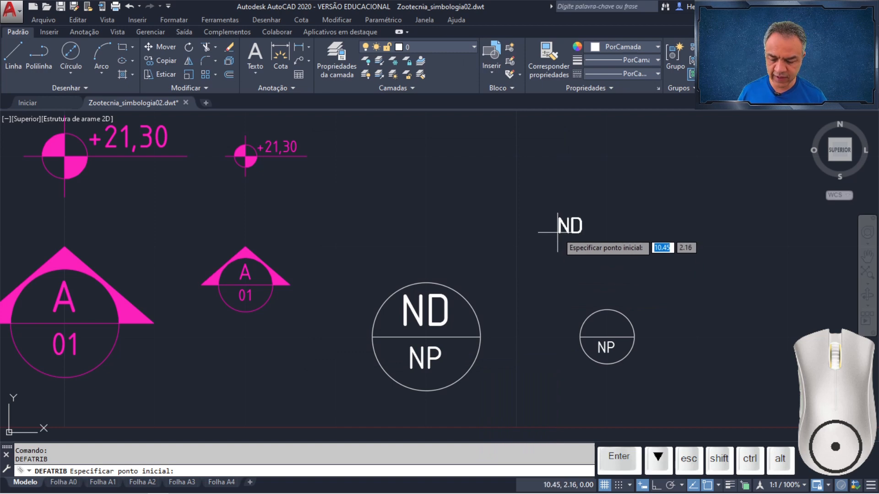
Step: Place the smaller ND attribute at the midpoint between the small circle's center and its upper quadrant
type("mid2")
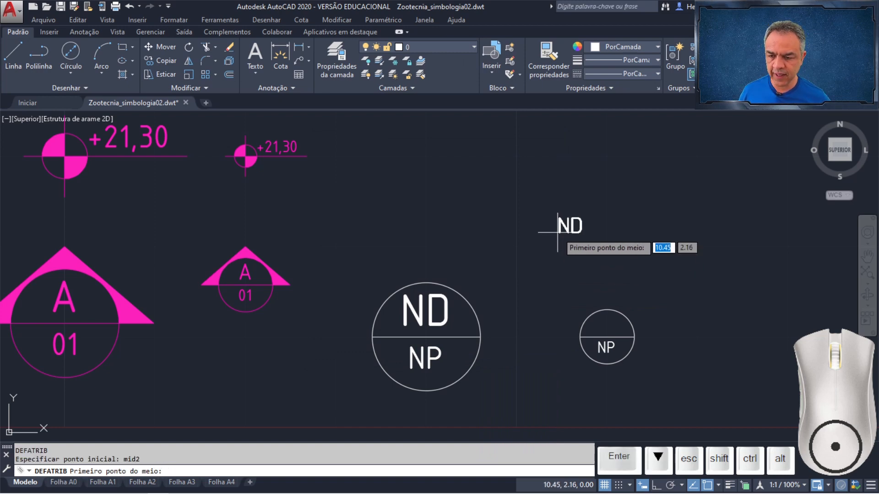
left_click(606, 337)
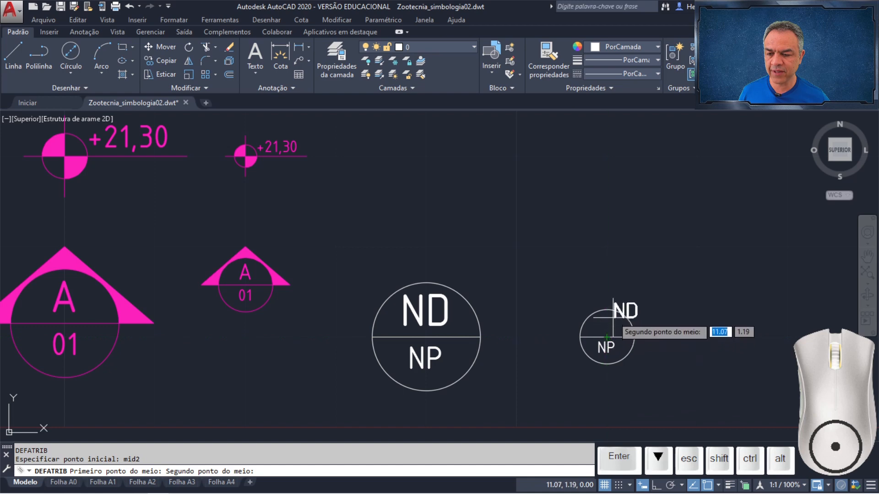
left_click(606, 310)
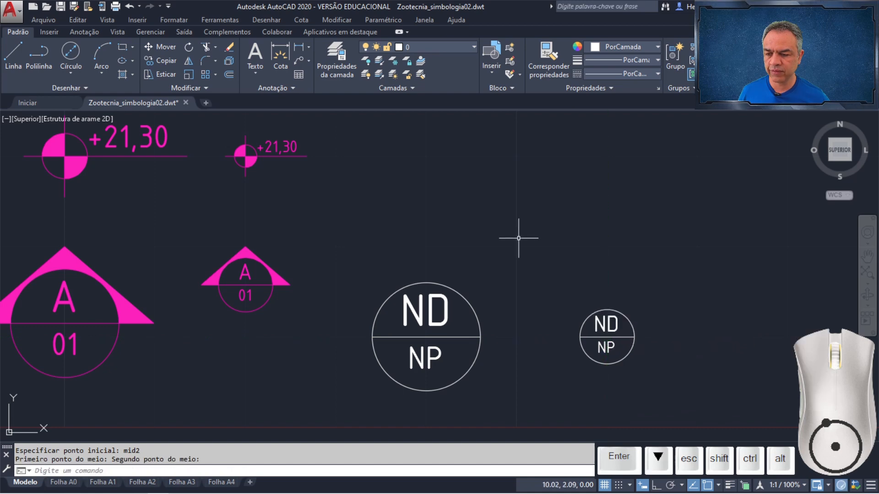
Step: Create block "Detalhe 1-100" from the large ND/NP symbol, with its circle center as base point and description "Símbolo da marcação de detalhes e ampliações."
left_click(520, 238)
left_click(353, 414)
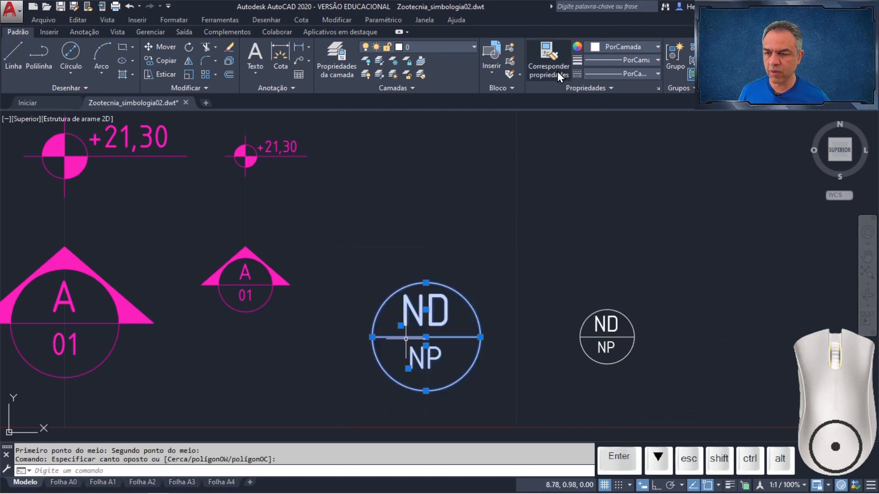
left_click(510, 47)
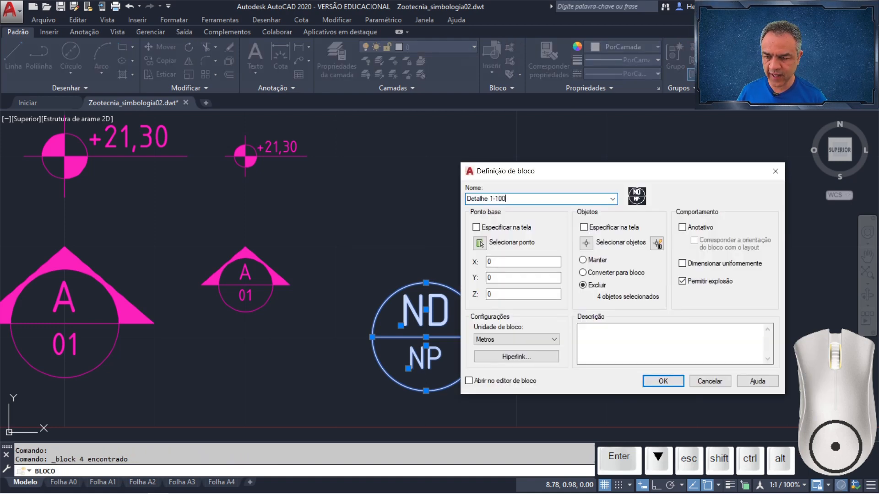
left_click(480, 242)
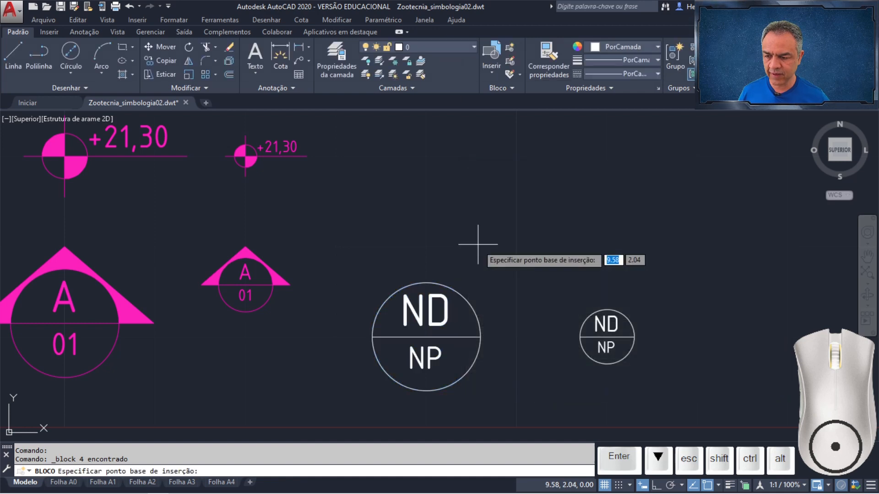
left_click(433, 334)
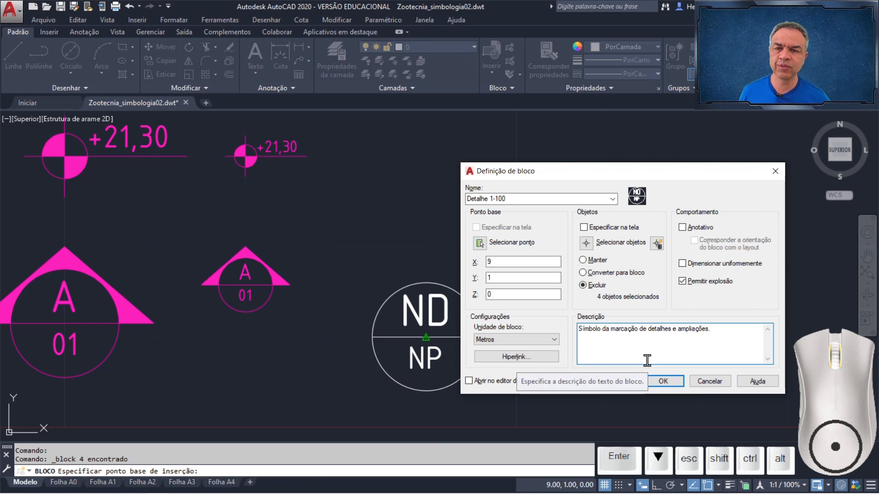
left_click(662, 383)
Step: Create block "Detalhe 1- 50" from the small ND/NP symbol, with its circle center as base point and description "Símbolo da marcação de detalhes e ampliações."
left_click(678, 272)
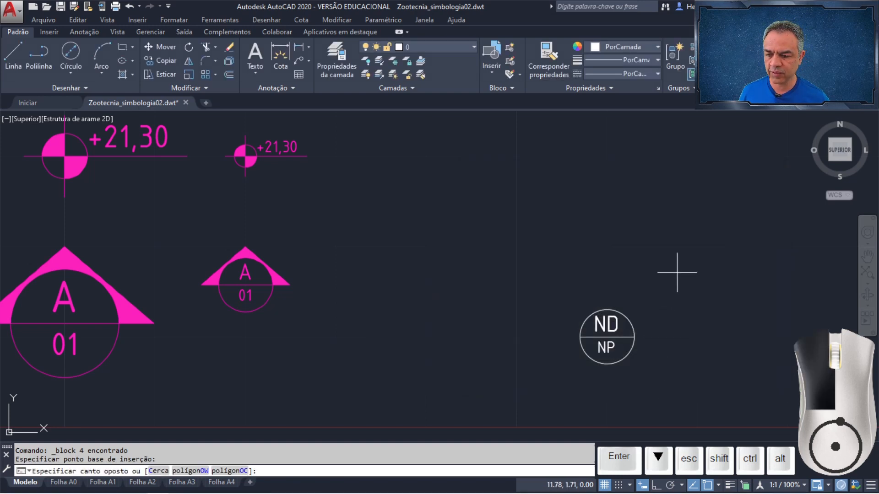
left_click(549, 383)
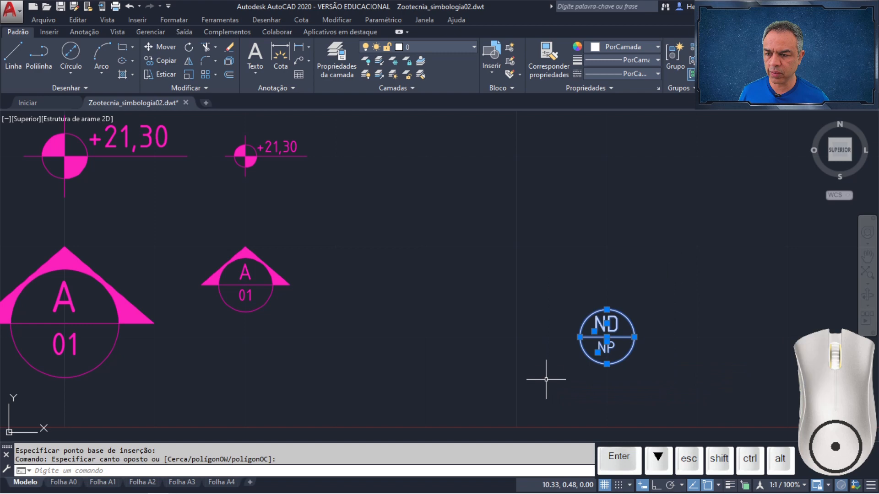
left_click(507, 52)
type("Detalhe 1- 50")
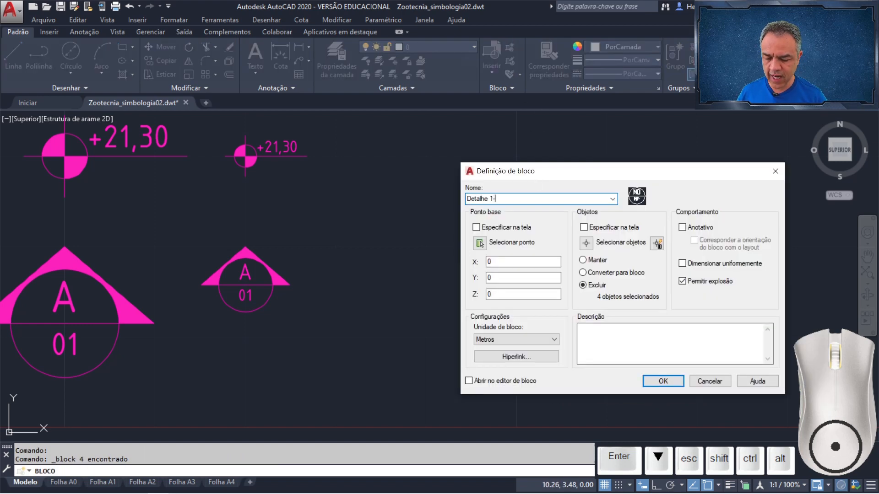
left_click(481, 244)
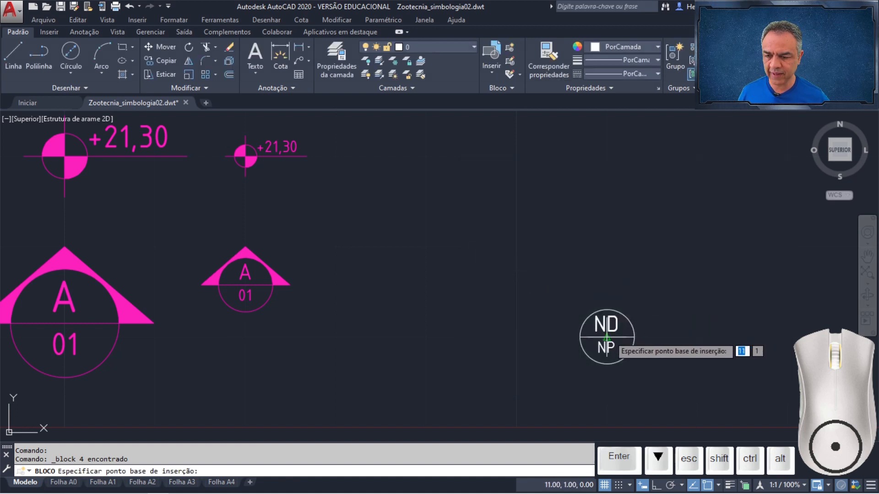
left_click(606, 337)
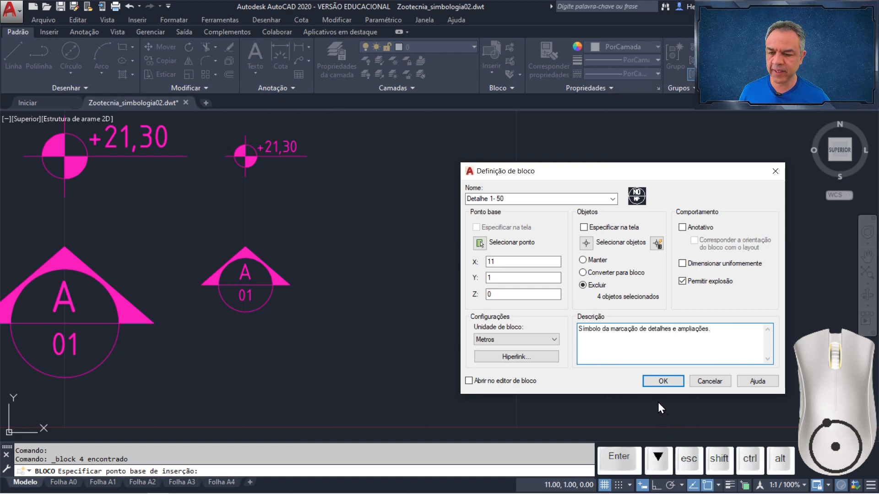
left_click(662, 381)
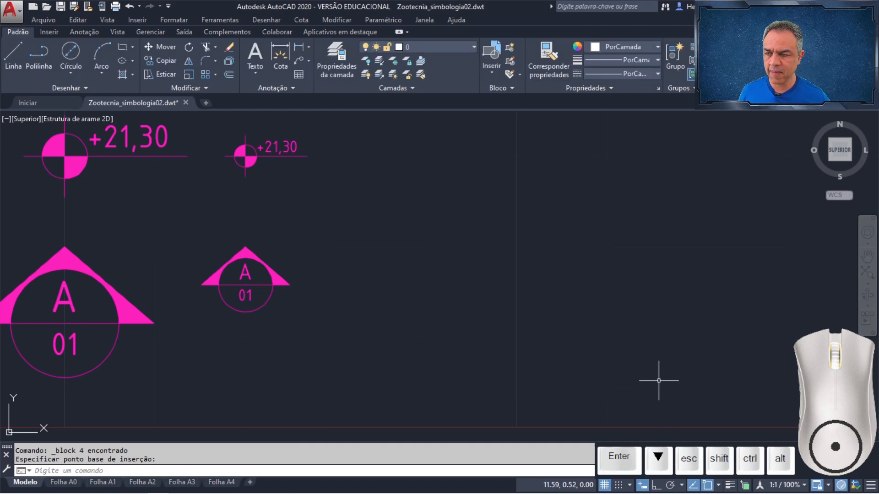
Step: Make layer #Texto Legenda current and insert block Detalhe 1-100 at 9,1 with Número do Desenho 7 and Número da Prancha 12
left_click(464, 48)
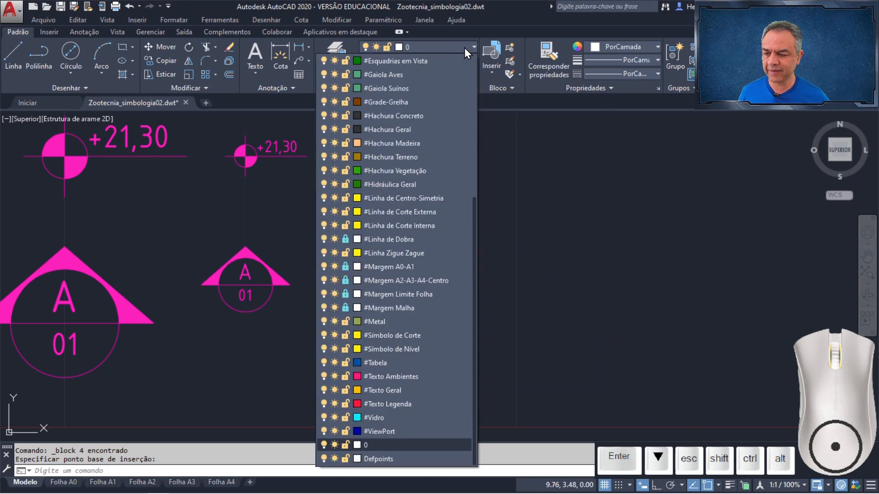
left_click(408, 403)
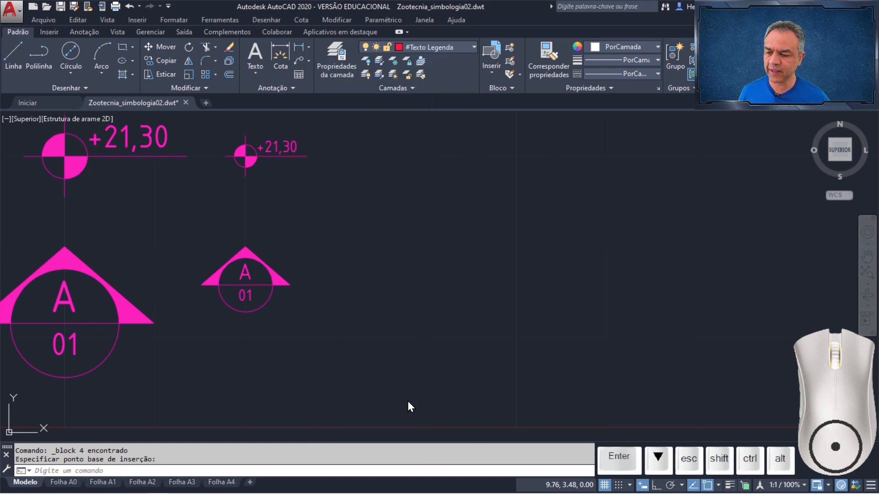
left_click(494, 76)
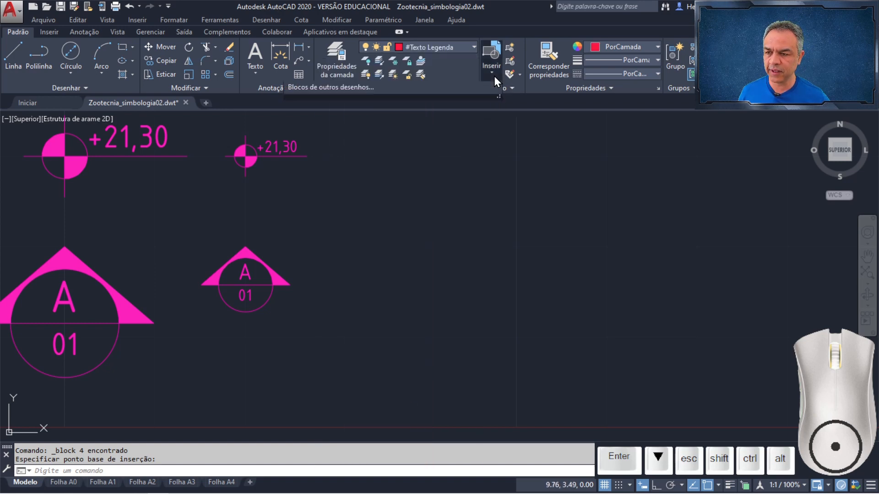
scroll(424, 136, "down", 5)
scroll(414, 136, "down", 3)
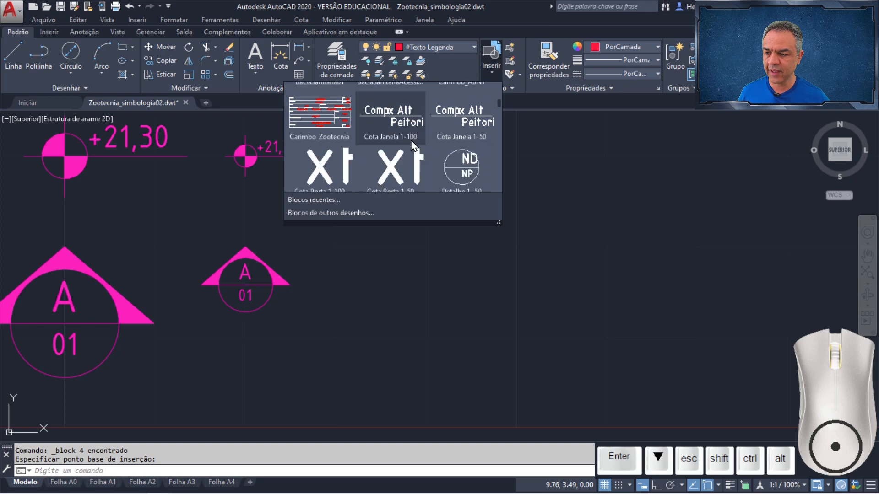
left_click(321, 147)
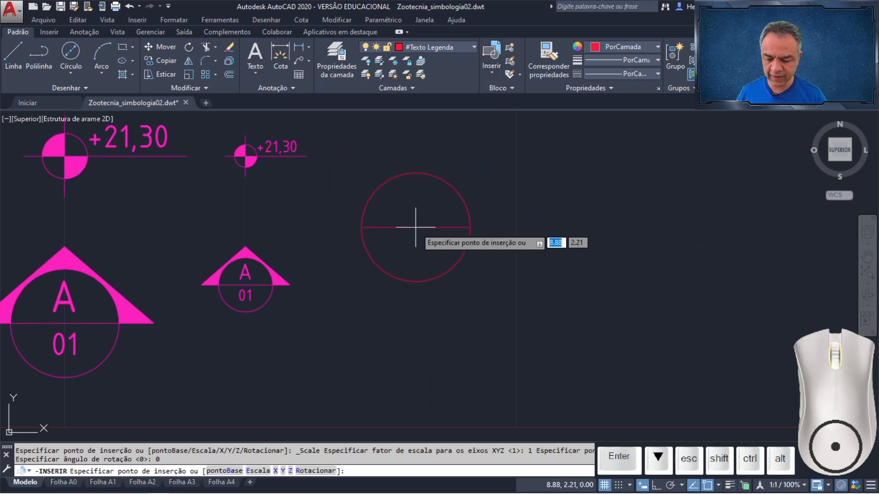
type("9")
key("Tab")
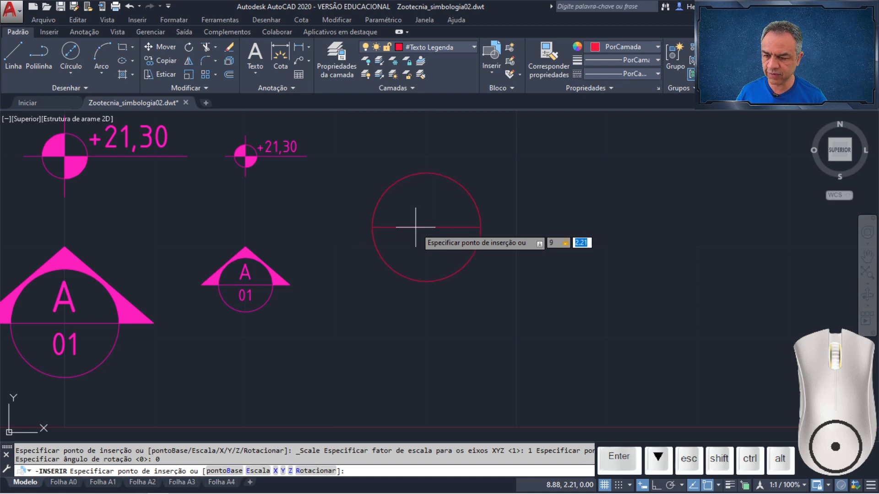
key("Return")
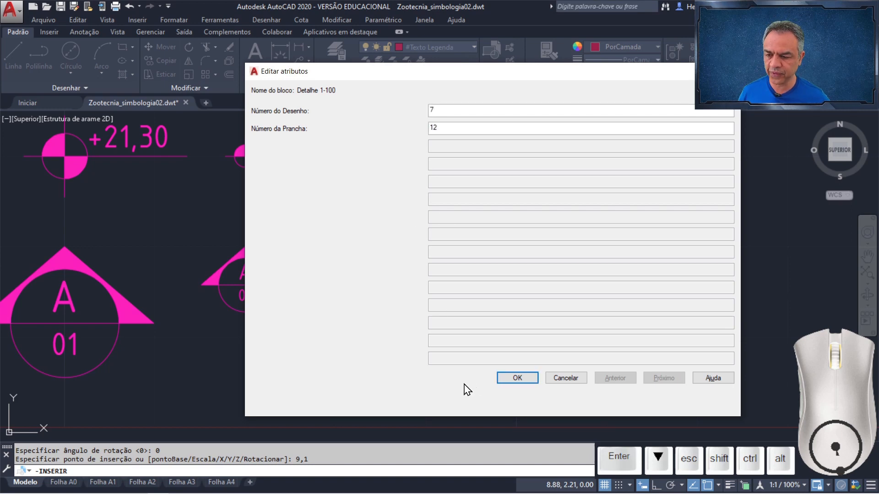
left_click(512, 378)
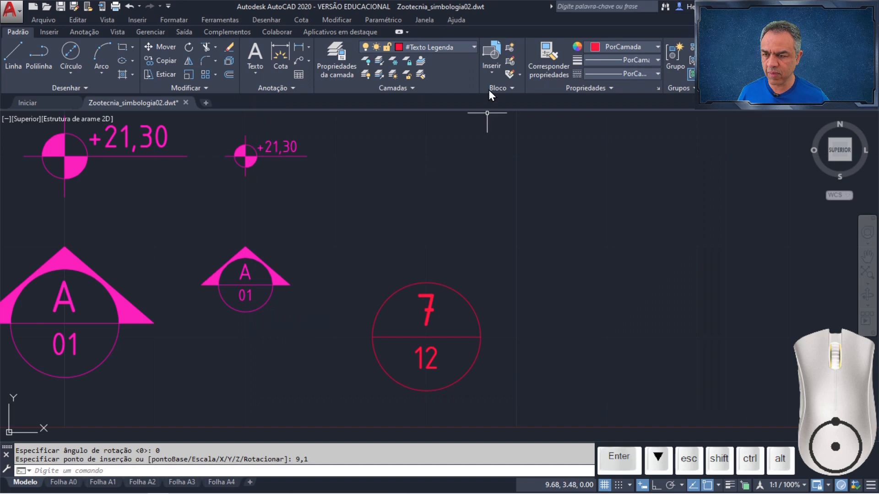
Step: Insert block Detalhe 1- 50 at 11,1 with Número do Desenho 7 and Número da Prancha 12
left_click(492, 72)
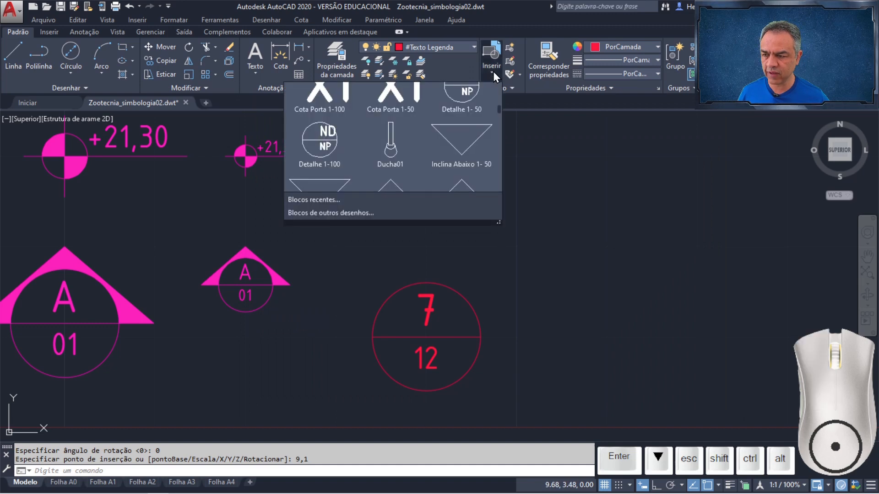
left_click(476, 106)
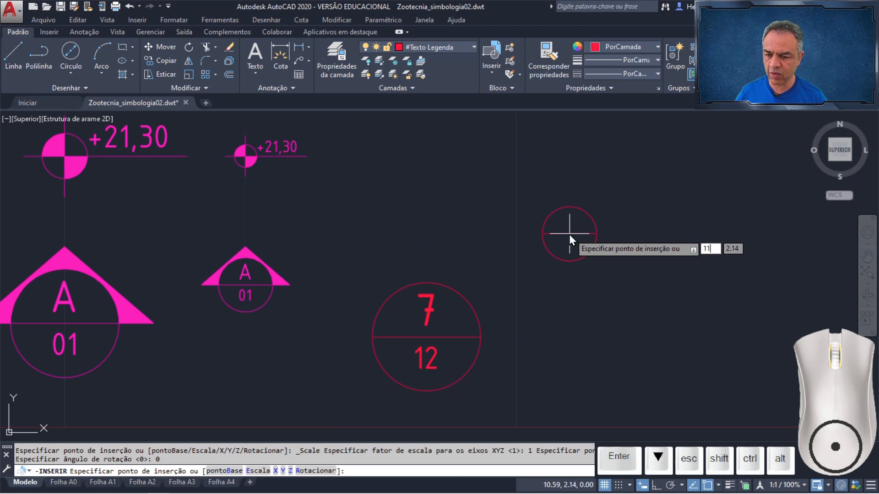
key("Tab")
key("Return")
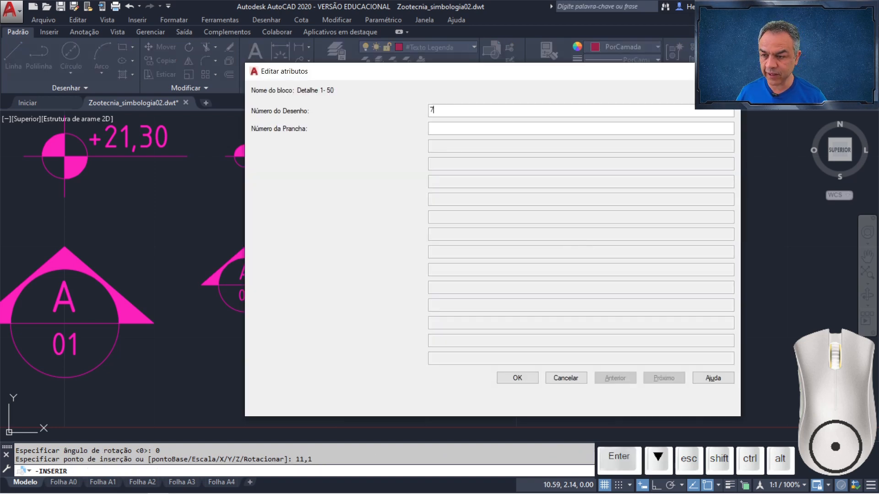
key("Tab")
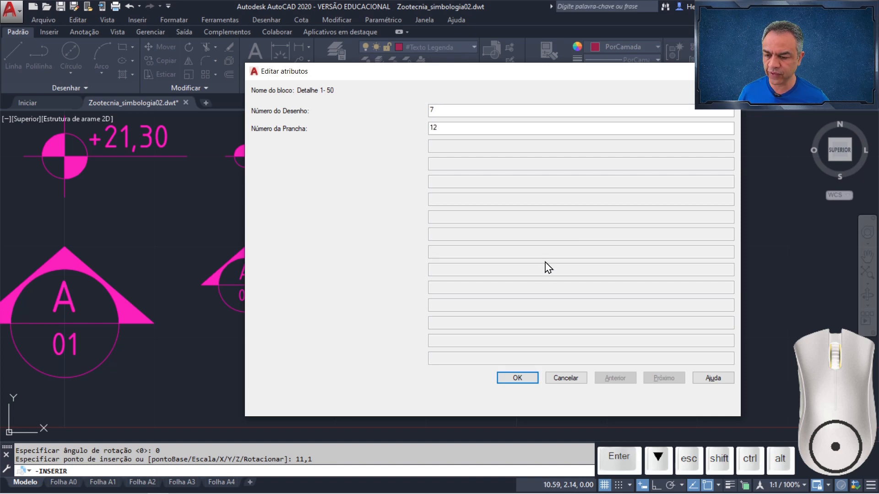
left_click(506, 380)
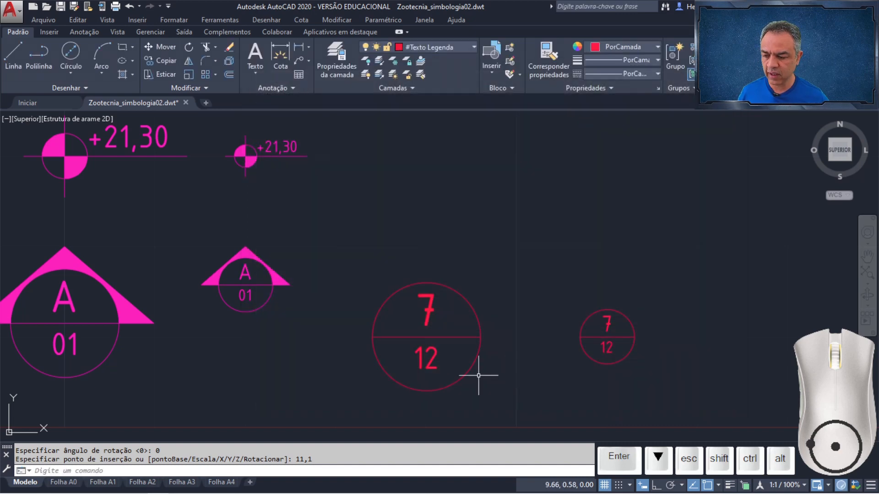
Step: On the Folha A3 layout, copy the dimensioned A/01 section-marker viewport horizontally into the empty space above sheet zone 5
left_click(182, 484)
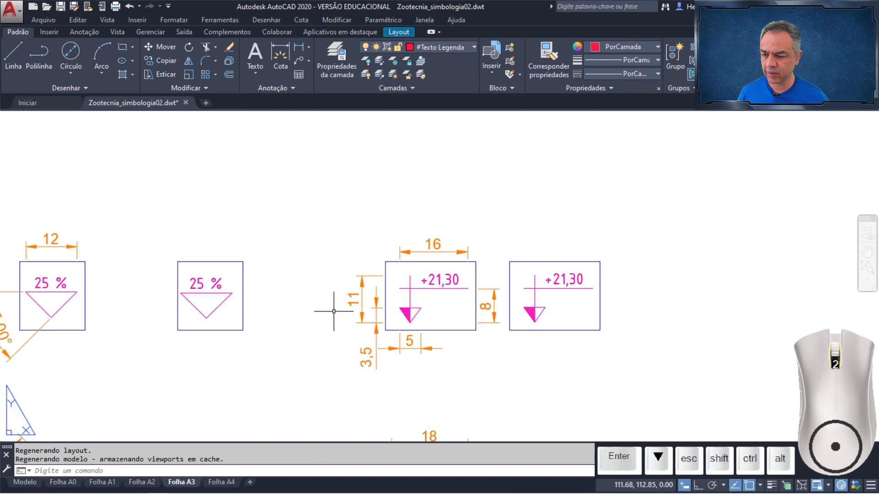
scroll(334, 311, "down", 5)
scroll(289, 310, "up", 6)
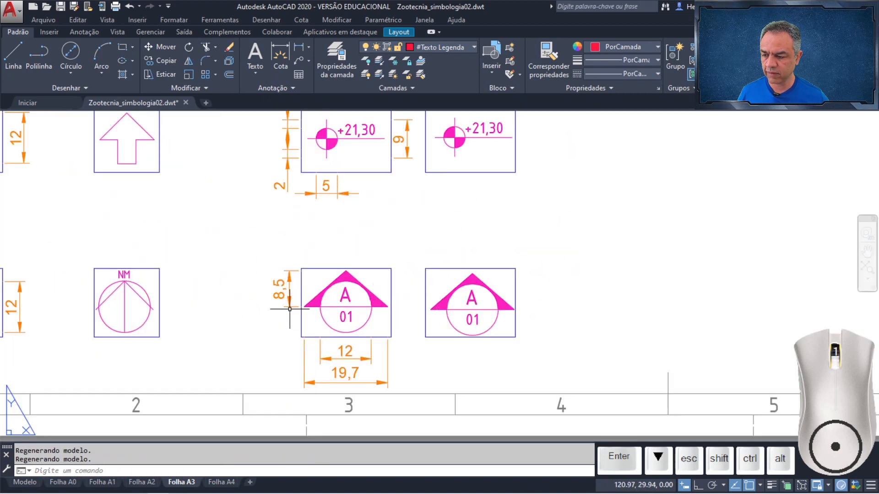
middle_click_drag(324, 309, 270, 296)
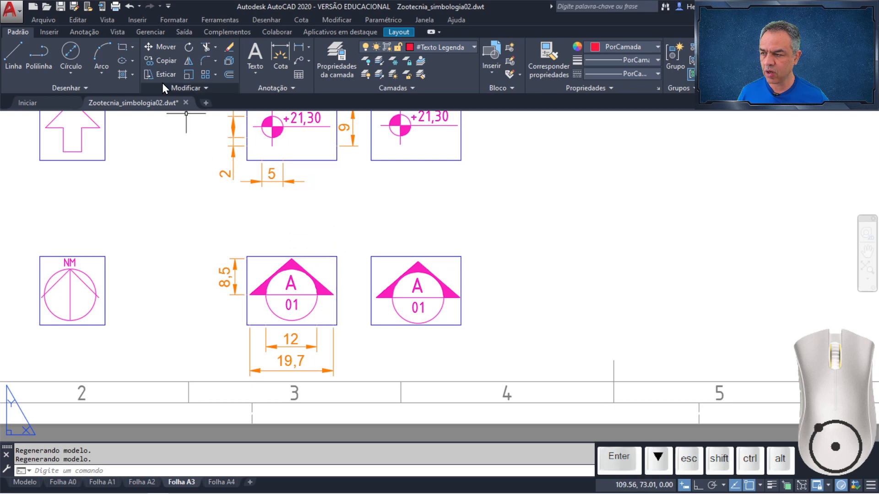
left_click(157, 61)
left_click(360, 222)
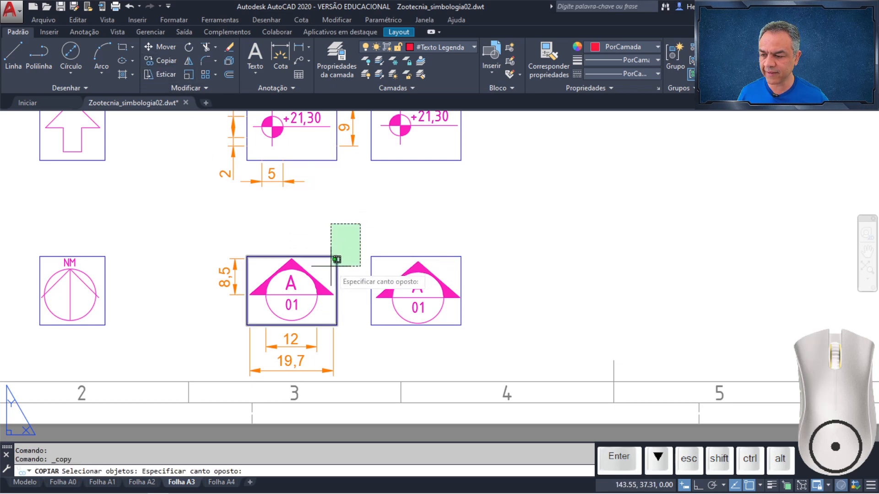
left_click(249, 326)
key("Return")
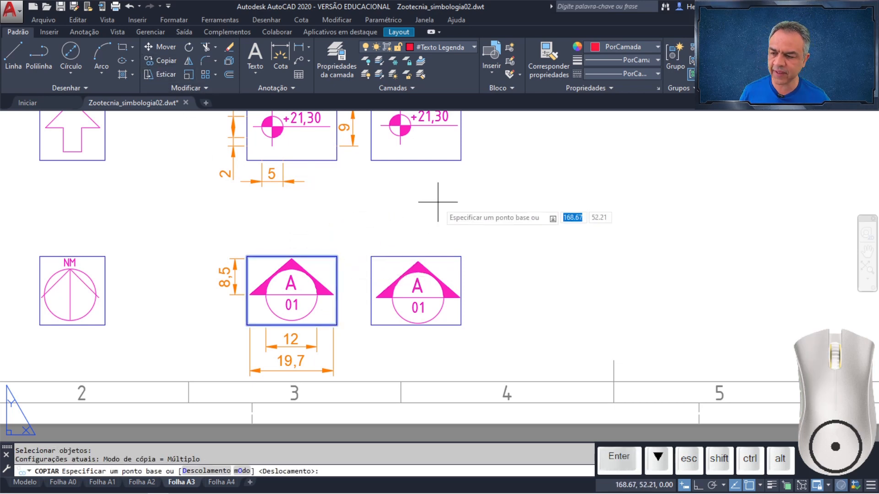
left_click(291, 326)
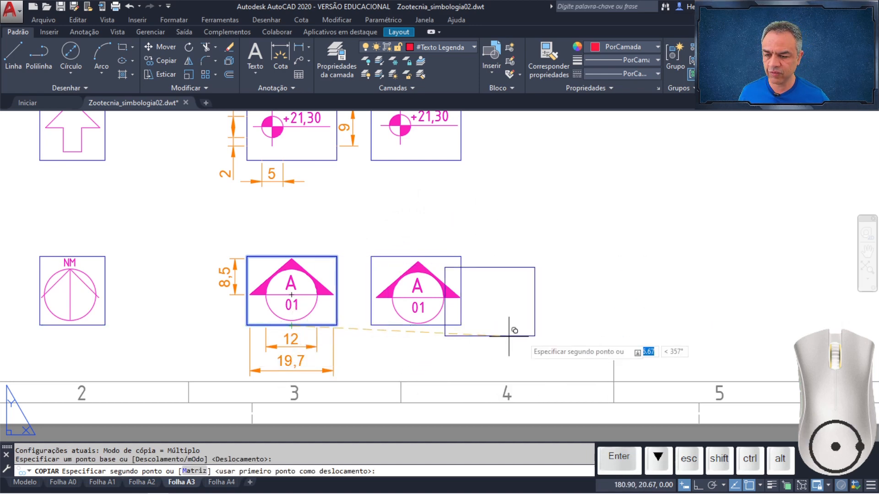
left_click(687, 325)
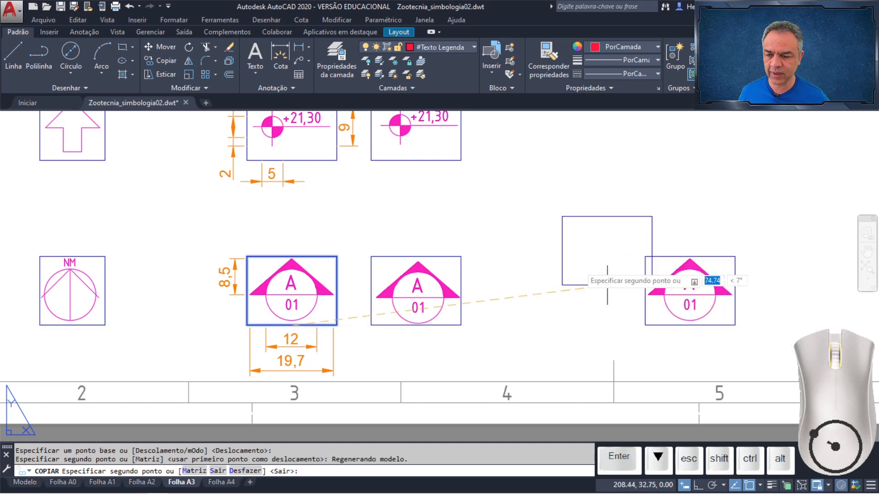
key("Return")
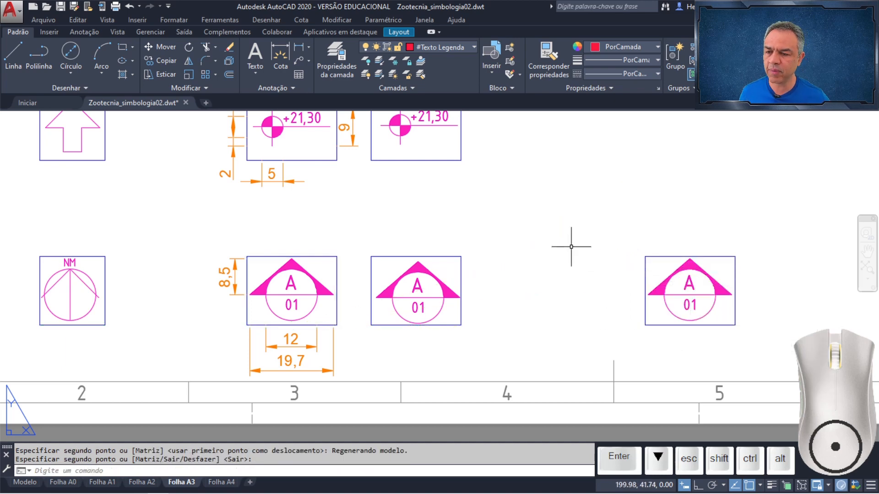
Step: Reposition the model view inside the copied viewport to frame the large 7/12 detail marker, and return to paper space
double_click(709, 292)
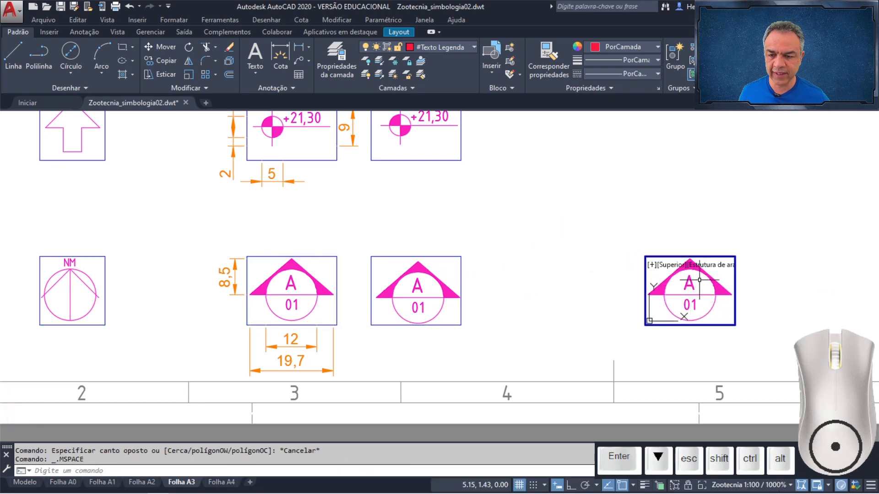
scroll(649, 285, "down", 3)
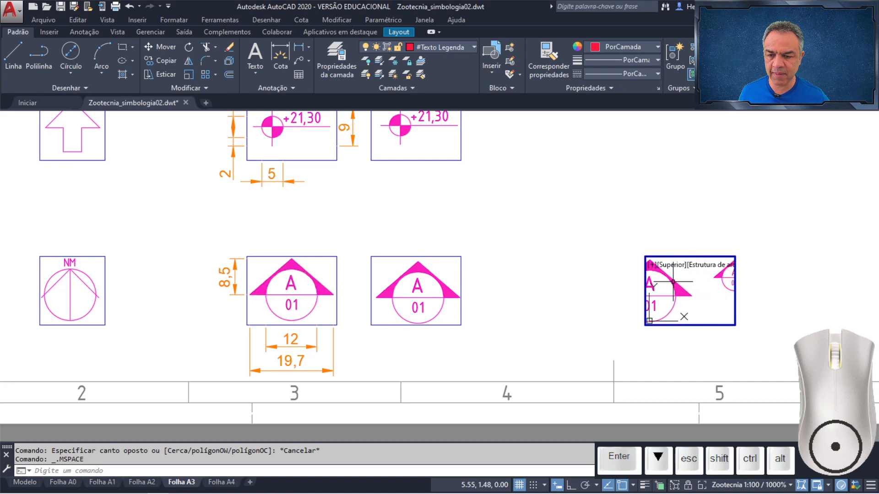
middle_click_drag(695, 286, 632, 270)
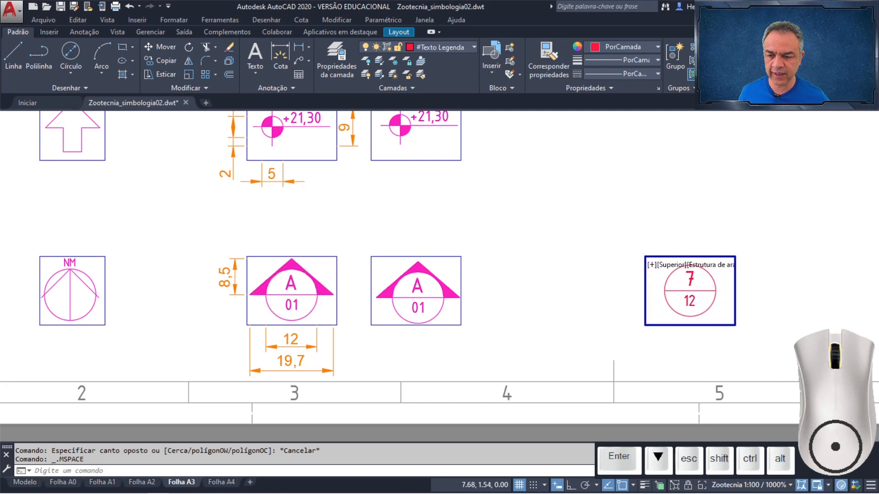
double_click(627, 227)
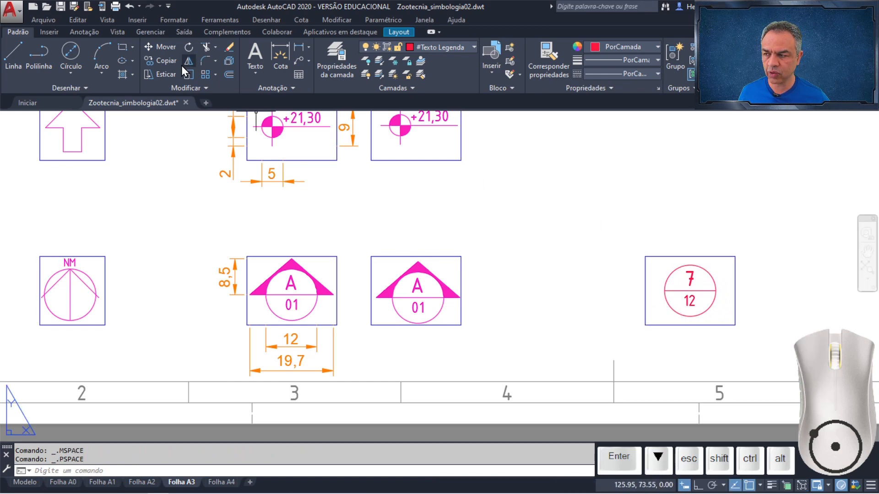
Step: Copy the 7/12 detail-marker viewport horizontally to its right, using the midpoint of its lower edge as base point
left_click(160, 60)
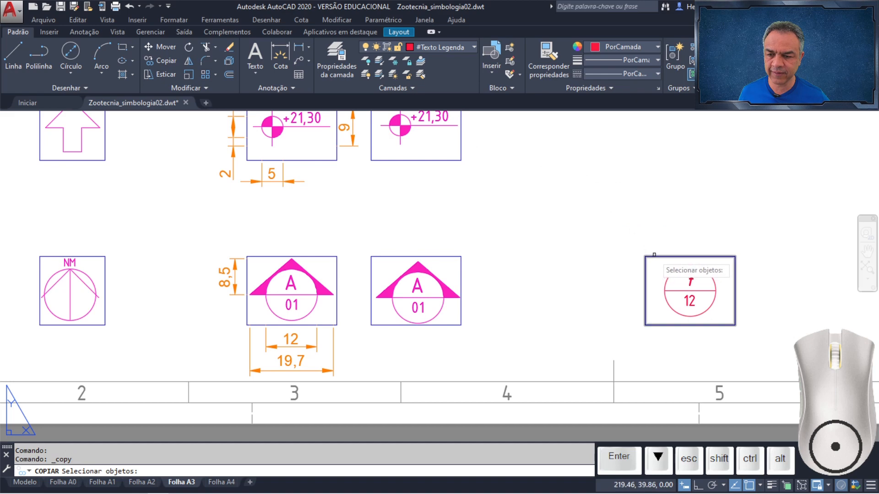
left_click(654, 253)
left_click(656, 227)
left_click(652, 257)
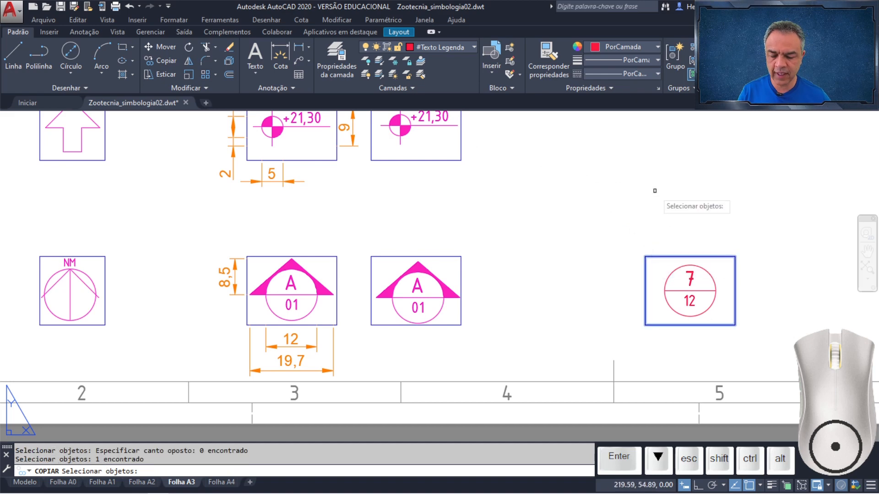
right_click(654, 190)
middle_click_drag(726, 353, 643, 361)
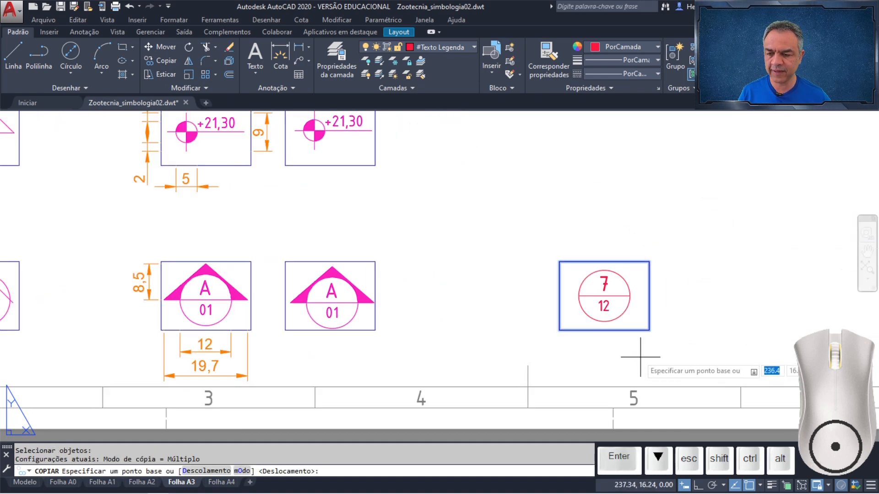
left_click(604, 331)
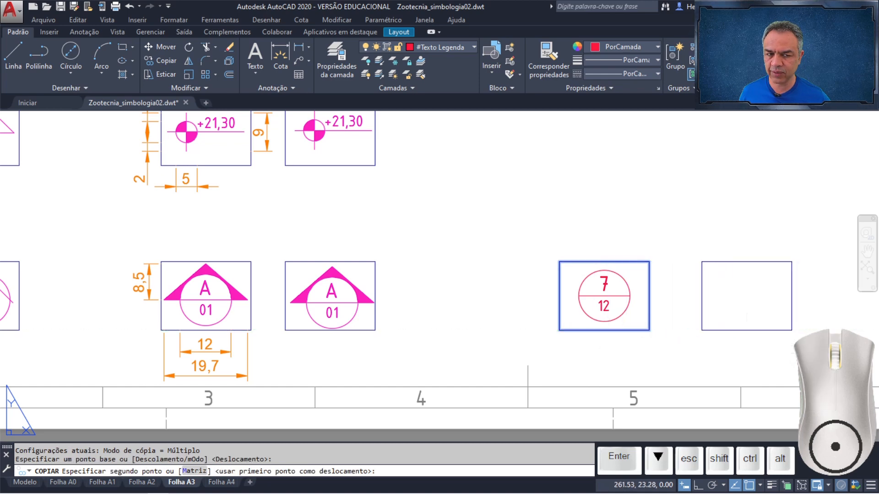
left_click(747, 331)
key("Return")
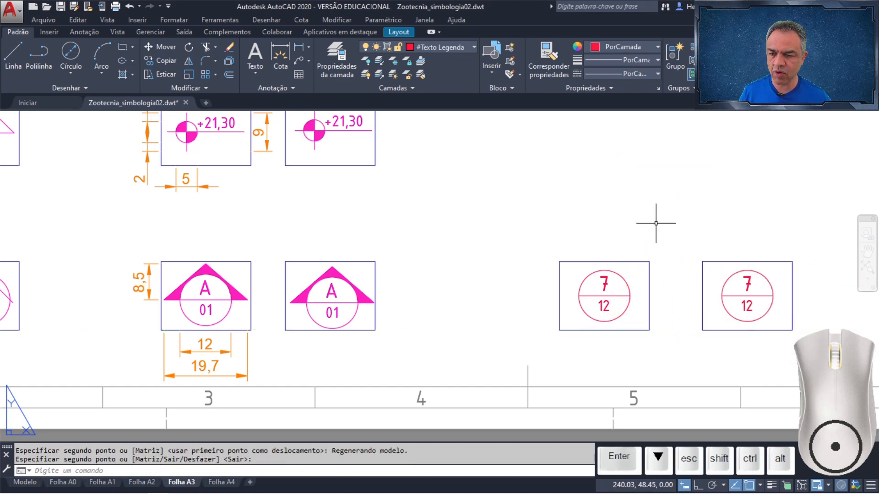
Step: Set the new viewport's scale to Zootecnia 1:50, center the small 7/12 marker in it, and return to paper space
double_click(744, 280)
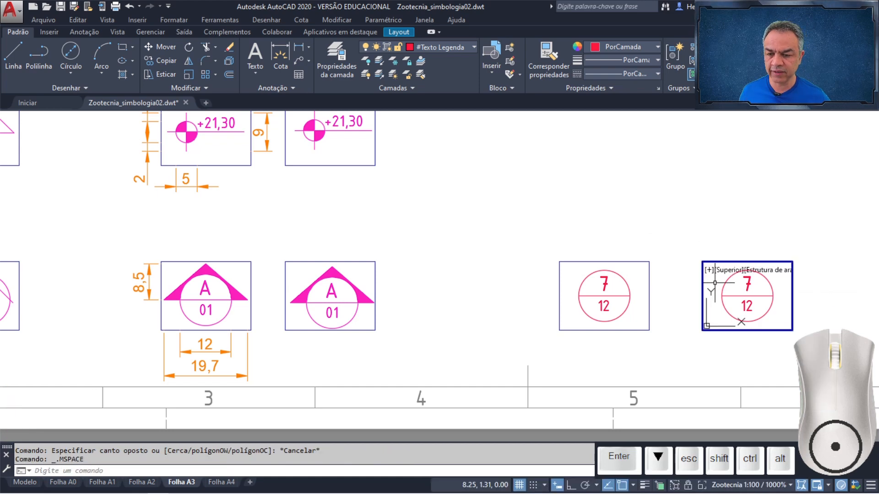
middle_click_drag(764, 290, 728, 290)
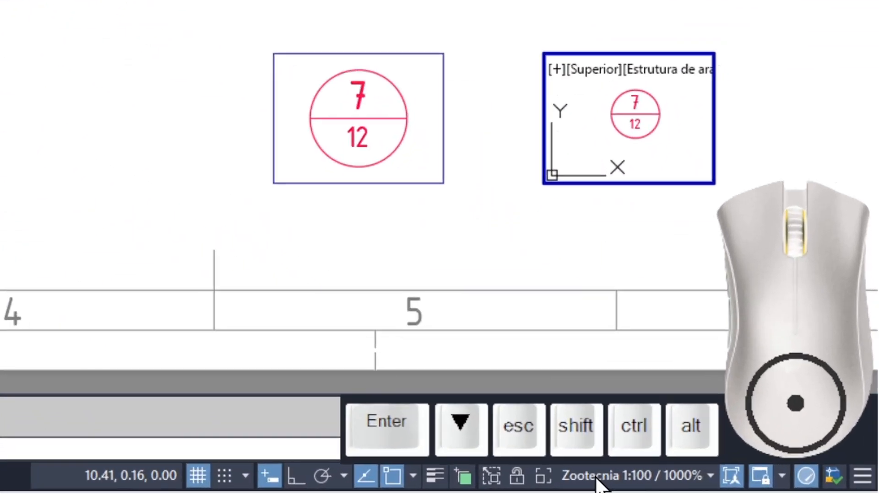
left_click(731, 485)
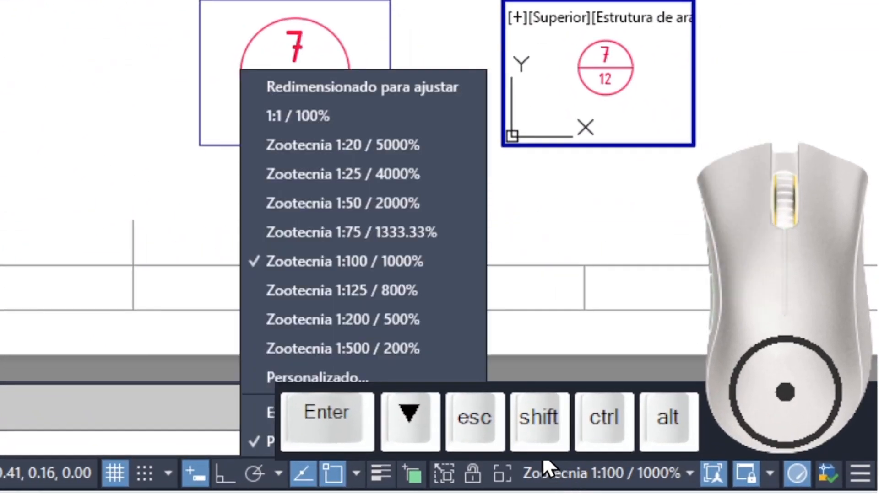
left_click(427, 201)
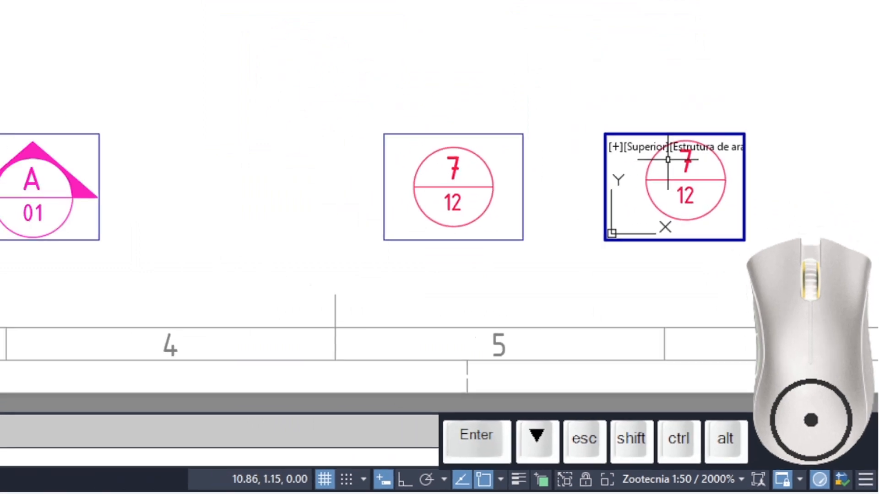
middle_click_drag(604, 40, 589, 50)
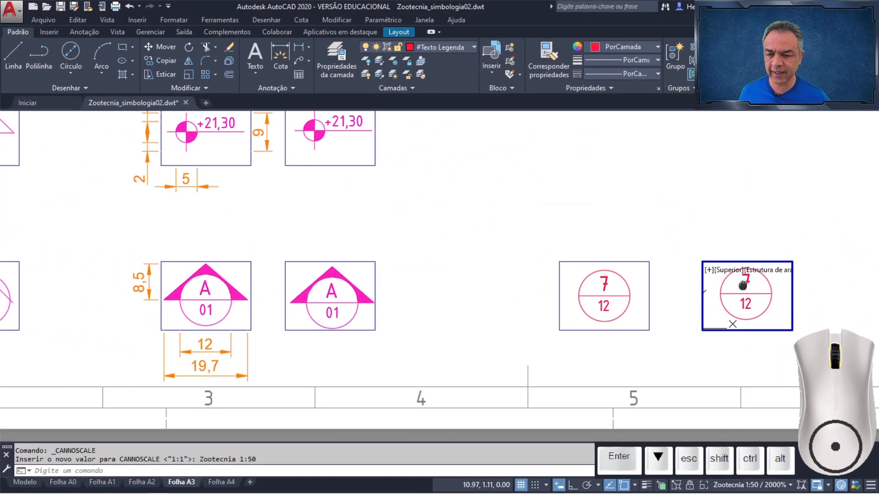
middle_click_drag(742, 285, 744, 286)
double_click(703, 227)
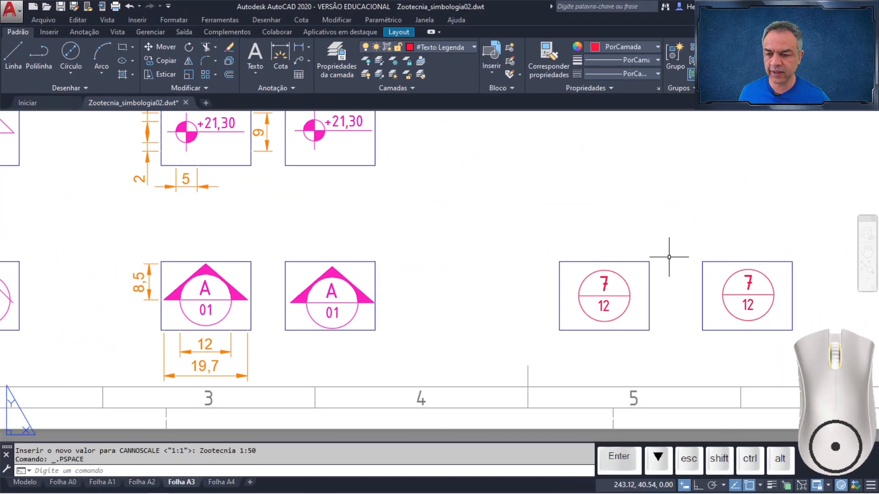
Step: Overlay a copy of the 1:50 viewport on the 1:100 one by circle centers to compare marker sizes, and undo the copy
left_click(173, 63)
left_click(727, 190)
left_click(681, 280)
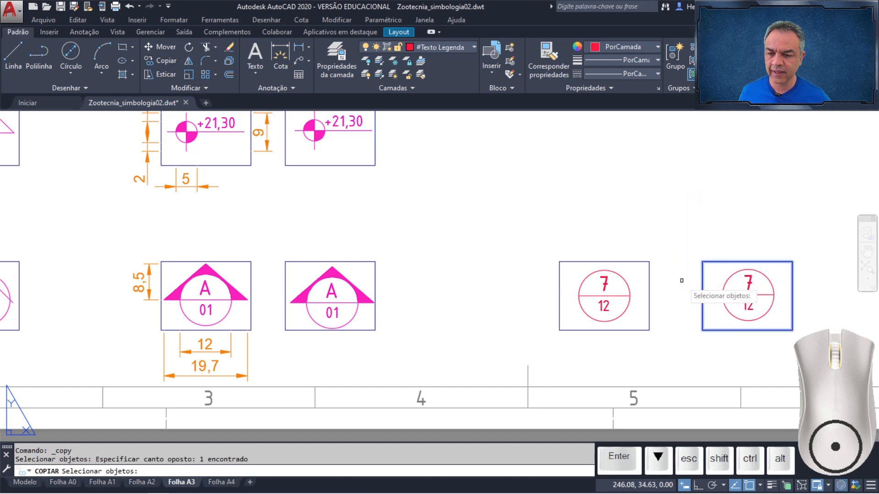
key("Return")
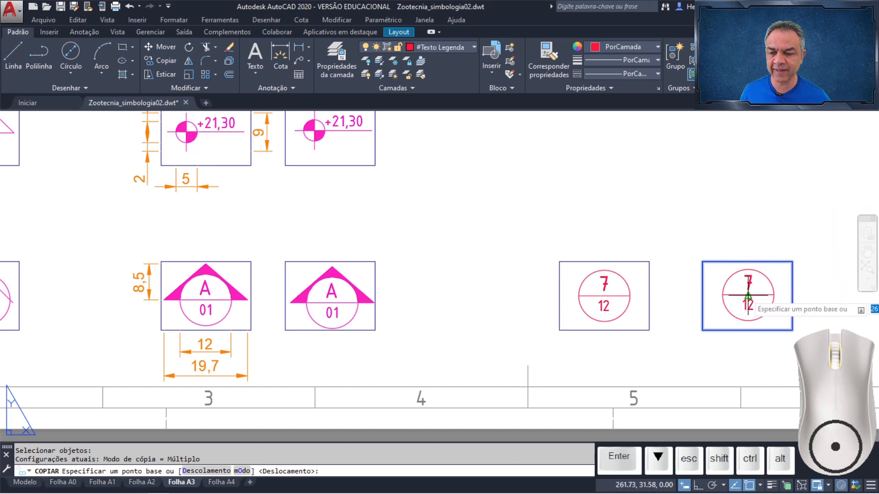
left_click(747, 295)
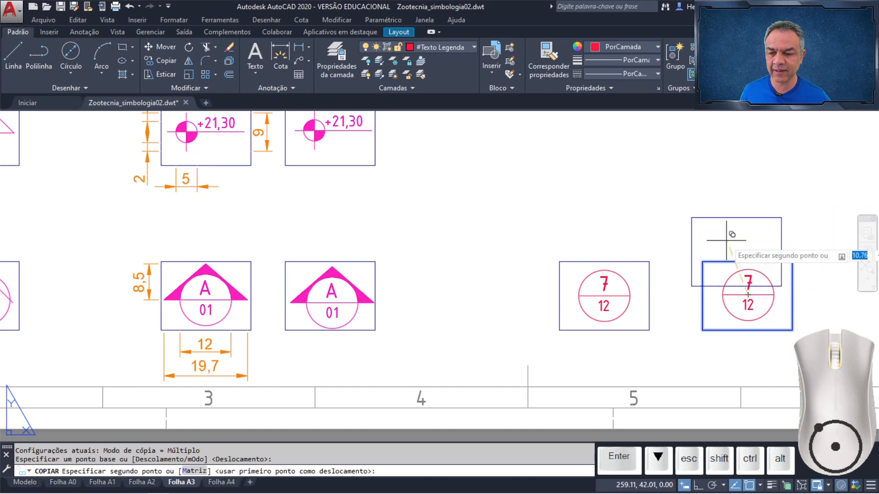
left_click(603, 295)
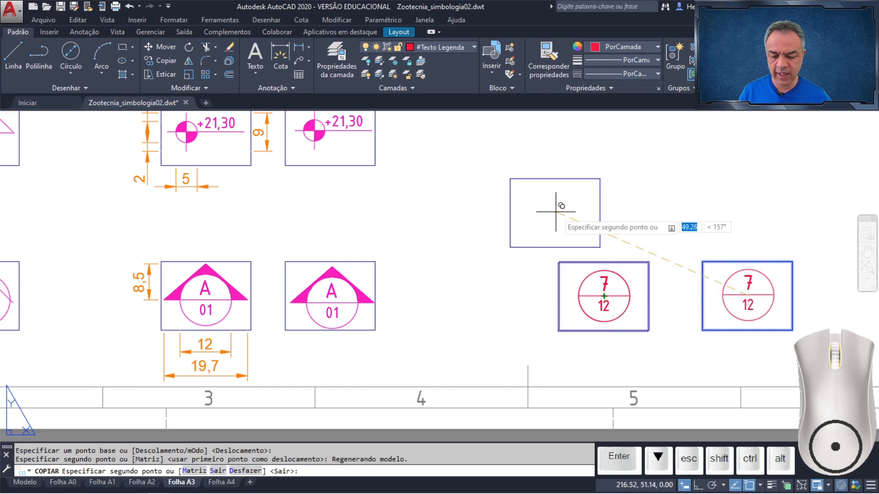
key("Return")
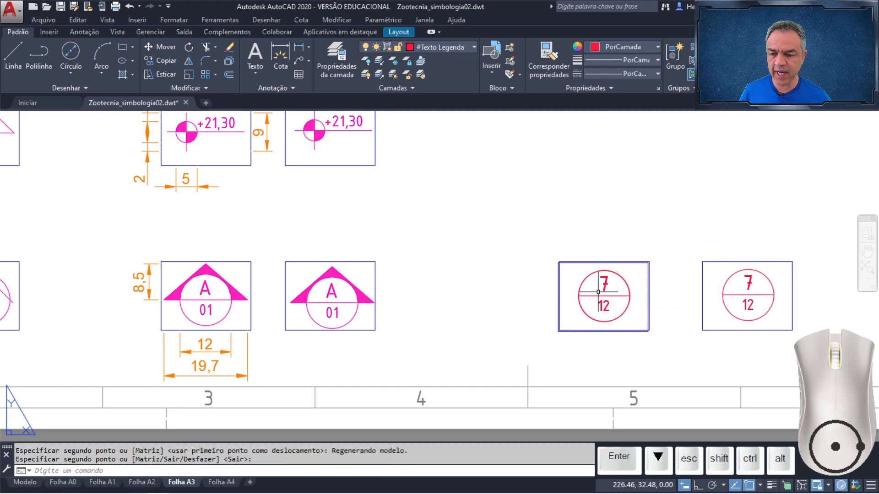
scroll(601, 298, "up", 5)
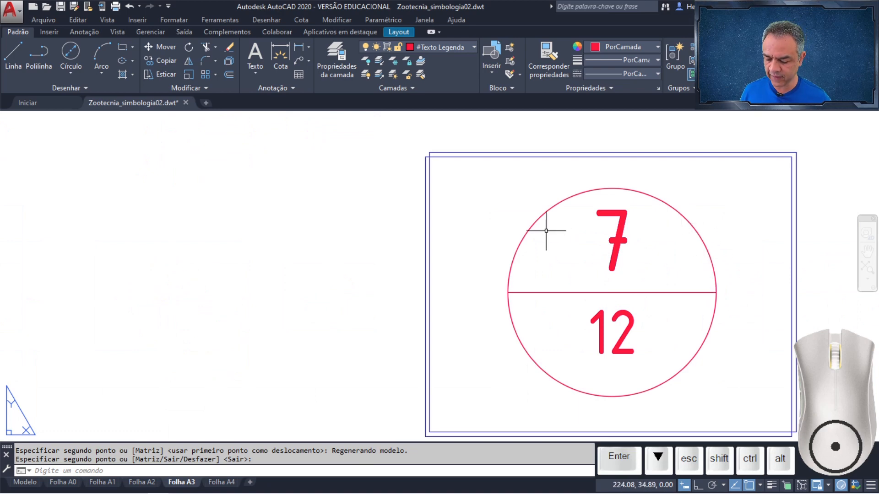
key("ctrl+z")
key("ctrl+z")
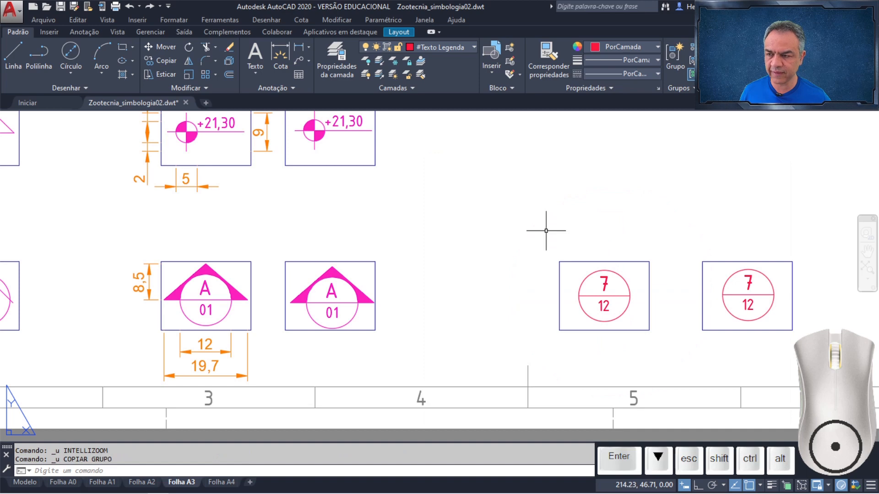
Step: Make #Cotas the current layer and add a horizontal linear dimension of the 7/12 circle's width below the 1:100 viewport
left_click(468, 46)
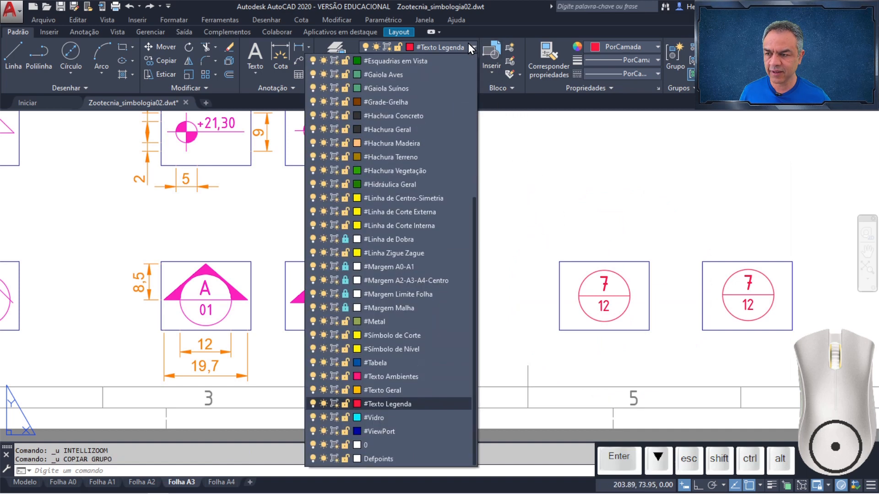
scroll(412, 165, "up", 3)
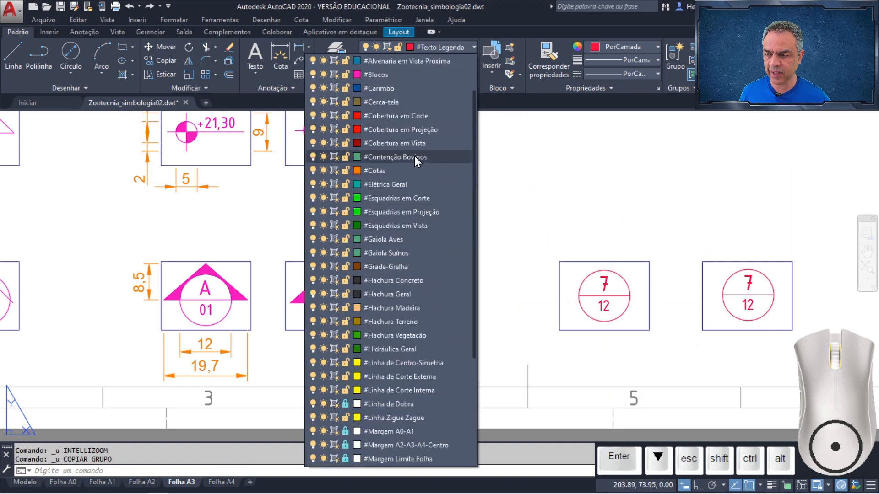
left_click(414, 171)
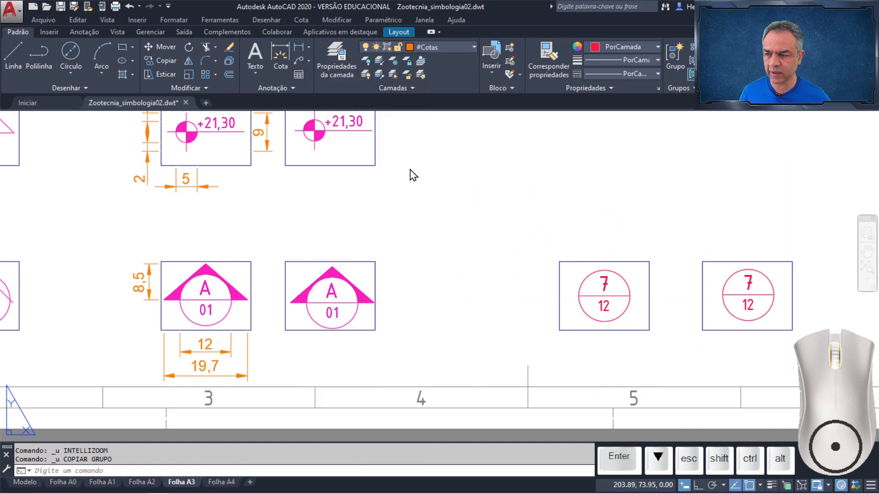
left_click(298, 46)
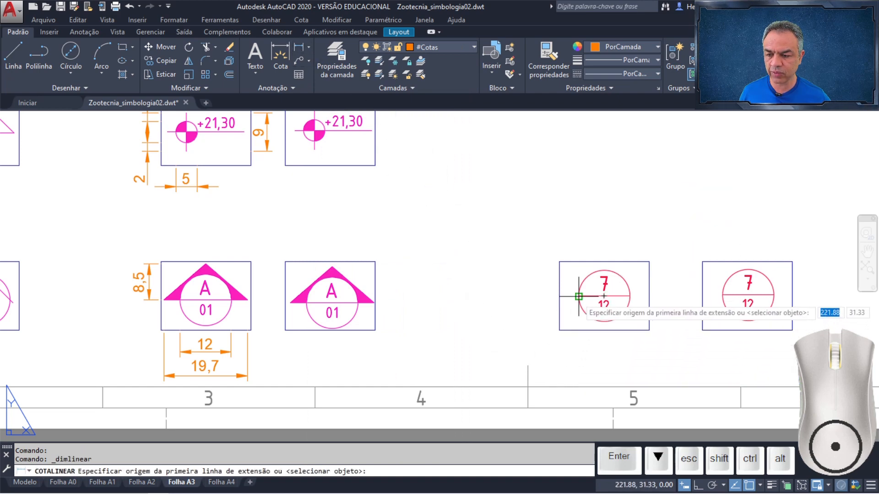
left_click(579, 330)
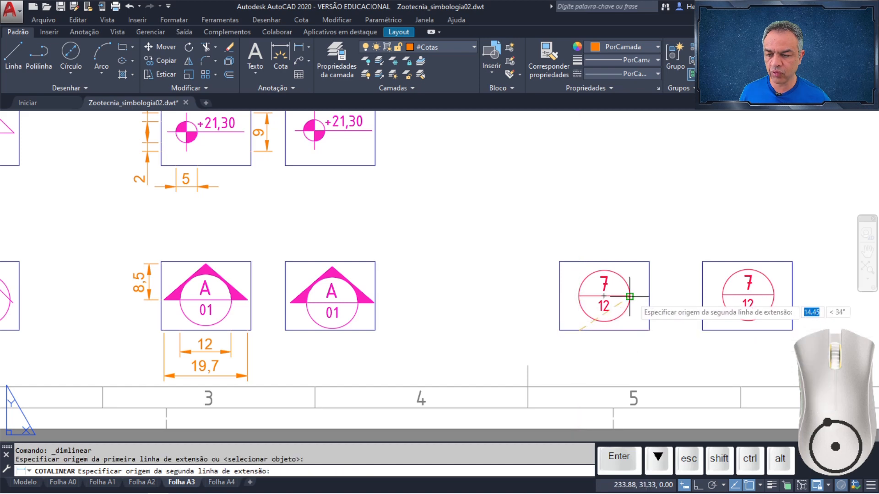
left_click(629, 330)
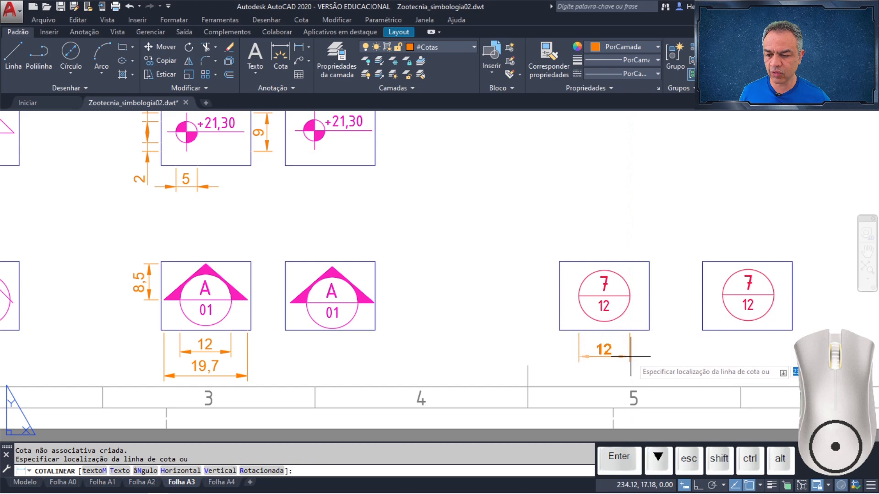
left_click(630, 356)
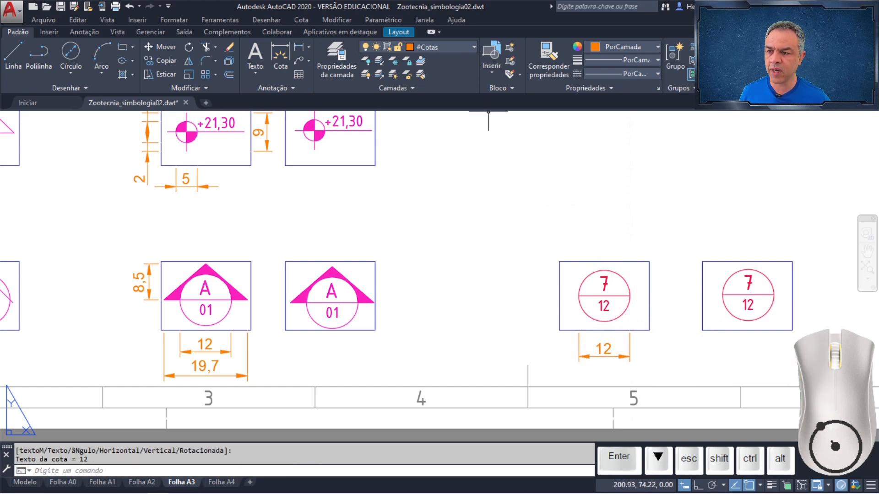
Step: Make layer 0 current and switch from the Folha A3 layout to model space
left_click(460, 48)
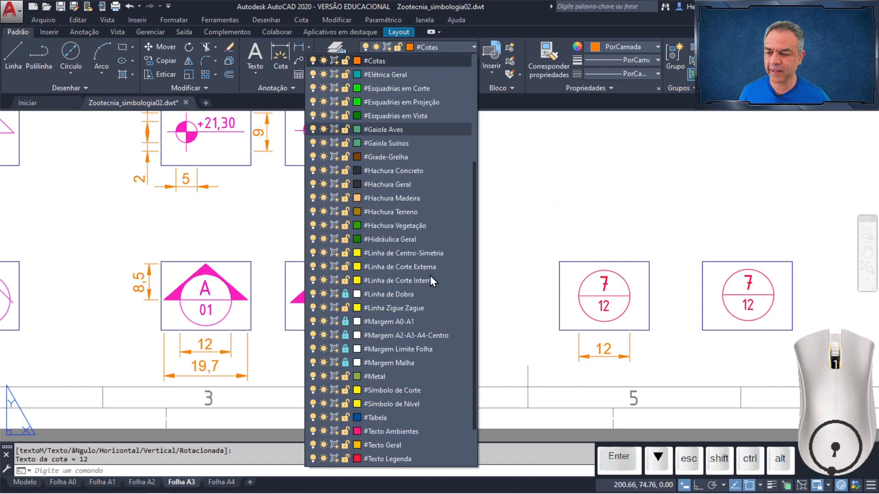
scroll(430, 275, "down", 2)
left_click(394, 445)
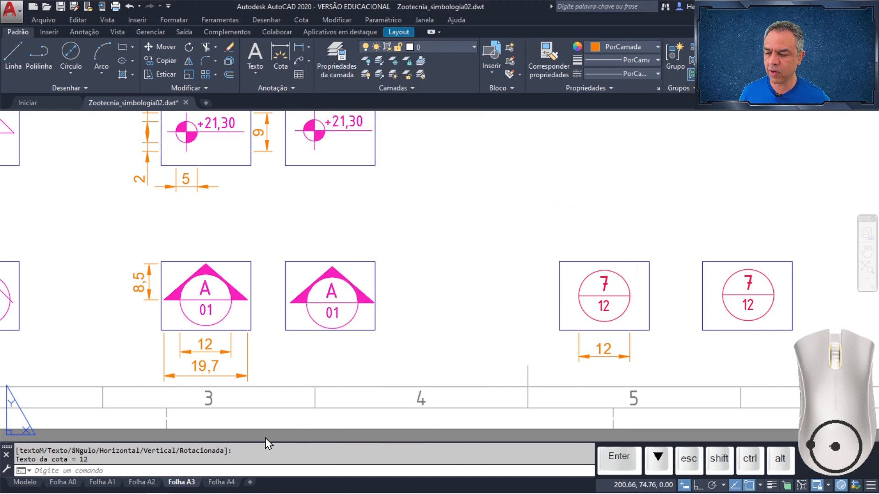
left_click(23, 482)
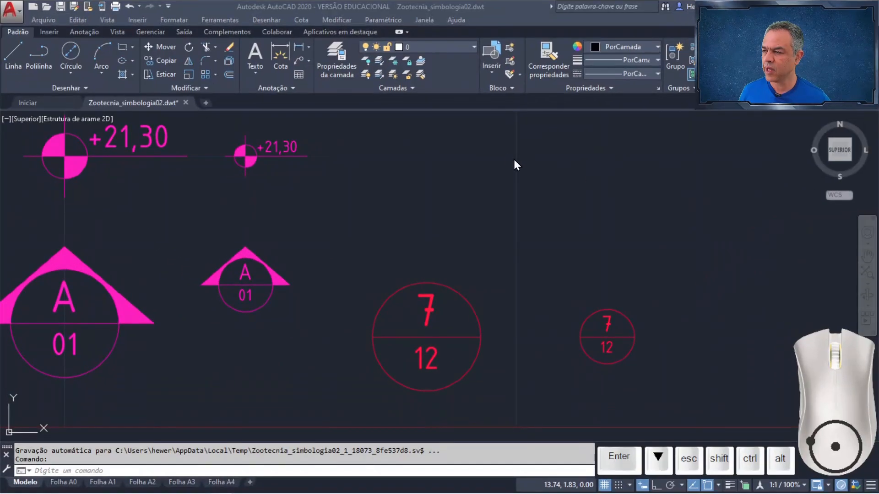
Step: Draw a circle of diameter 1.2 centered at 9,5, above the large 7/12 detail marker
left_click(68, 52)
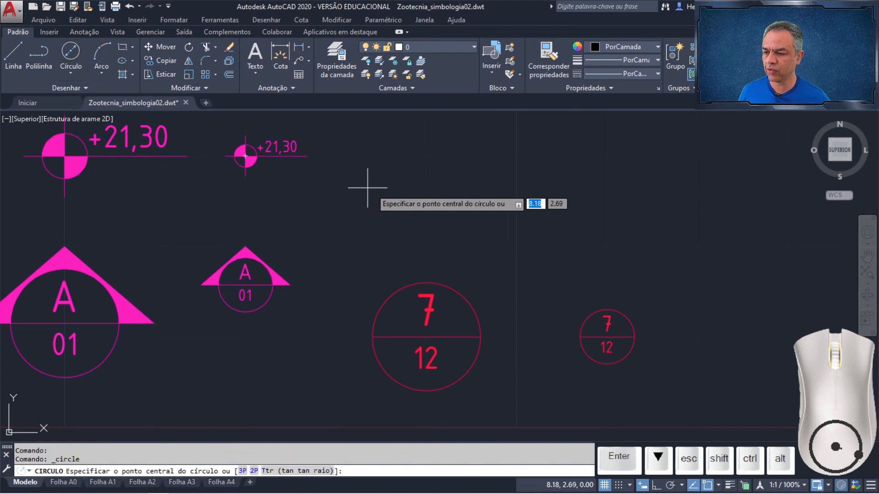
scroll(396, 182, "down", 4)
middle_click_drag(399, 169, 340, 235)
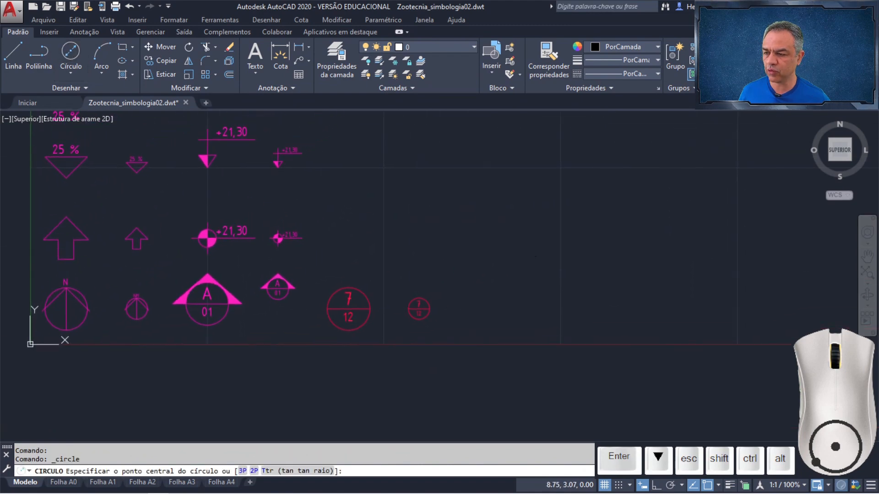
scroll(353, 206, "up", 2)
middle_click_drag(355, 196, 346, 230)
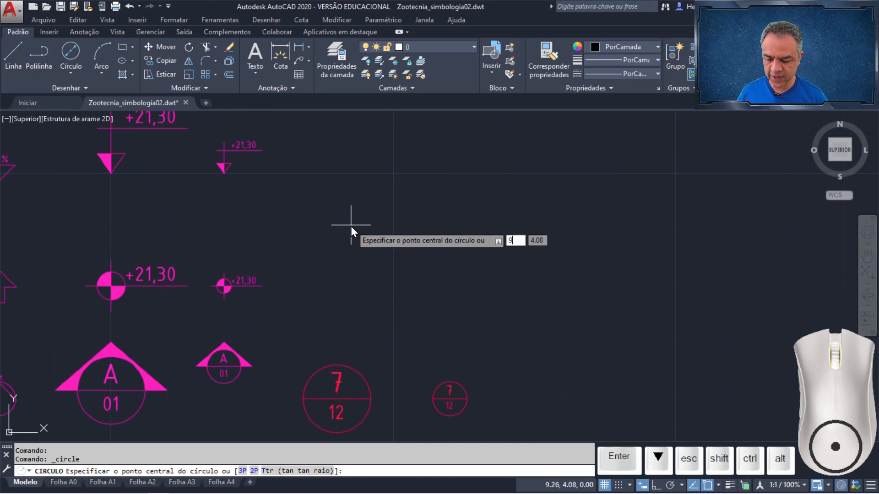
key("Tab")
key("Return")
type("d")
key("Return")
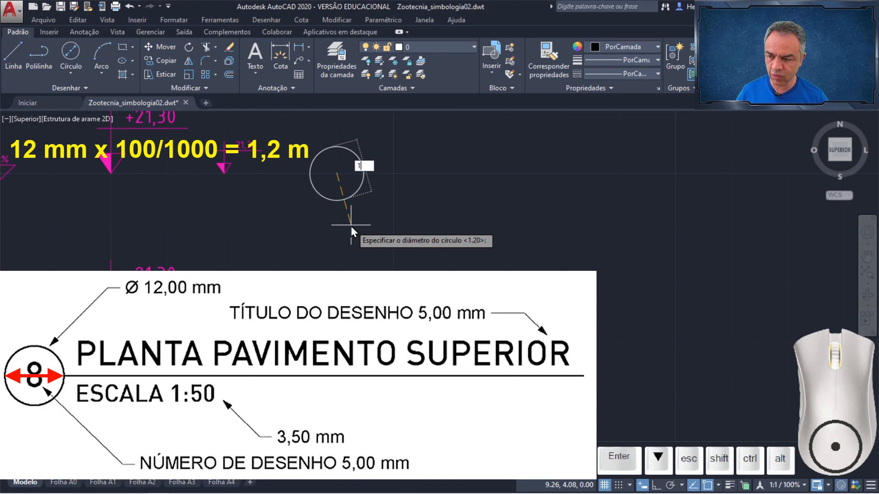
type("1.2")
key("Return")
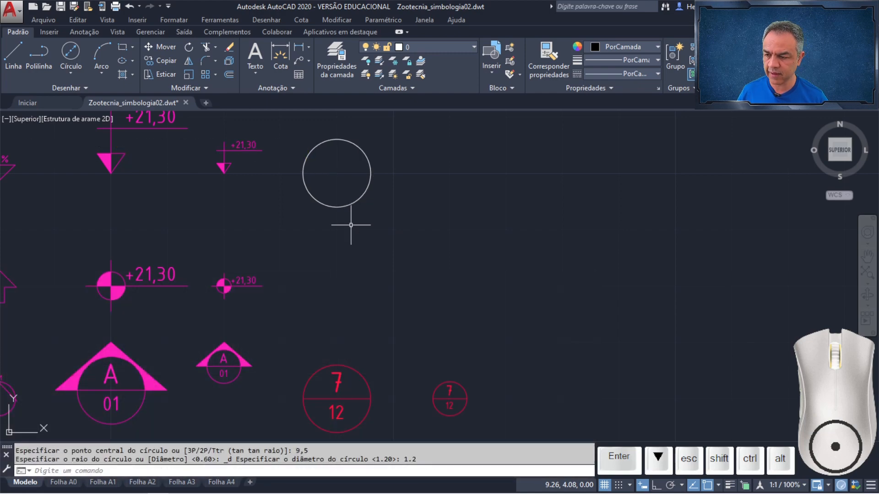
Step: Draw a horizontal line 6 units long from the new circle's right quadrant at angle 0 (@6<0)
left_click(13, 54)
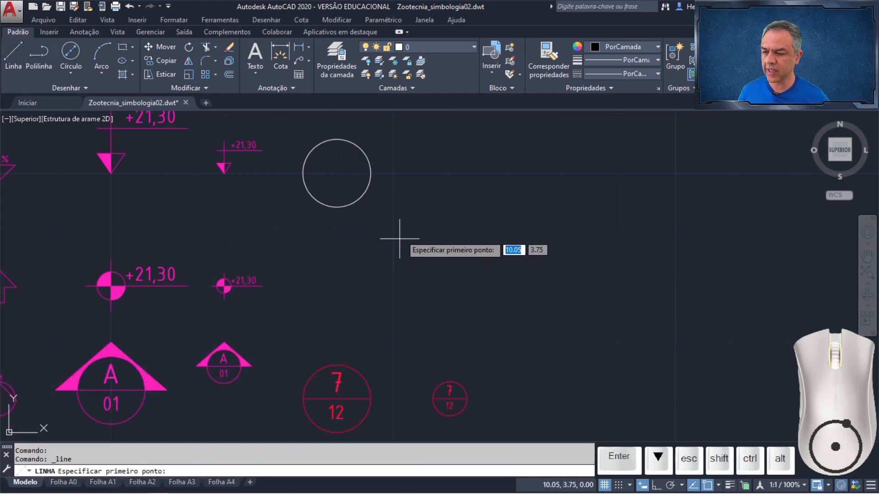
right_click(399, 207, "ctrl")
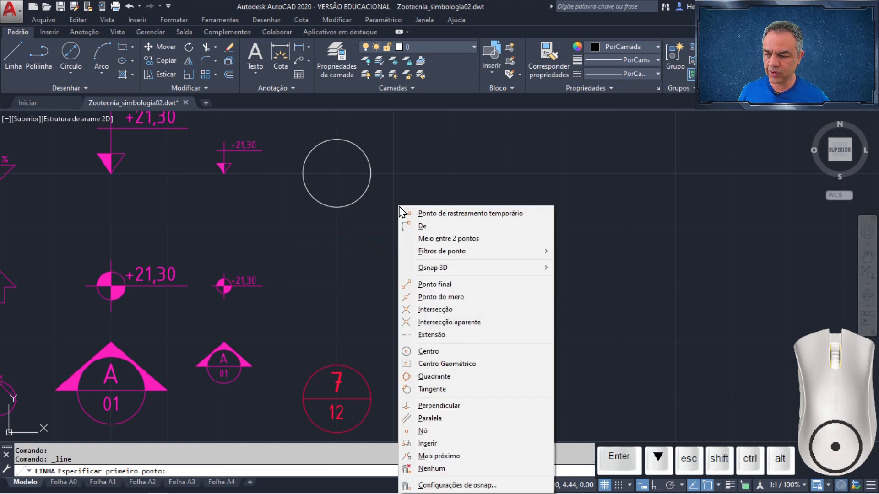
left_click(437, 376)
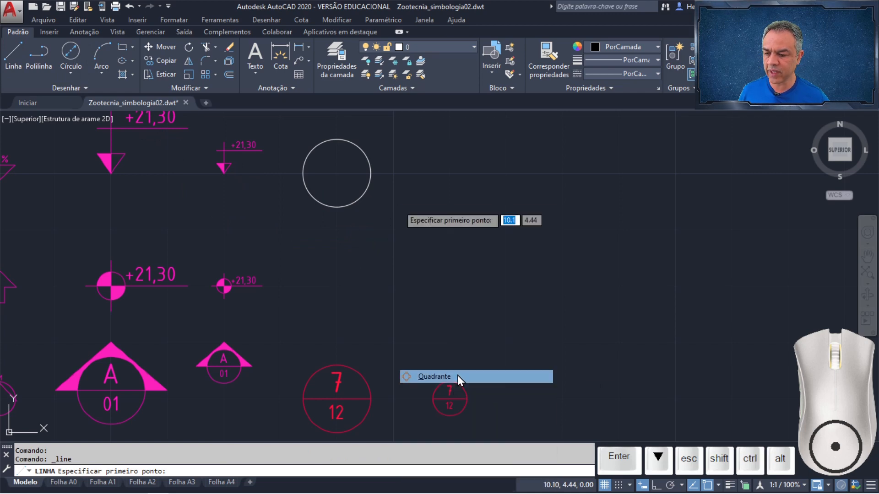
left_click(372, 173)
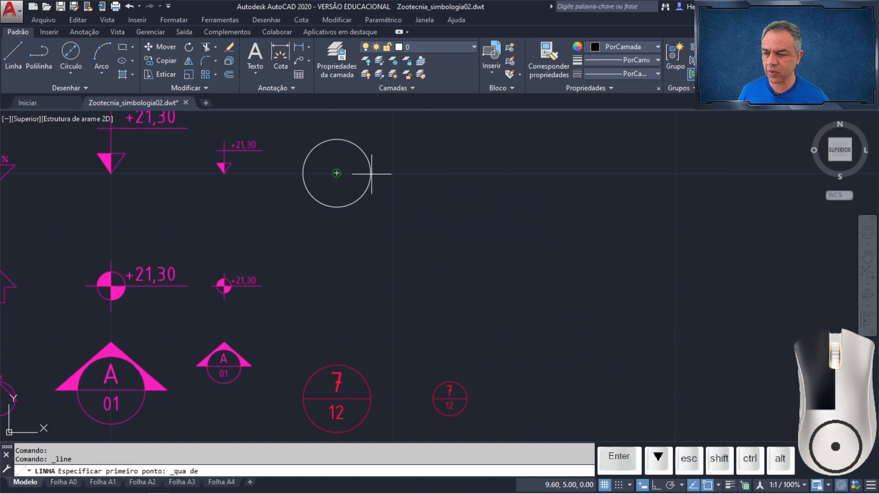
type("@")
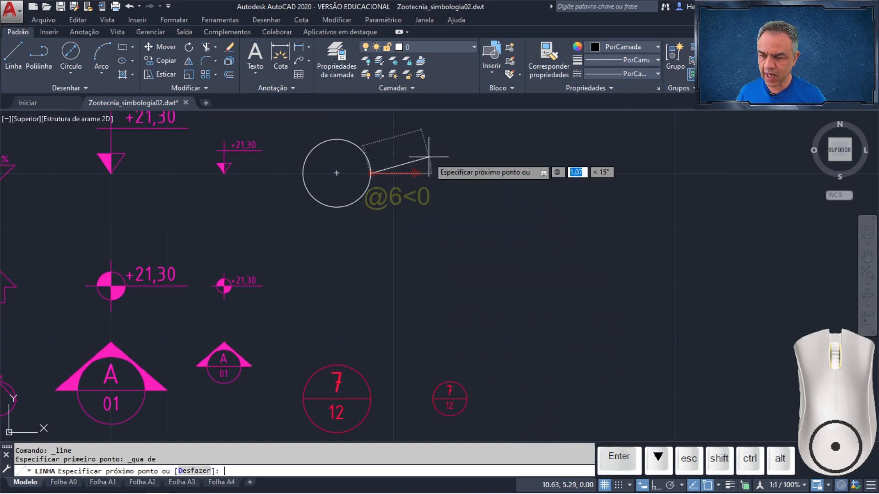
type("6")
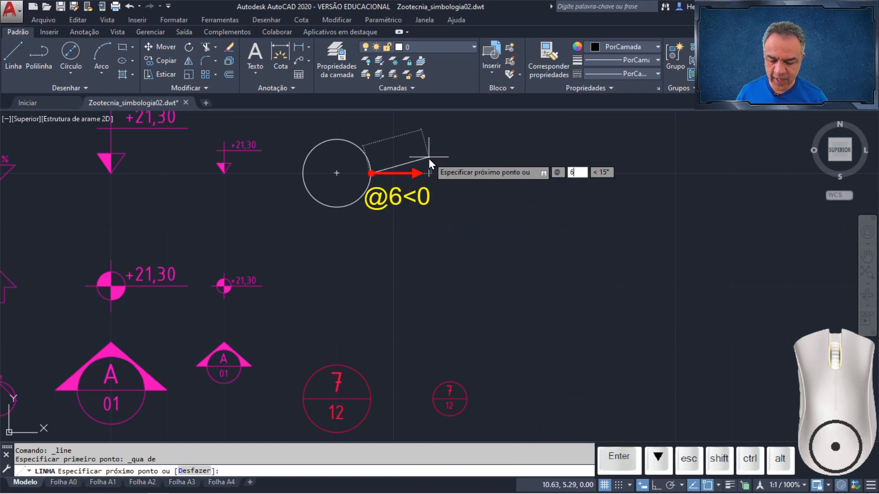
type("<")
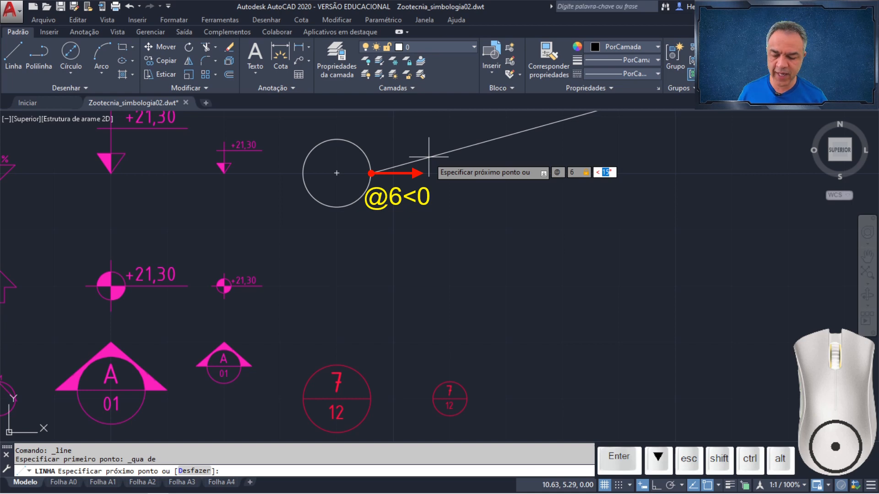
type("0")
key("Return")
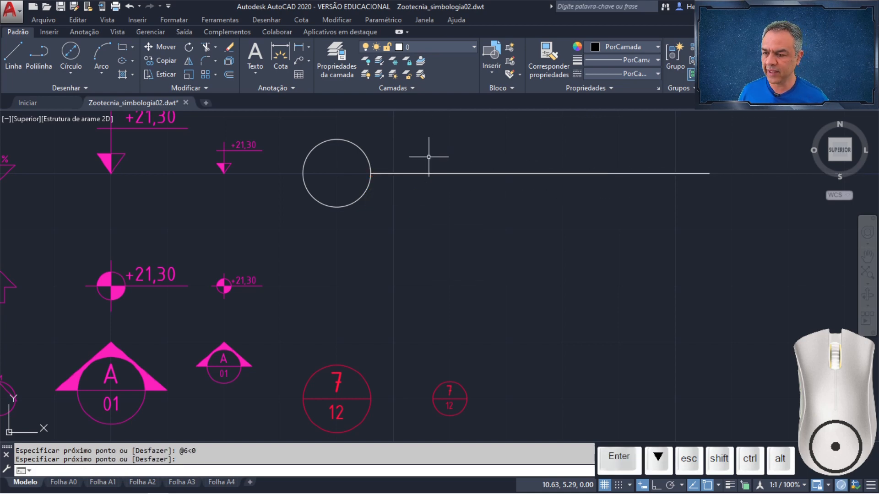
Step: Copy the circle and its line from the circle's center to absolute point 9,3
left_click(160, 60)
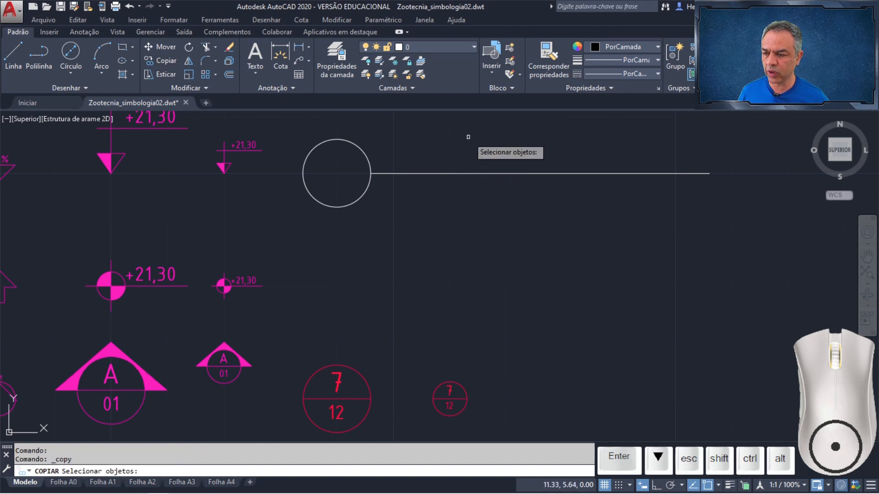
left_click(468, 136)
left_click(322, 232)
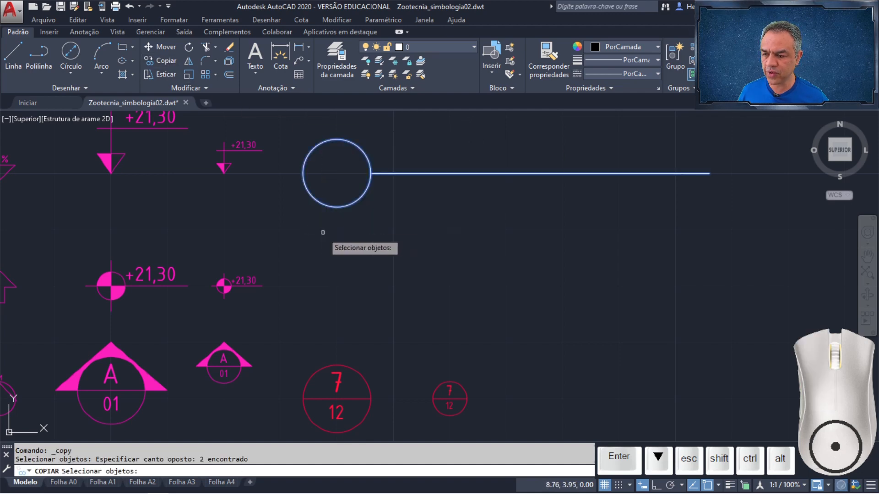
key("Return")
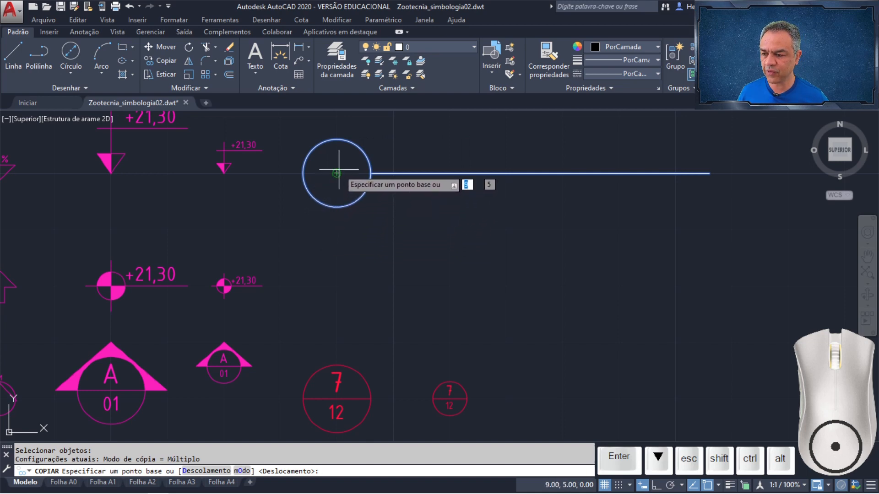
left_click(337, 174)
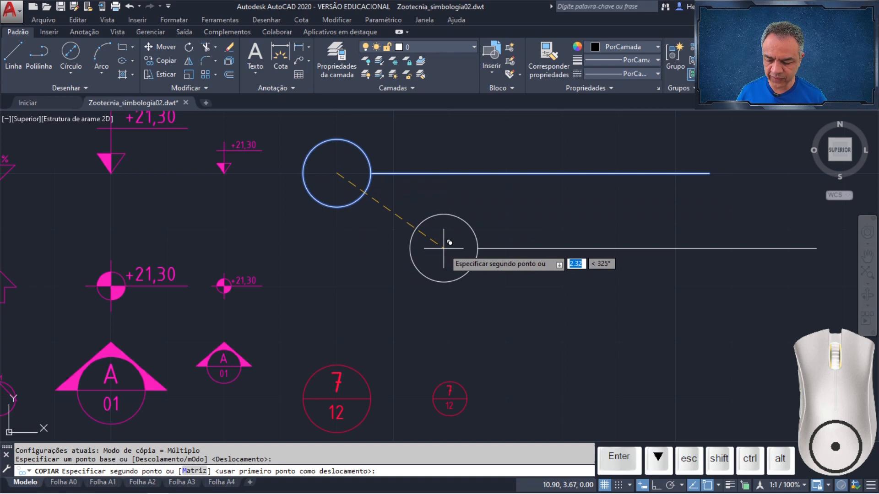
type("#9")
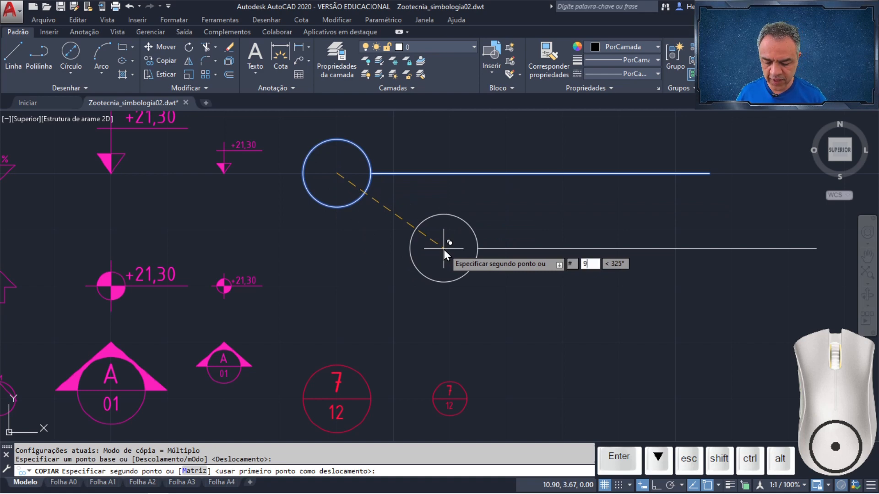
key("Tab")
key("Return")
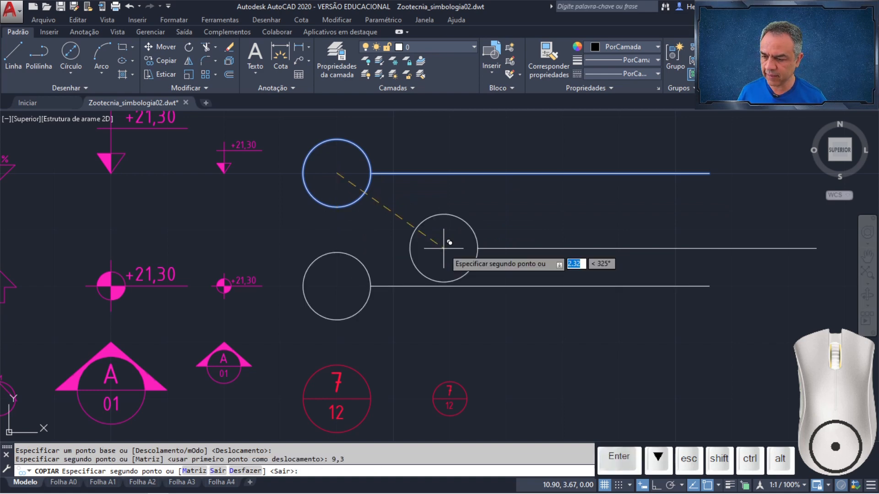
key("Return")
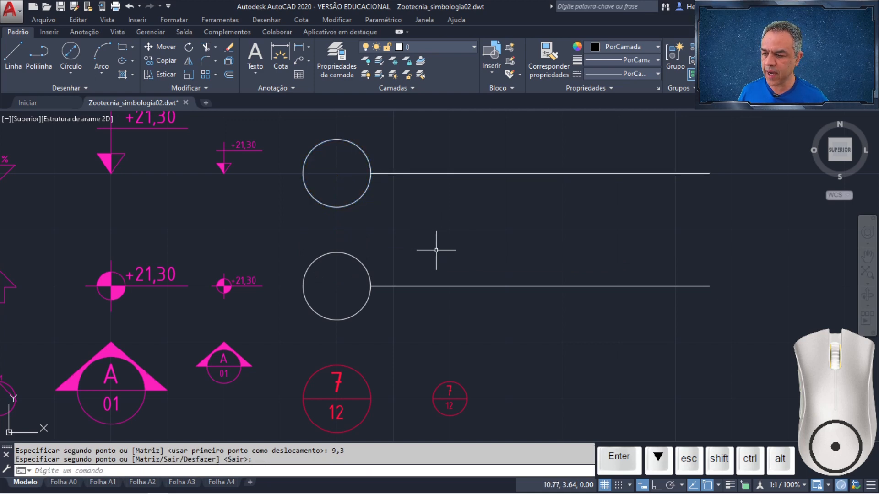
Step: Scale the lower circle and its title line by a factor of 0.5 about the circle's center
left_click(188, 74)
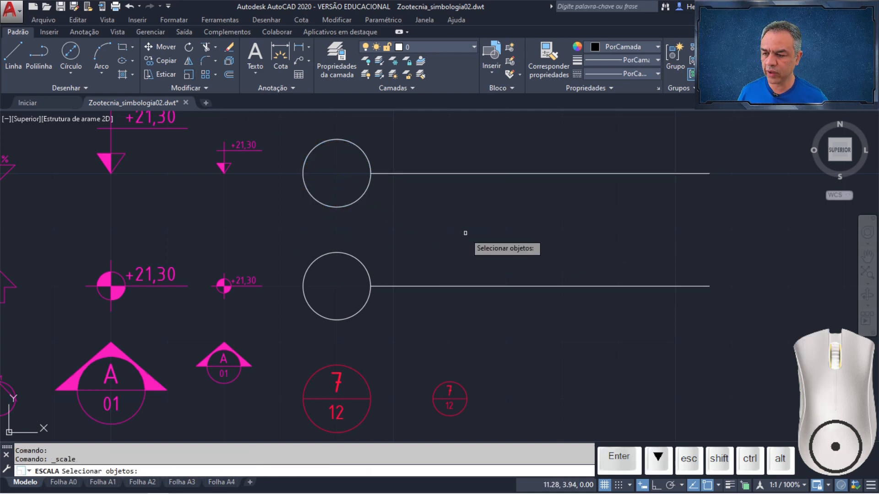
left_click(465, 234)
left_click(328, 313)
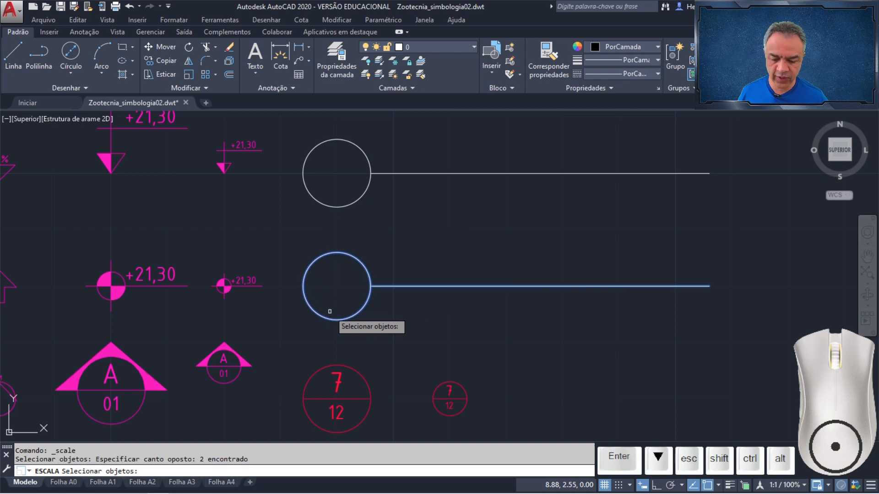
key("Return")
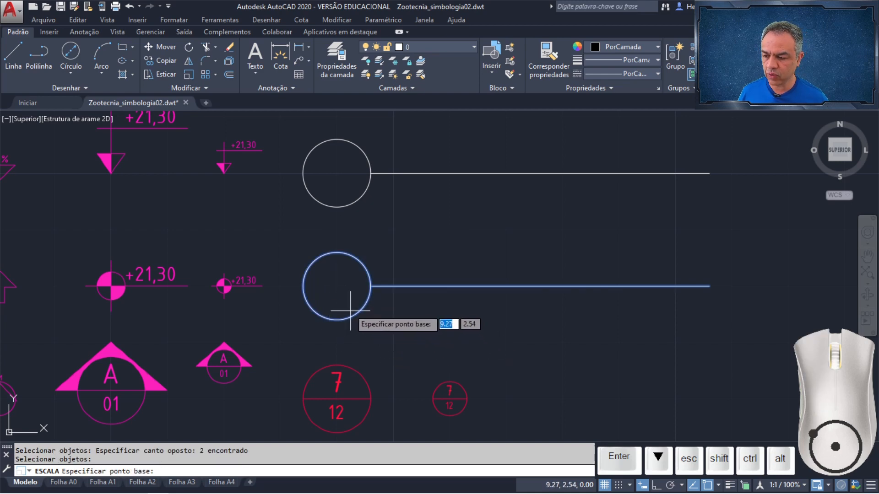
left_click(336, 286)
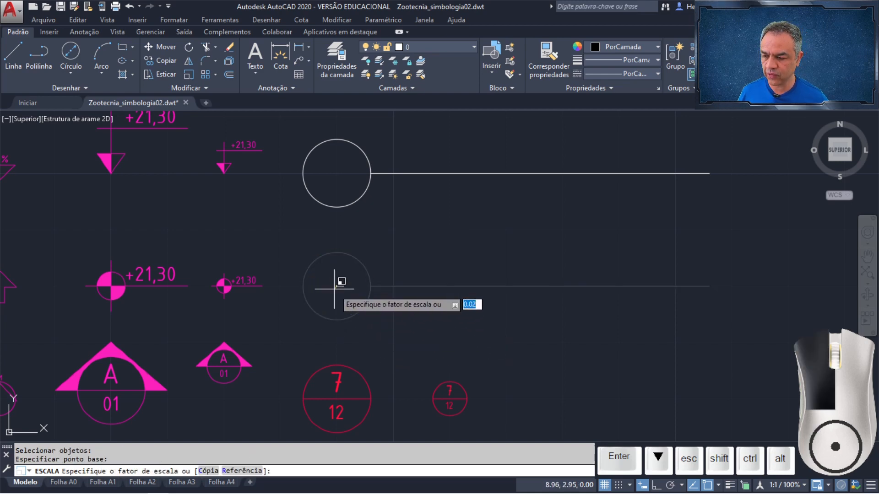
type("0")
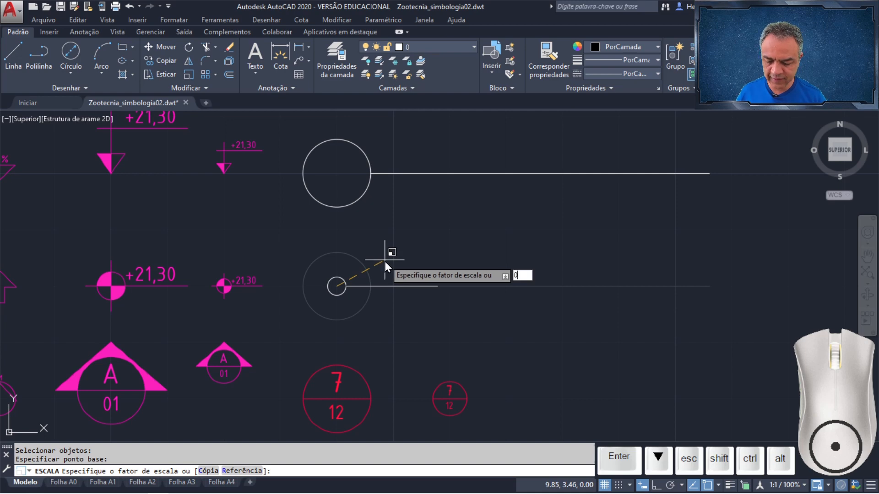
key("Return")
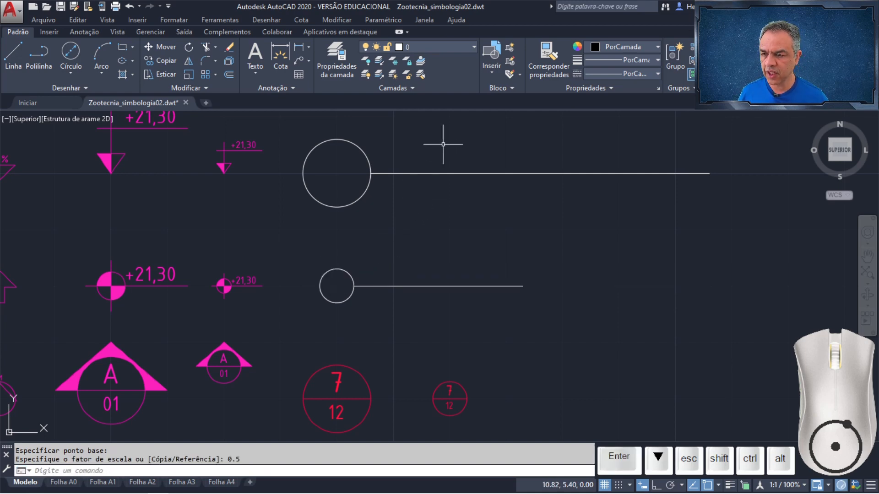
Step: Start an attribute definition with tag ESCALA, prompt "ESCALA (1:XXX):" and default value ESCALA for the large title symbol
left_click(495, 90)
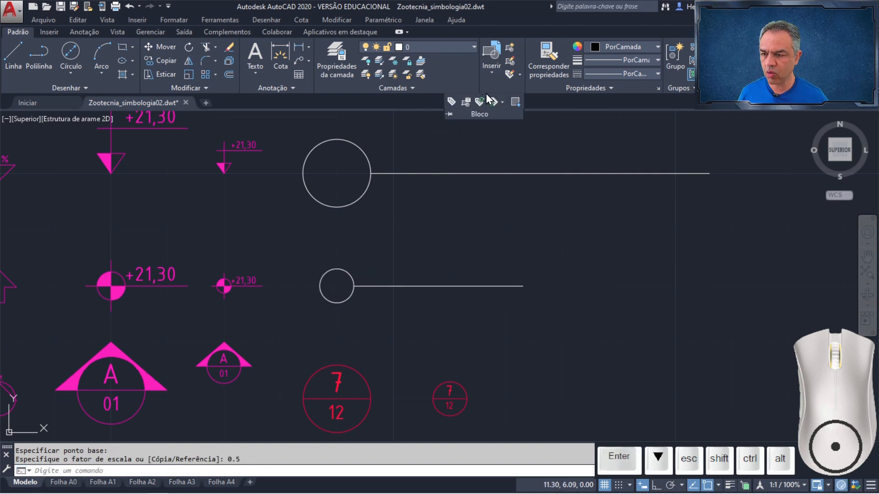
left_click(450, 103)
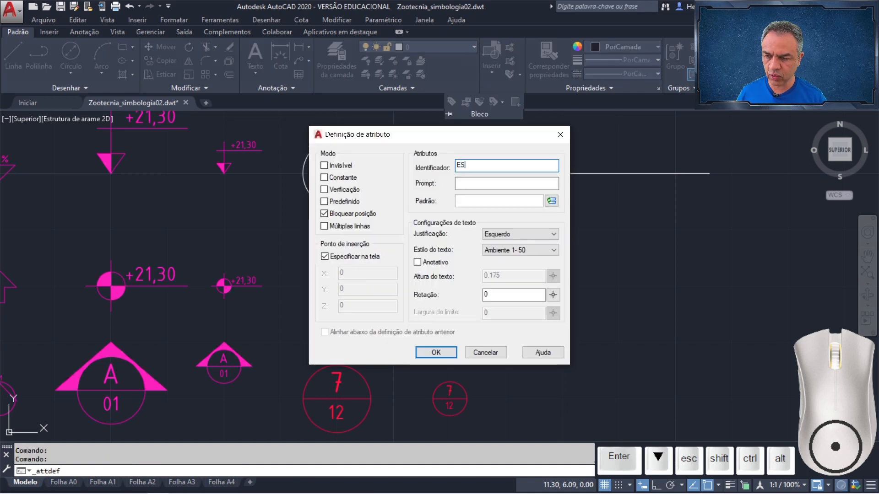
type("ESCL")
key("BackSpace")
key("Caps_Lock")
type("ALA")
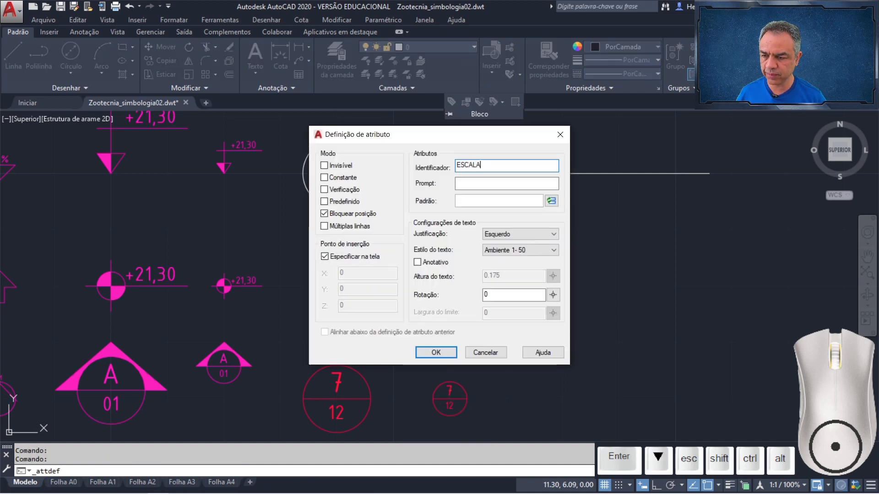
left_click(483, 183)
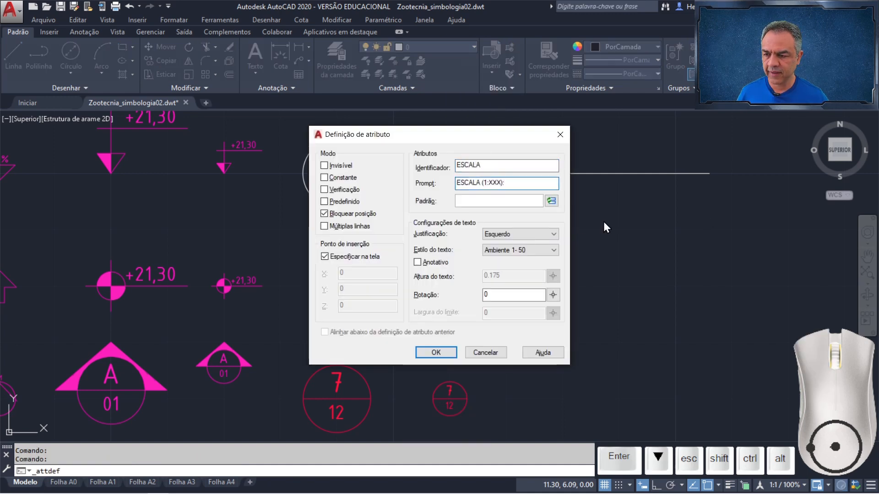
left_click(505, 200)
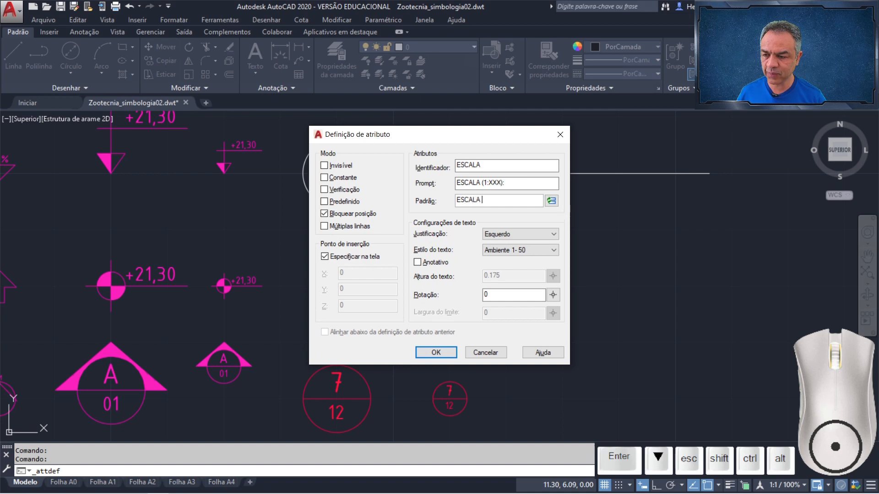
Step: Give the attribute Superior esquerdo justification and the Ambiente 1-100 text style, and accept the definition
left_click(540, 234)
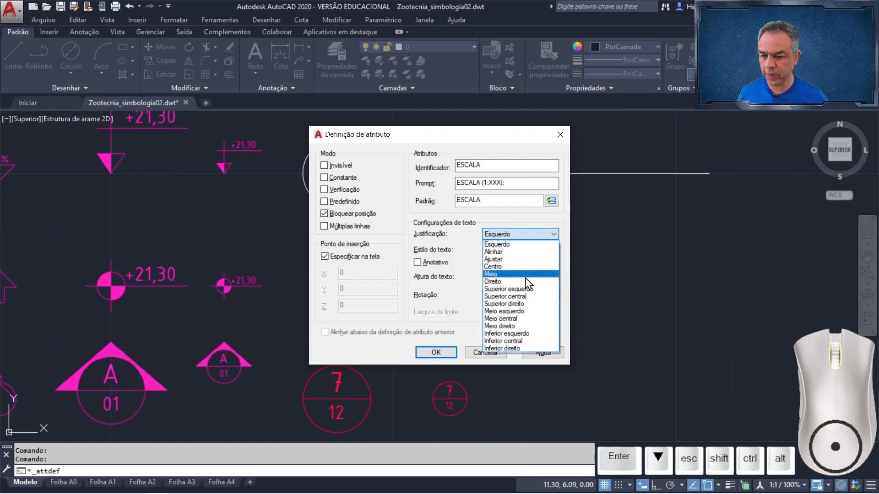
left_click(523, 290)
left_click(521, 251)
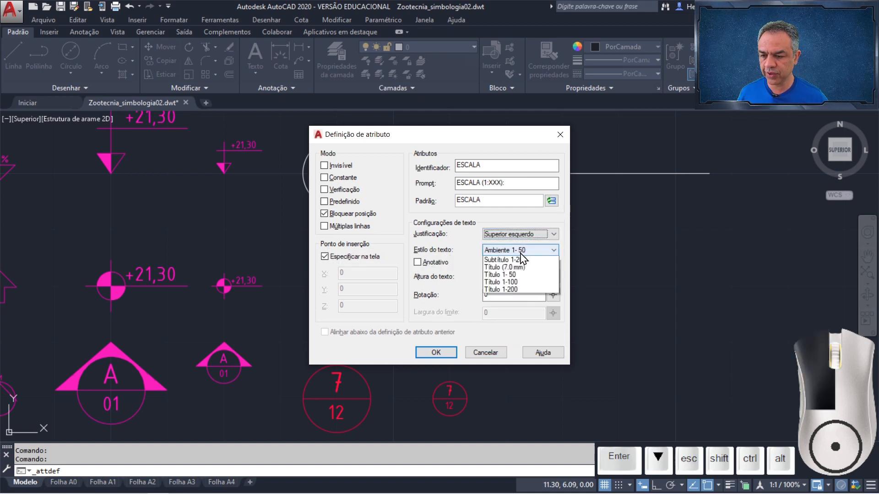
left_click(519, 275)
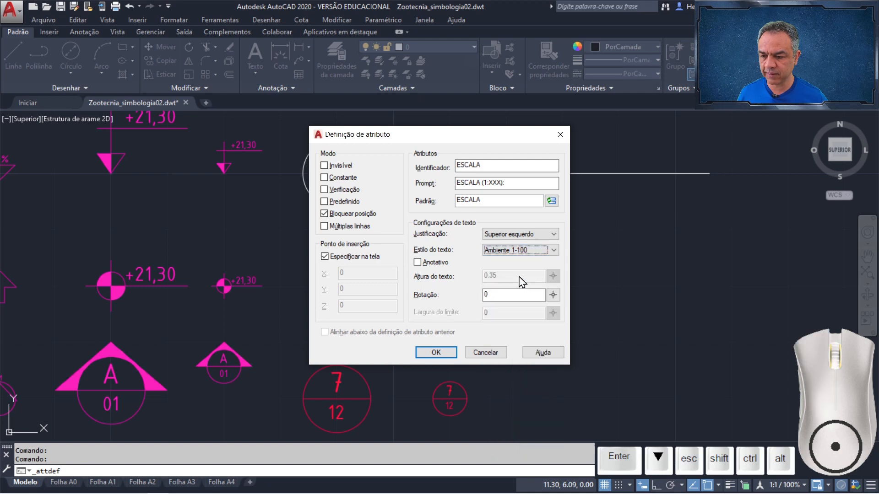
left_click(445, 353)
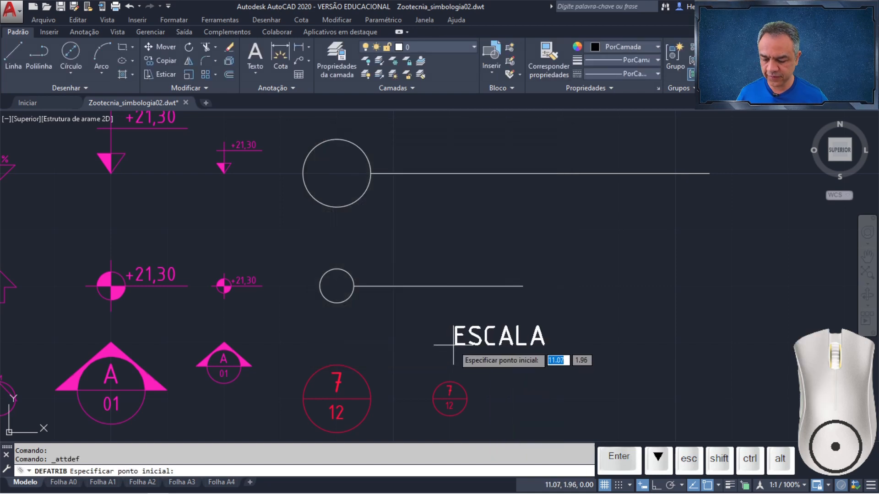
Step: Place the ESCALA attribute below the large symbol's line, offset @0.25,-0.15 from the circle's right quadrant
type("DE")
key("Return")
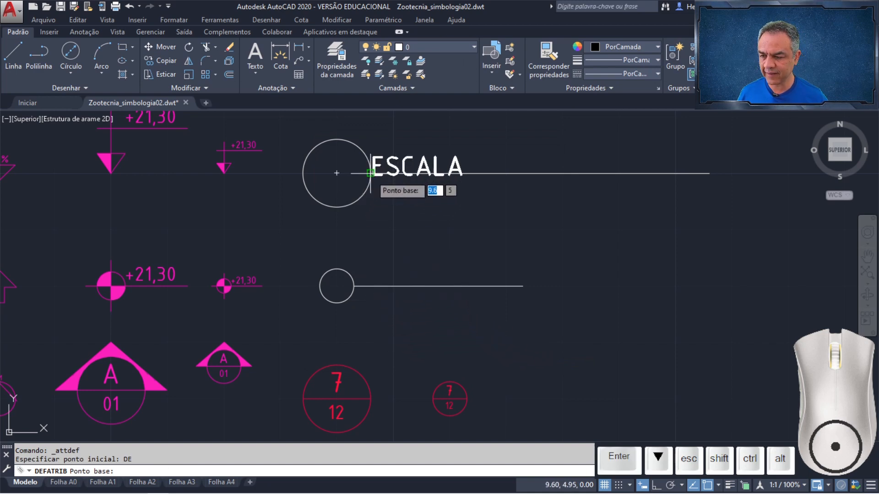
left_click(370, 173)
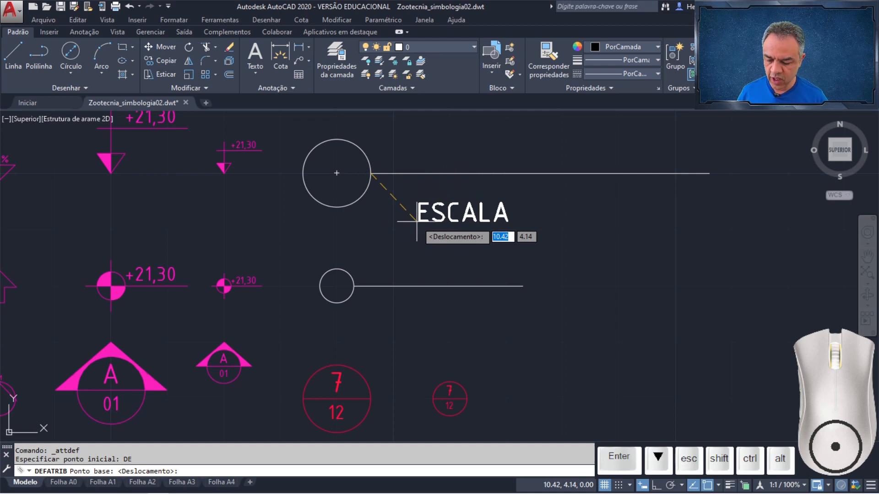
type("@0")
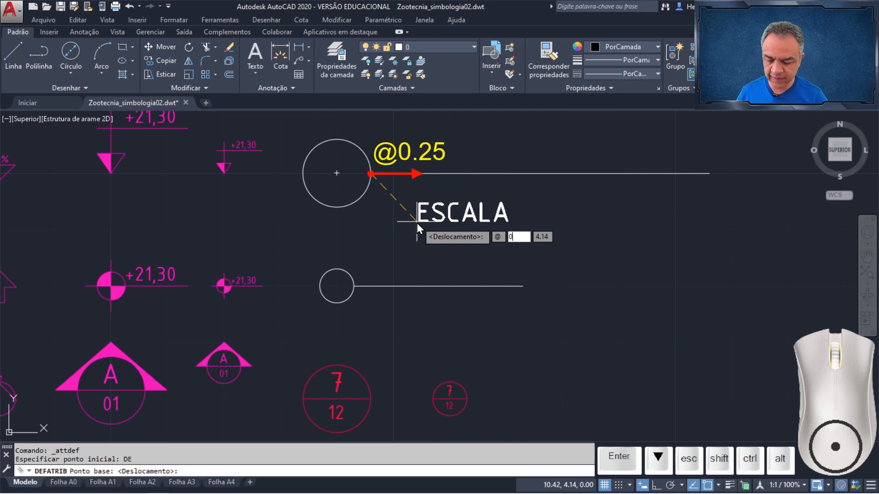
type(".25,")
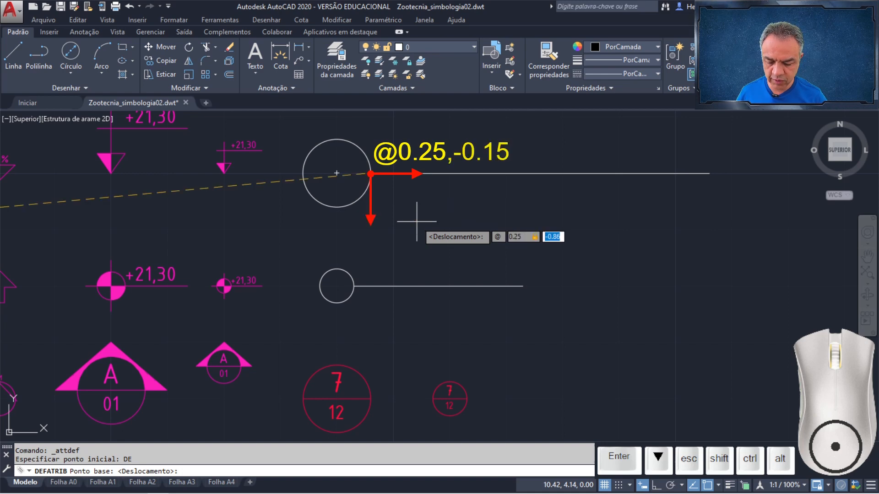
type("-0.15")
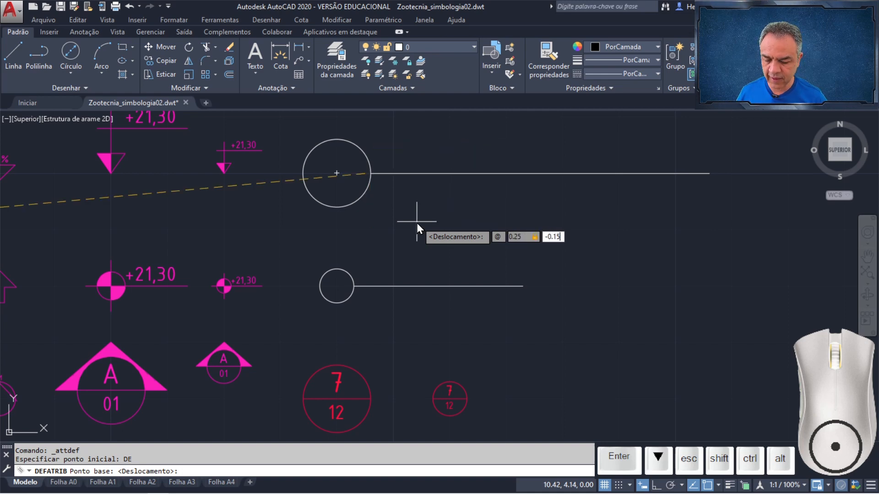
key("Return")
Step: Start a second attribute definition for the small symbol with tag ESCALA, prompt "ESCALA (1:XXX):" and default value ESCALA
key("Return")
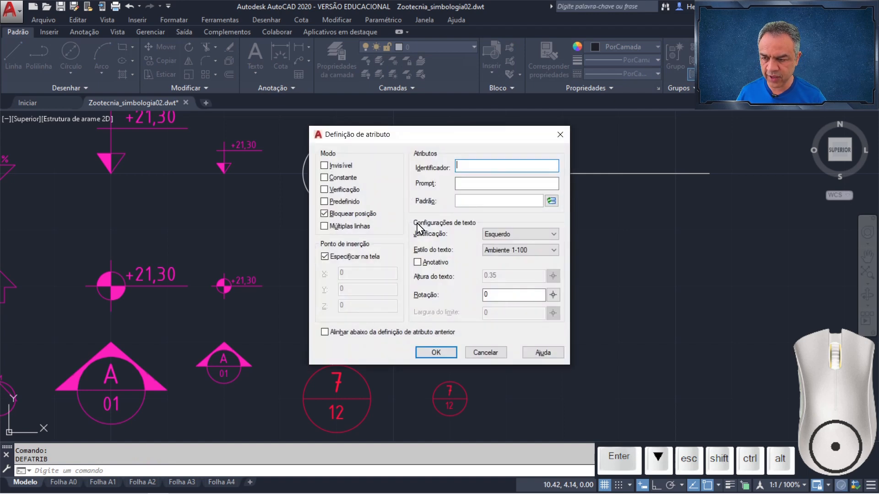
type("ESCALA")
key("Tab")
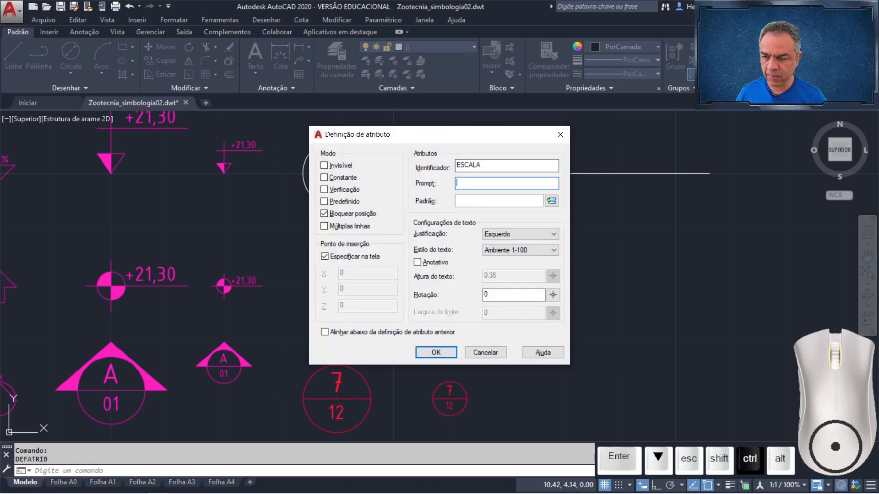
type("ESCALA (1:XXX):")
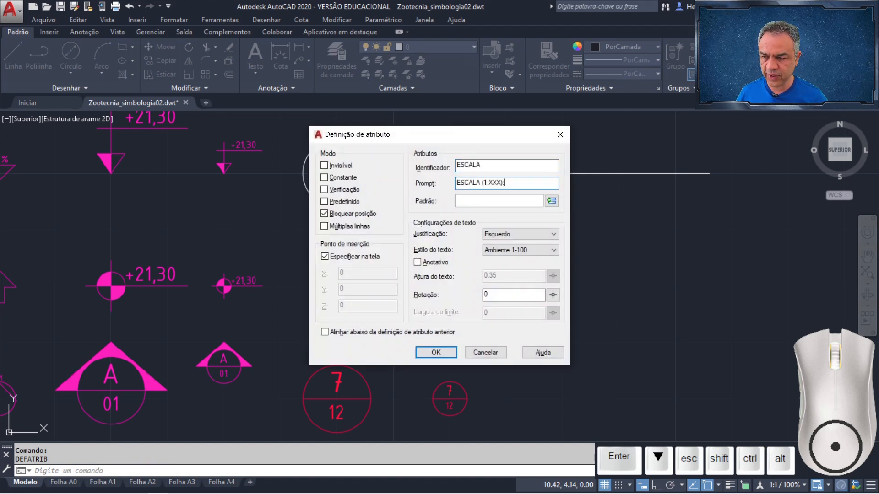
left_click(483, 200)
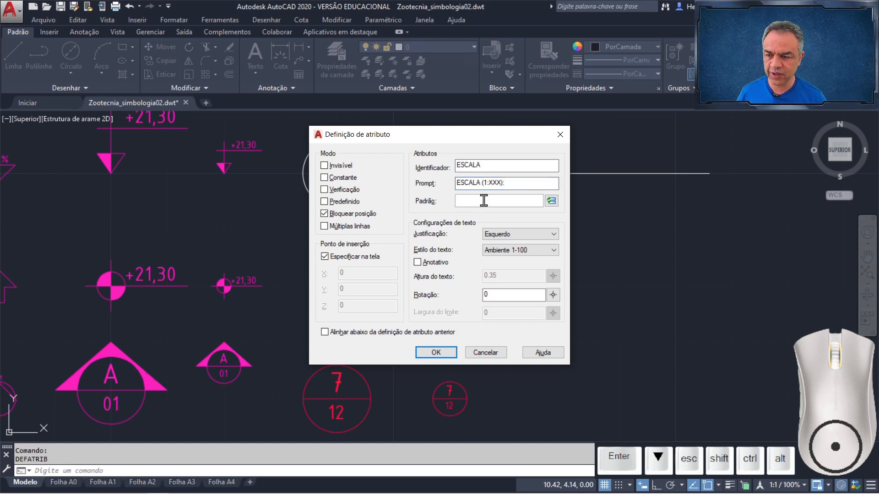
type("ES")
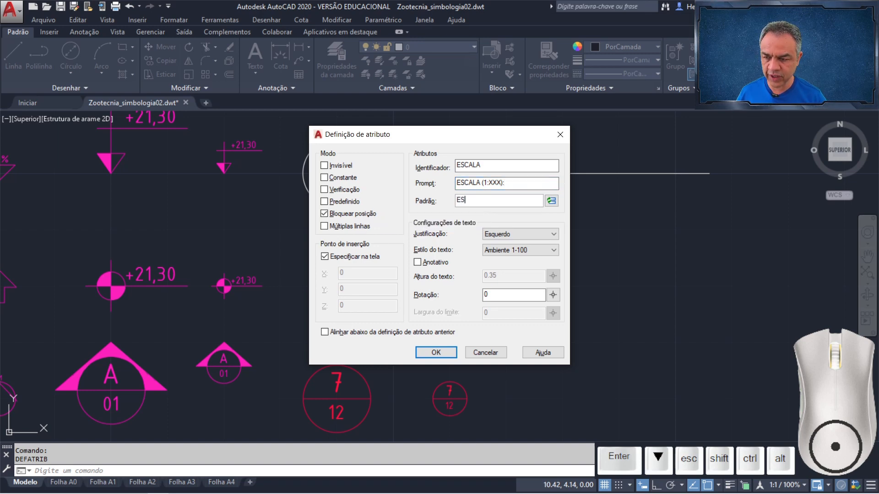
type("CALA")
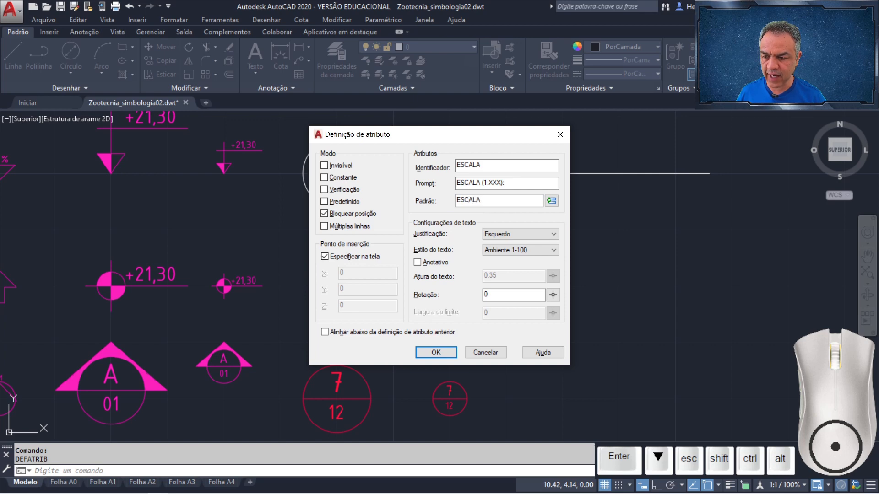
Step: Set the second attribute to Superior esquerdo justification and the Ambiente 1- 50 text style, and accept the definition
left_click(517, 235)
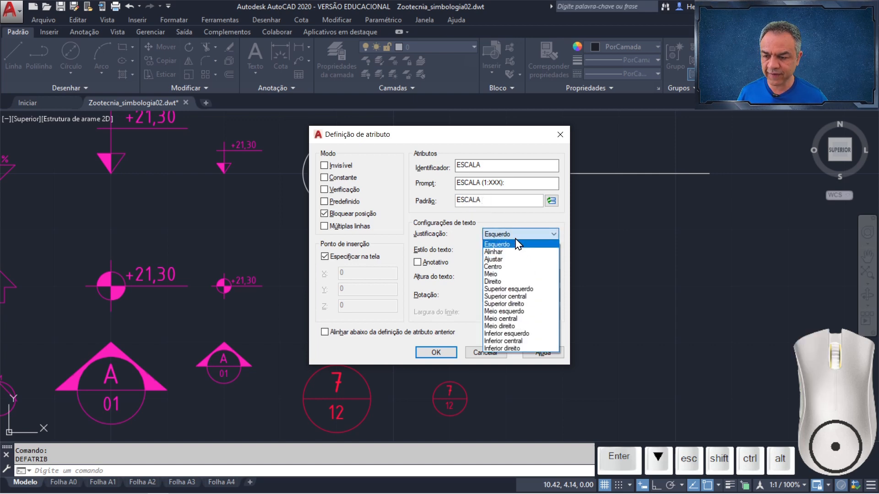
left_click(522, 289)
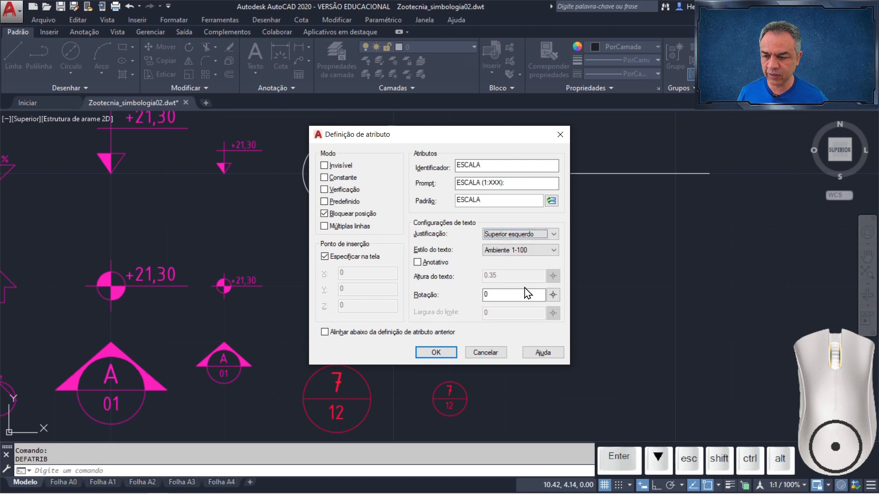
left_click(529, 250)
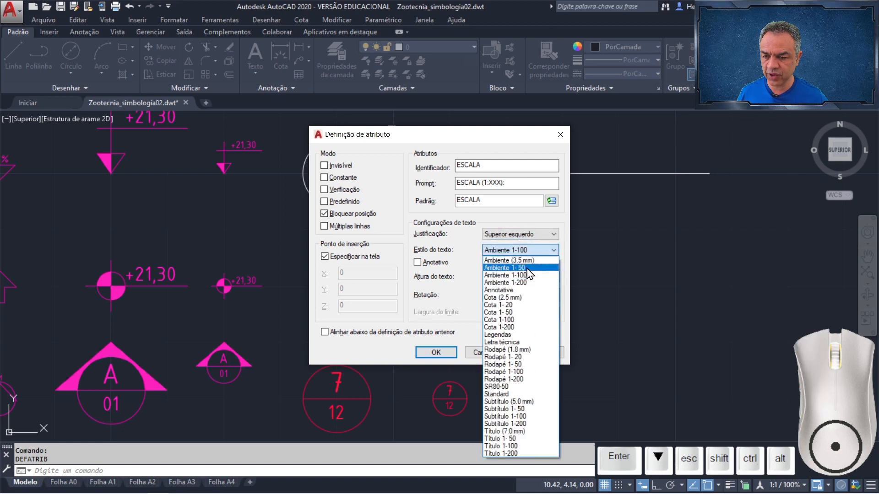
left_click(530, 273)
left_click(436, 353)
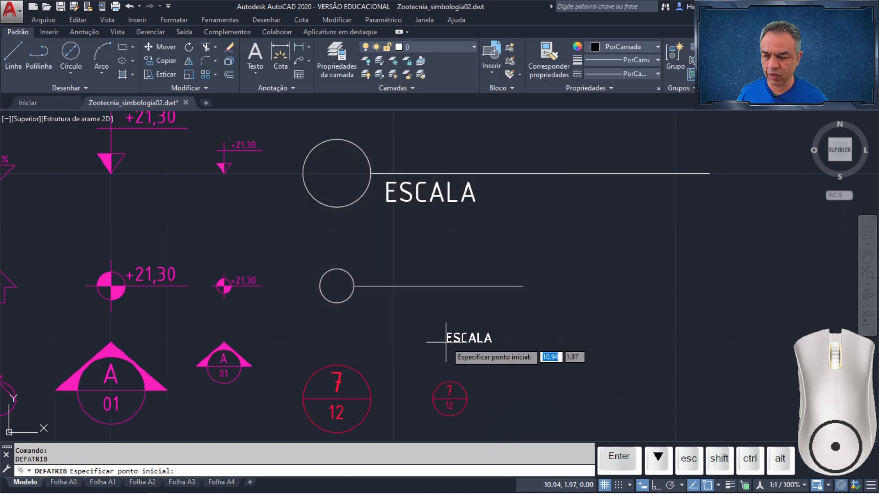
Step: Place the ESCALA attribute below the small symbol's line, offset @0.125,-0.075 from the circle's right quadrant
type("DE")
key("Return")
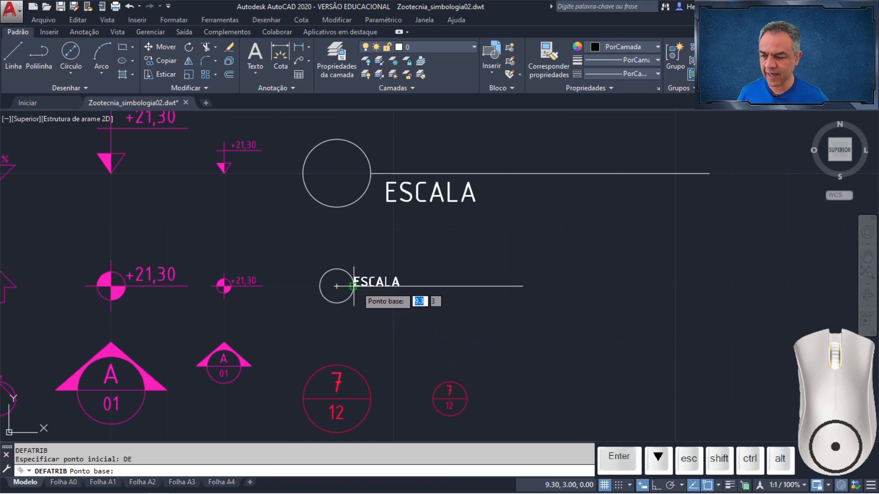
left_click(353, 286)
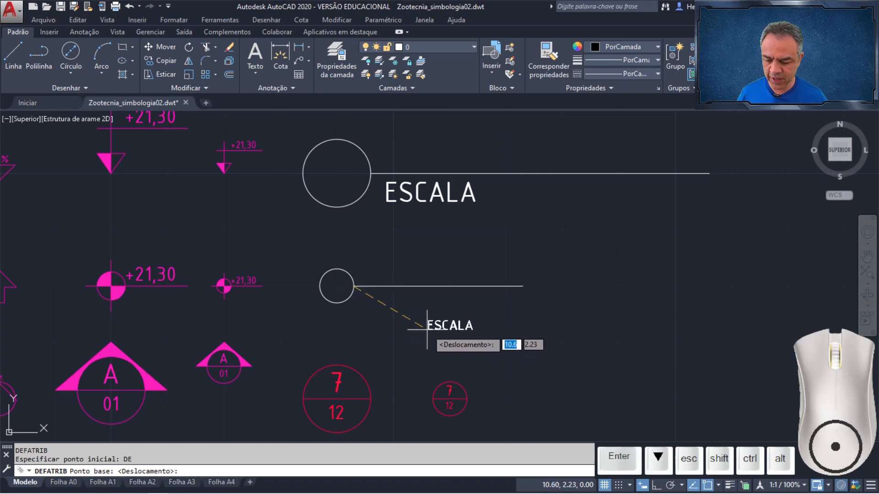
type("@")
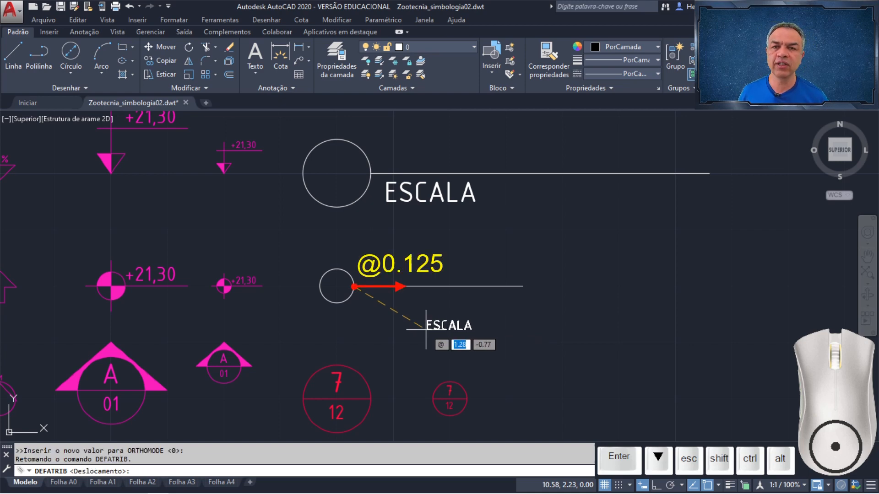
key("BackSpace")
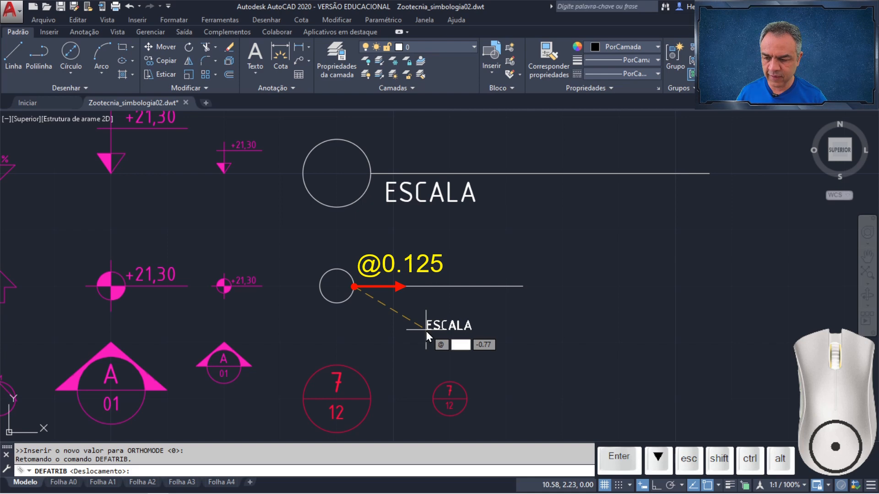
type("0.125")
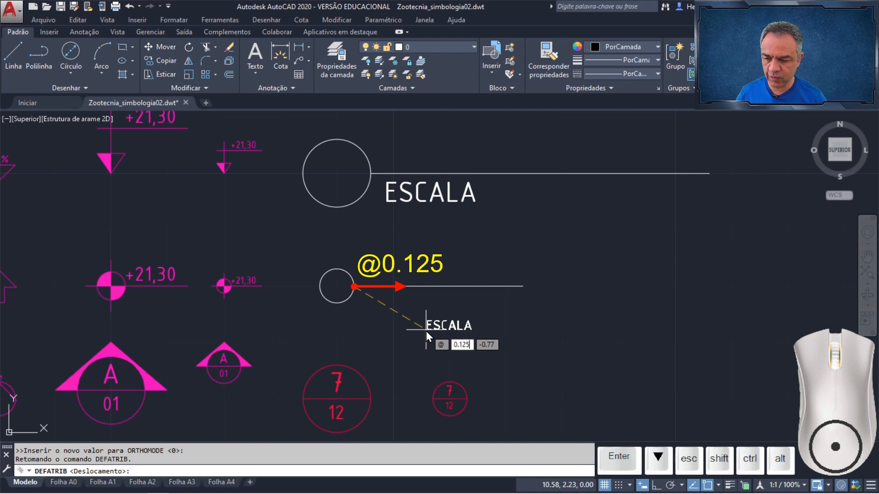
type(",-0.0")
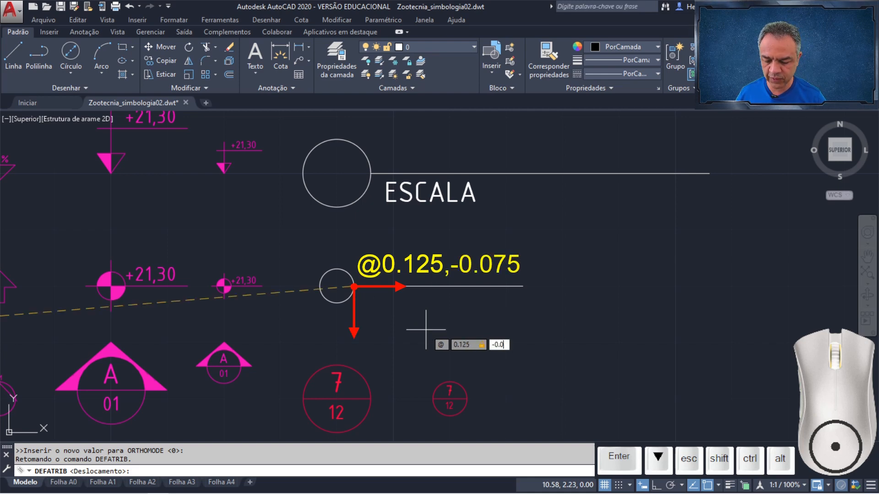
type("75")
key("Return")
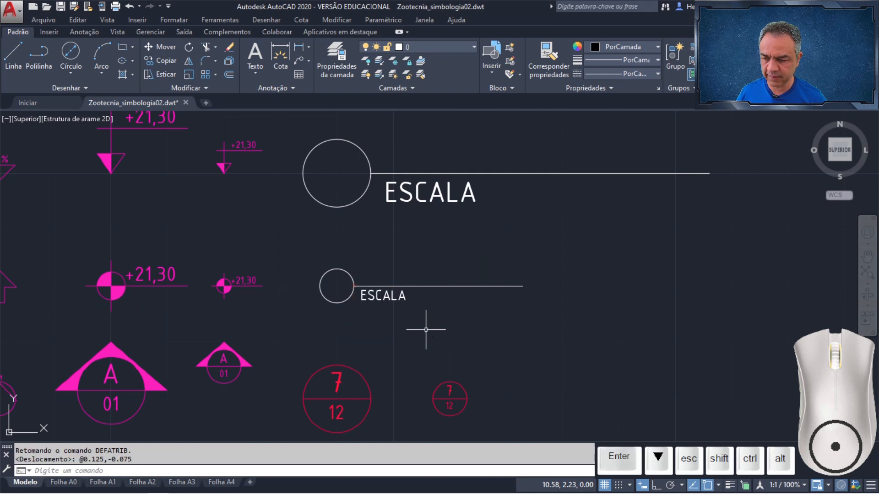
Step: Start another attribute definition with tag TÍTULO_PLANTA and a prompt ending in "DA PLANTA (Ajustar linha horizontal):"
key("Return")
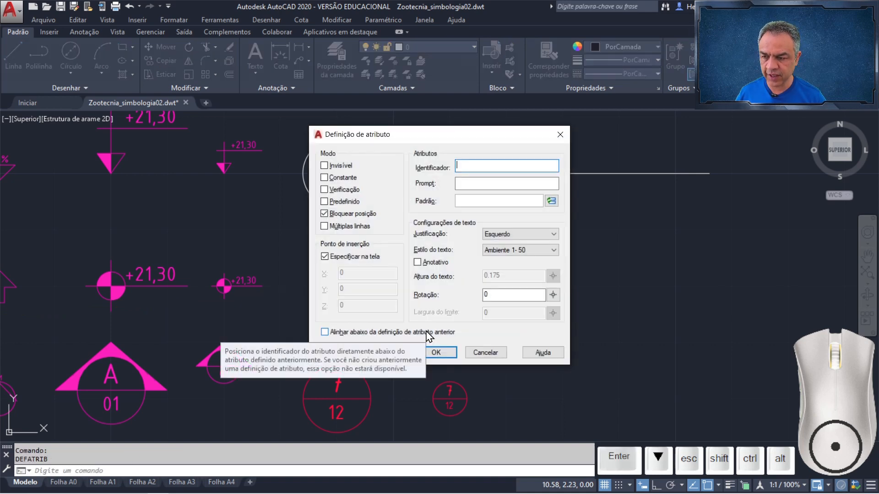
type("TÍTULO_PLANTA")
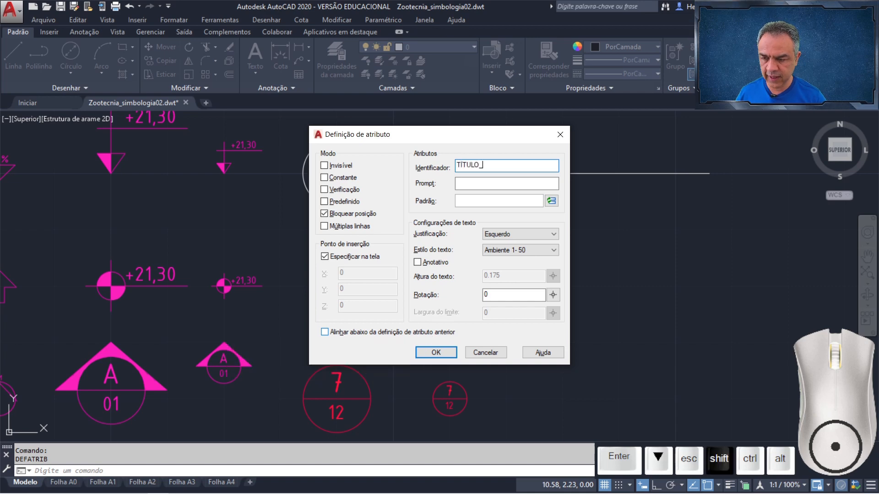
key("Tab")
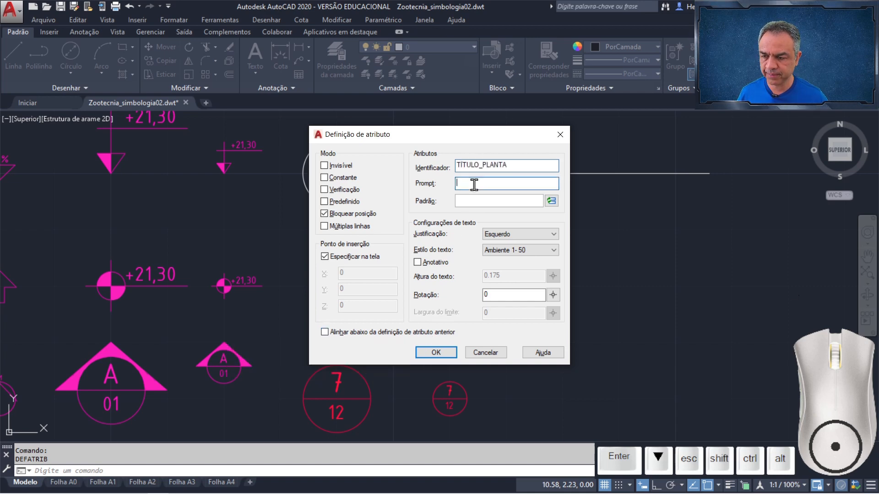
key("ctrl+v")
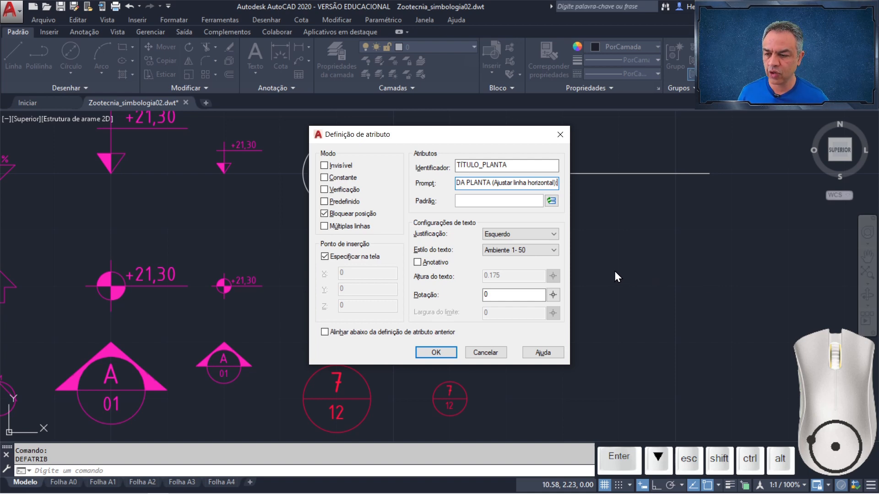
Step: Give the title attribute Inferior esquerdo justification and the Subtítulo 1-100 text style, and accept the definition
left_click(545, 235)
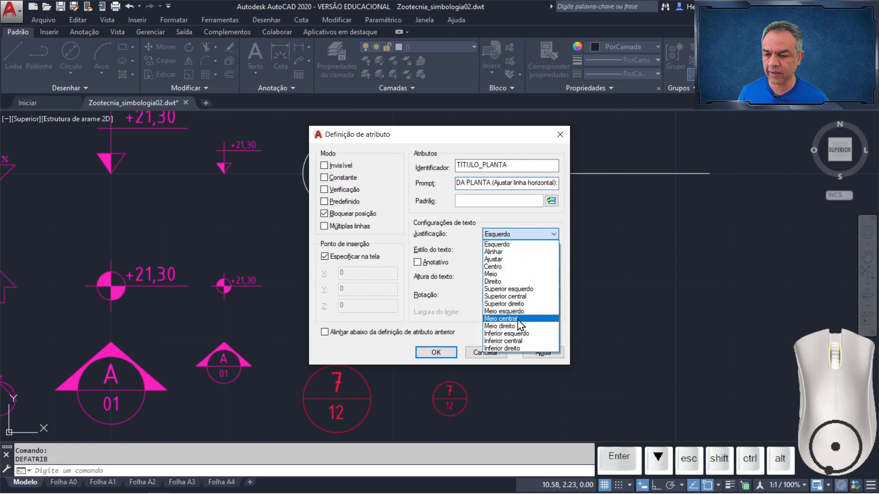
left_click(522, 336)
left_click(553, 250)
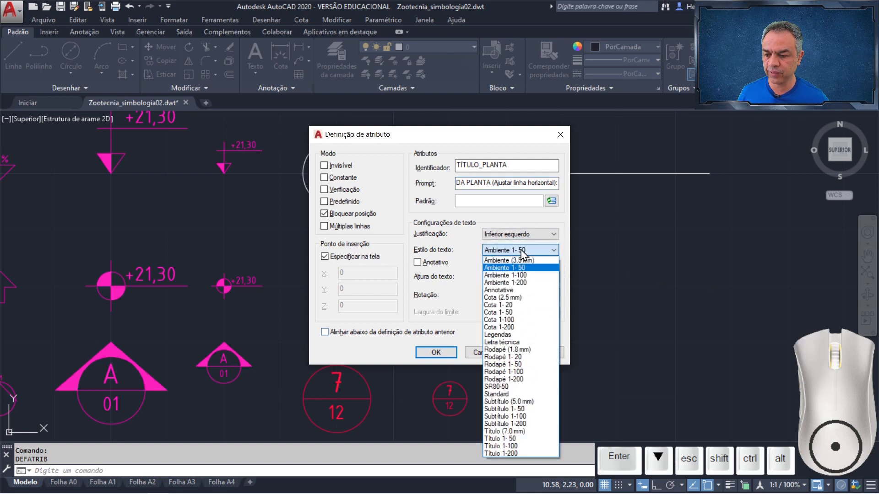
left_click(527, 416)
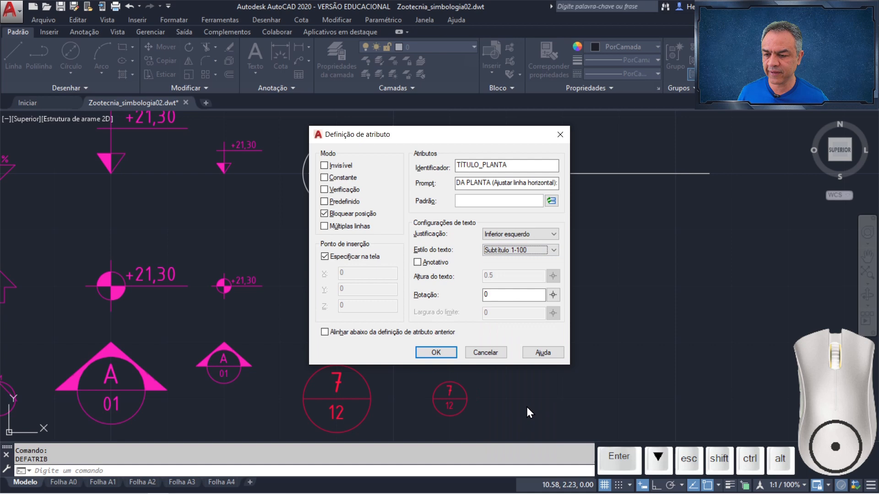
left_click(449, 353)
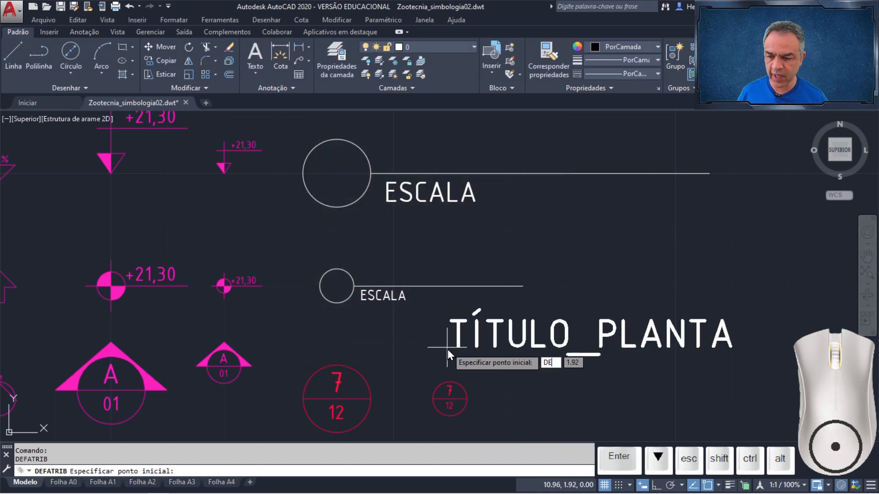
Step: Start placing the TÍTULO_PLANTA attribute at the large symbol by an offset from a base point
key("Return")
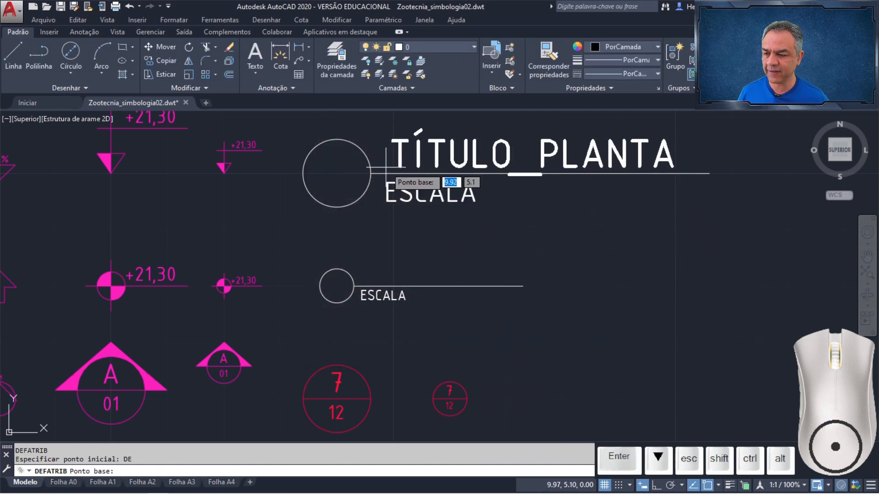
Step: Place the large TÍTULO_PLANTA attribute at offset @0.25<0 from the point where the large circle meets its horizontal line
left_click(370, 173)
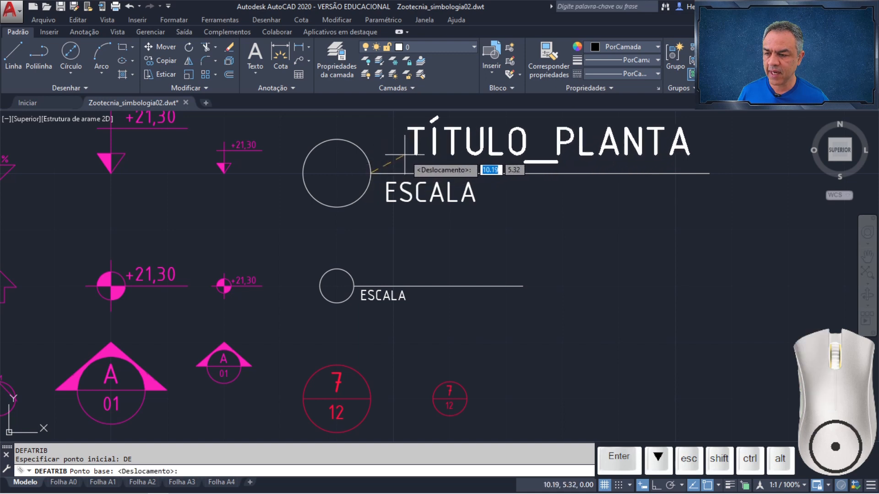
type("@")
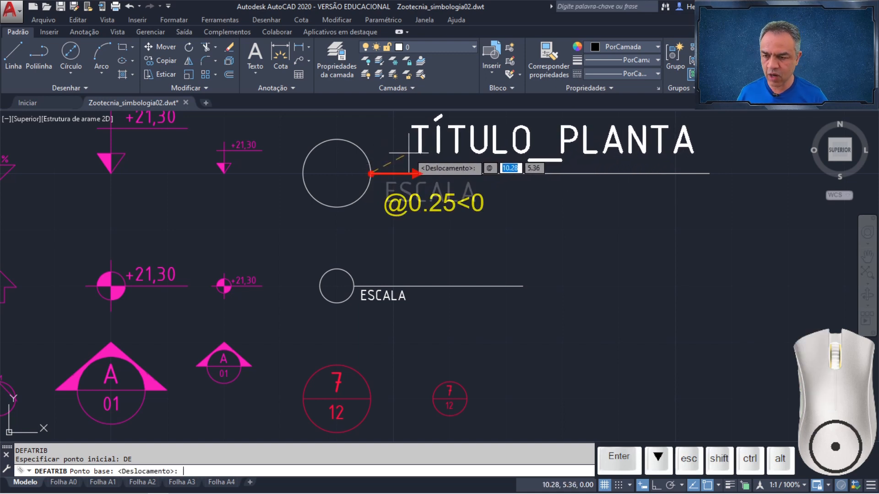
type("0.25")
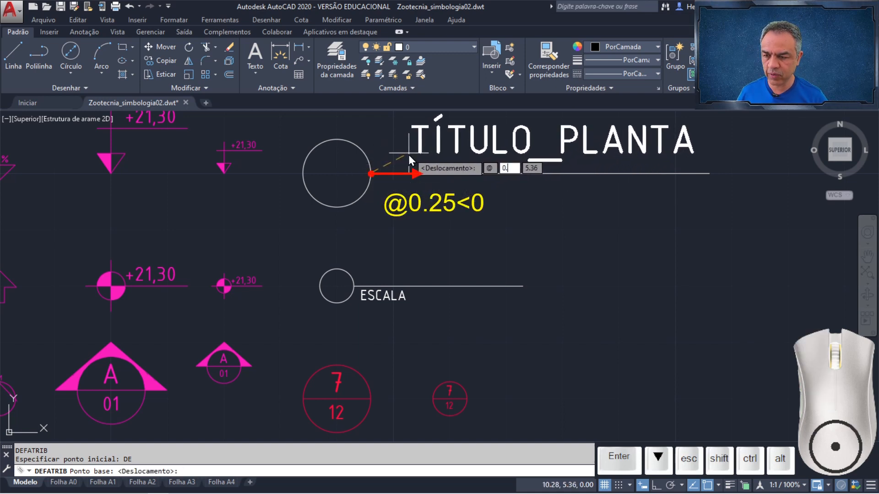
type("<")
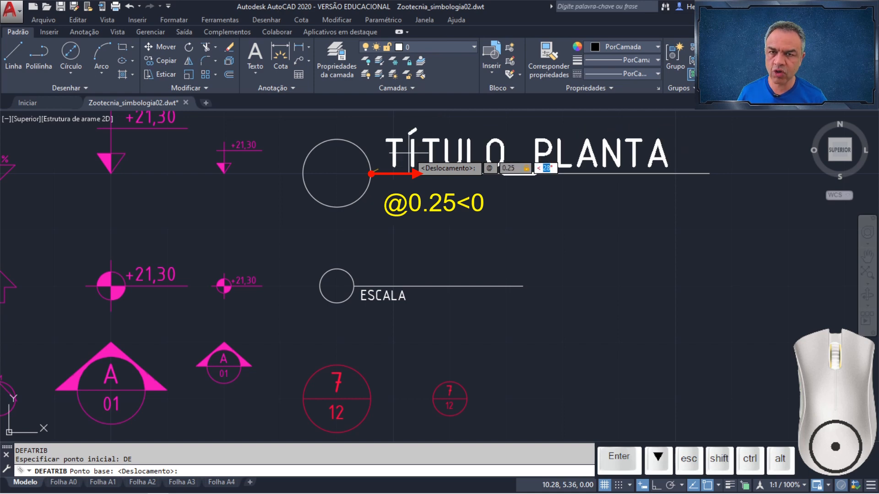
type("0")
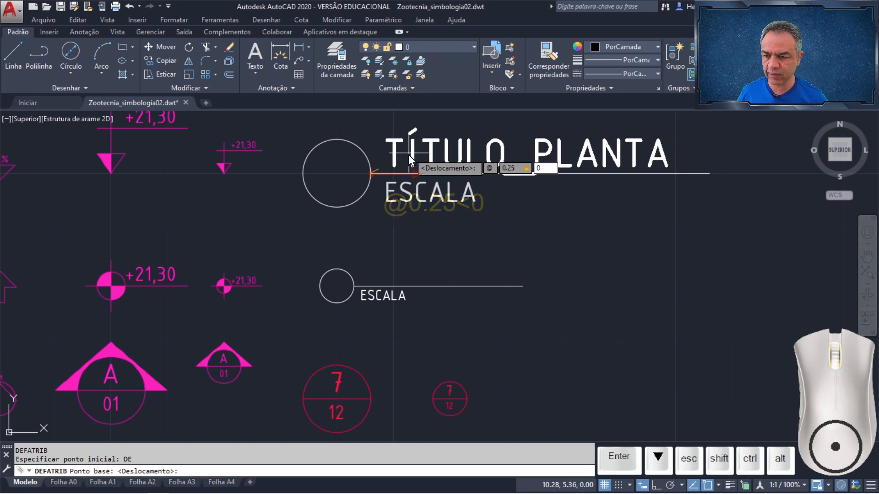
key("Return")
Step: Define an NP attribute with prompt "NÚMERO DA PRANCHA:" and "Meio central" justification, placed at the large circle's center
key("Return")
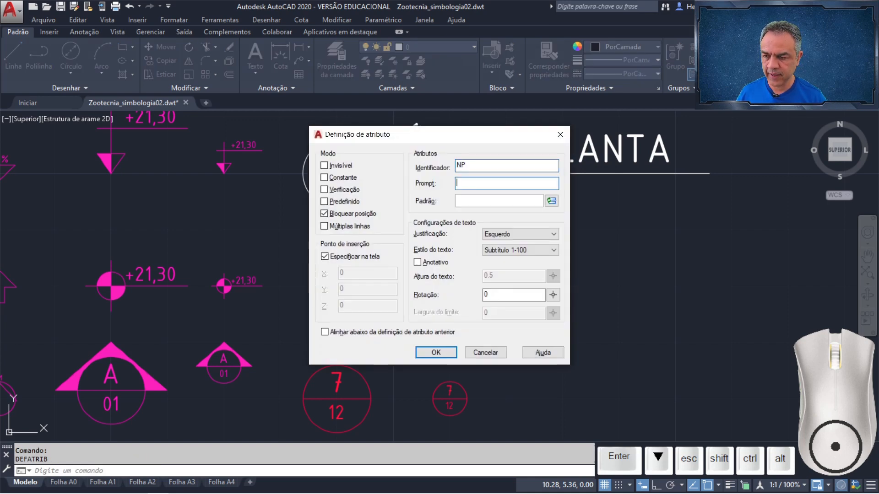
type("NÚMERO")
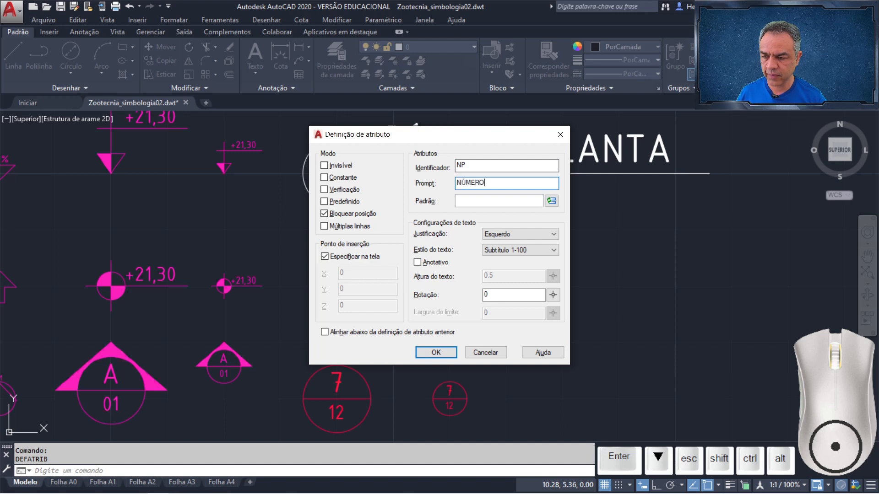
type(" DA PRANCHA:")
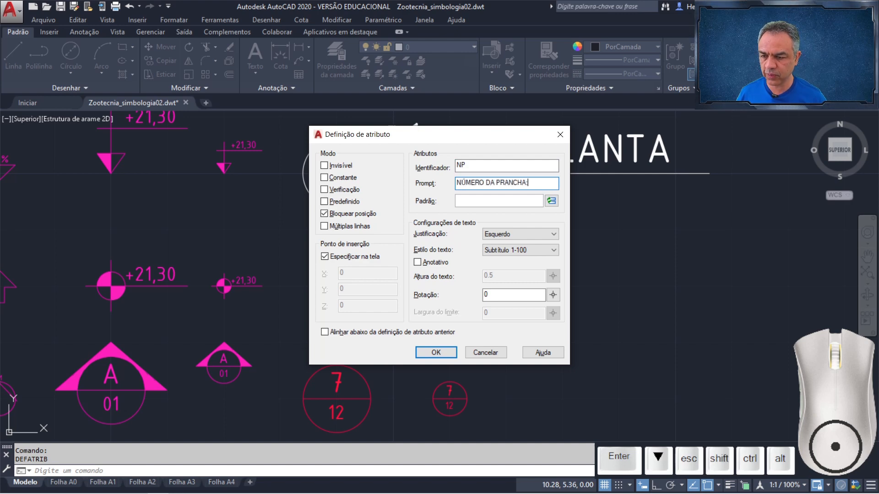
left_click(517, 235)
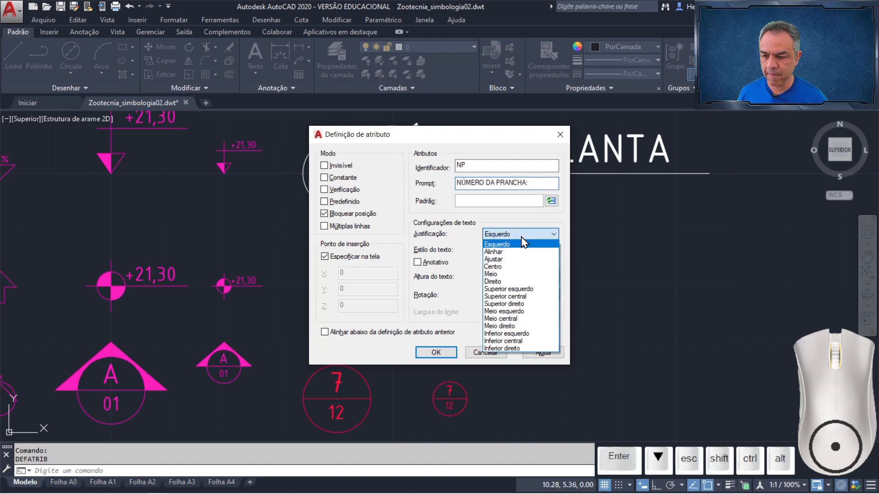
left_click(517, 312)
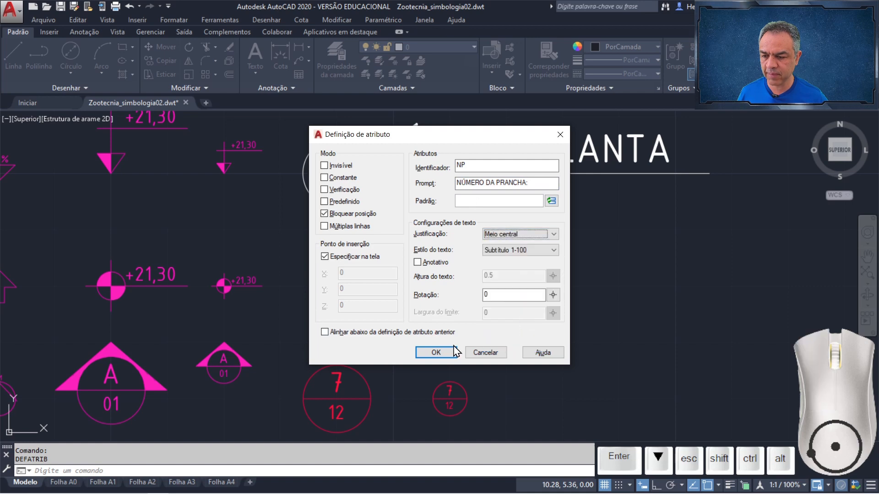
left_click(437, 352)
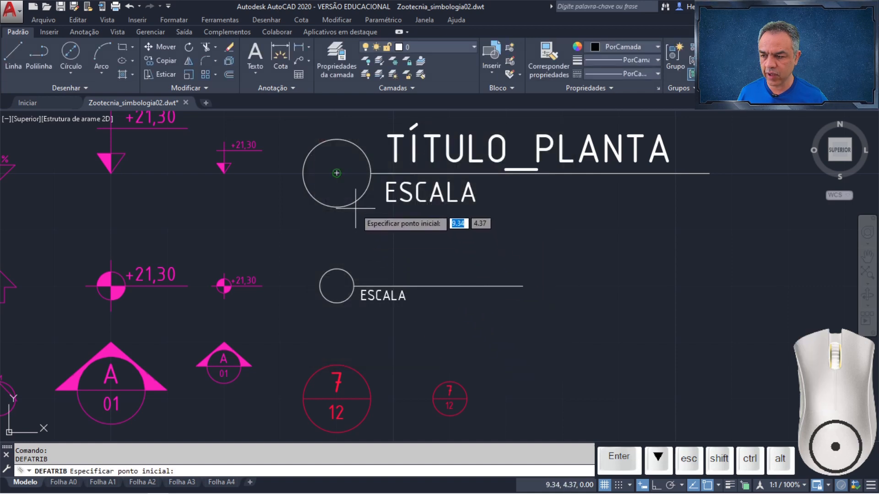
left_click(336, 174)
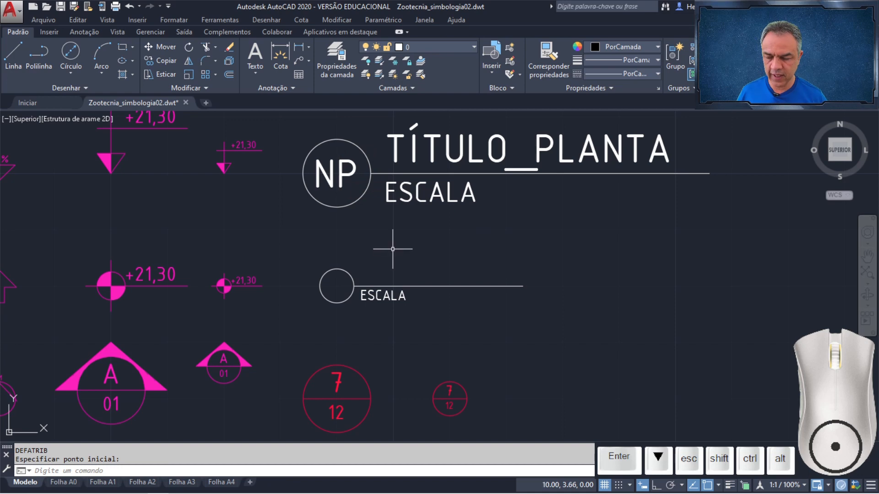
Step: Define a TÍTULO_PLANTA attribute with prompt "TÍTULO DA PLANTA (Ajustar linha horizontal):", "Inferior esquerdo" justification and text style "Subtítulo 1-50"
key("Return")
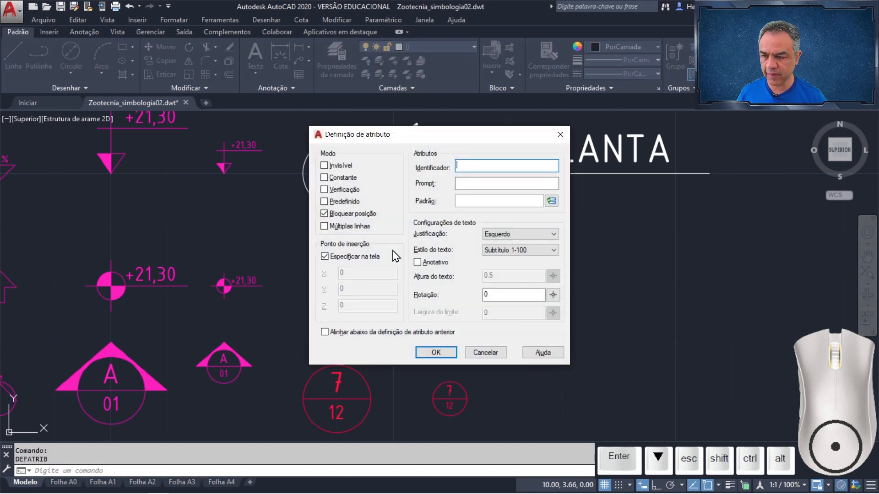
type("TÍTULO_")
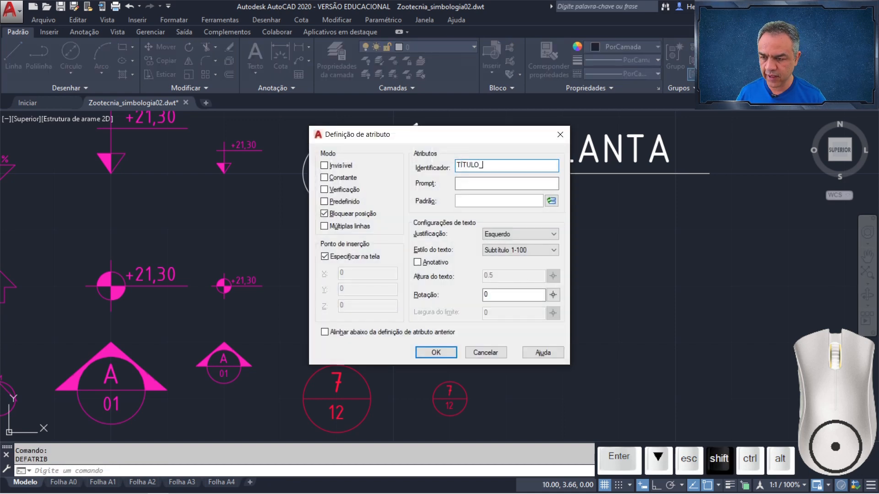
type("PLANTA")
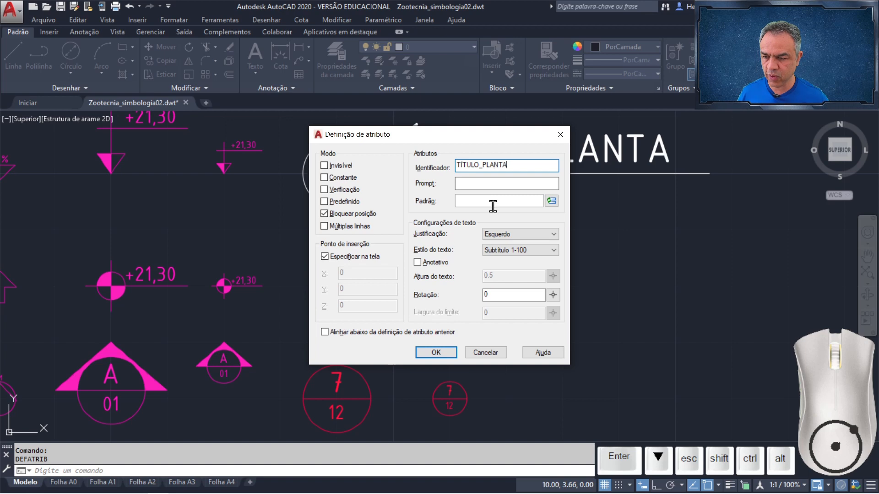
left_click(498, 183)
type("TÍTULO DA PLANTA (Ajustar linha horizontal):")
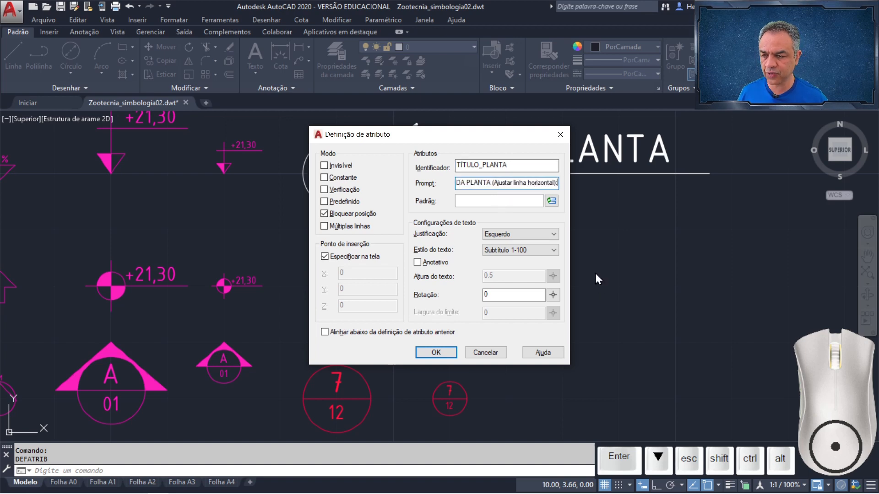
left_click(553, 235)
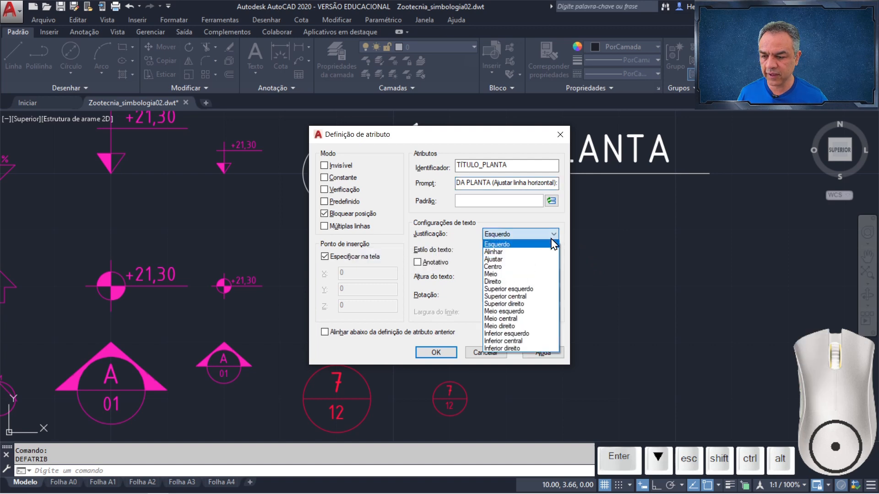
left_click(533, 334)
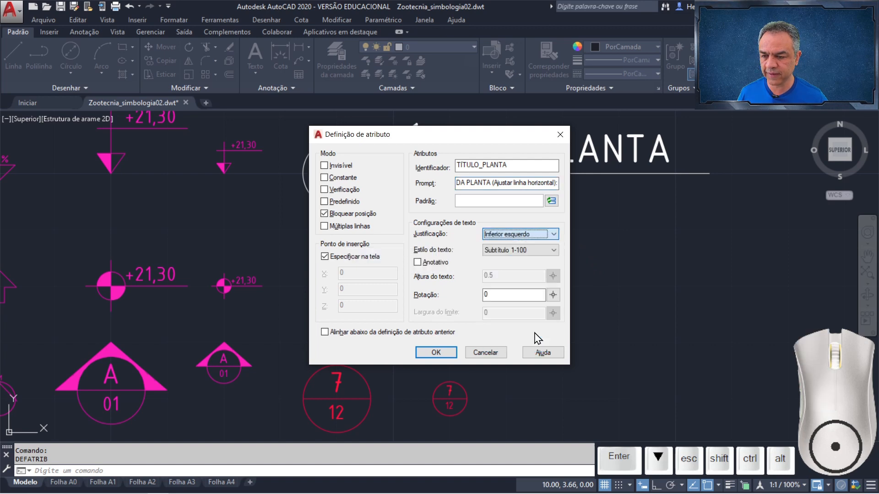
left_click(526, 250)
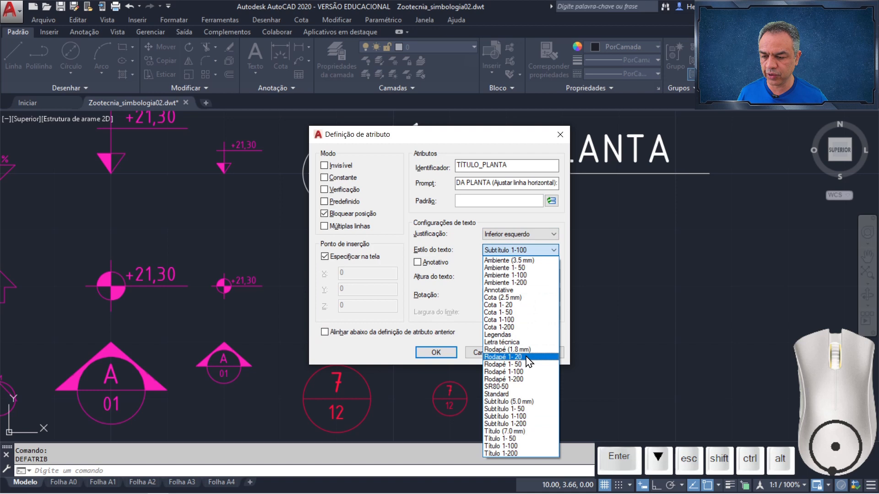
left_click(527, 408)
left_click(453, 356)
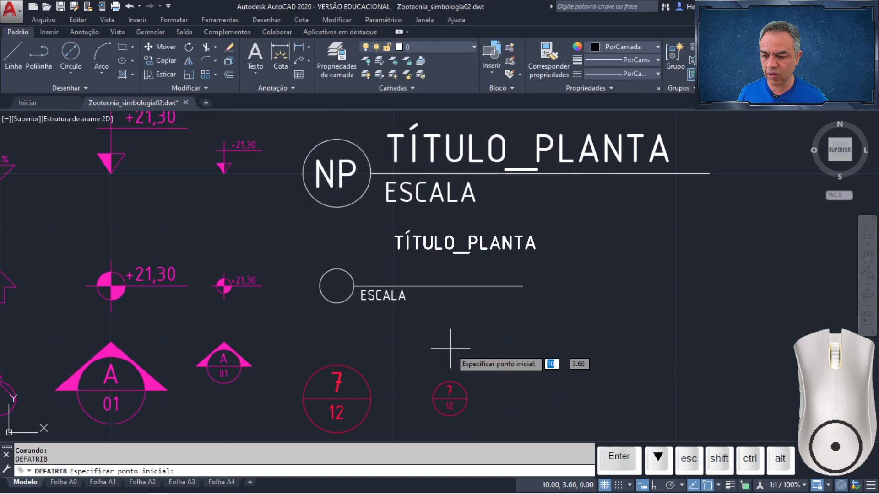
Step: Place the small TÍTULO_PLANTA attribute at offset @0.125<0 from the point where the small circle meets its horizontal line
type("D")
key("Return")
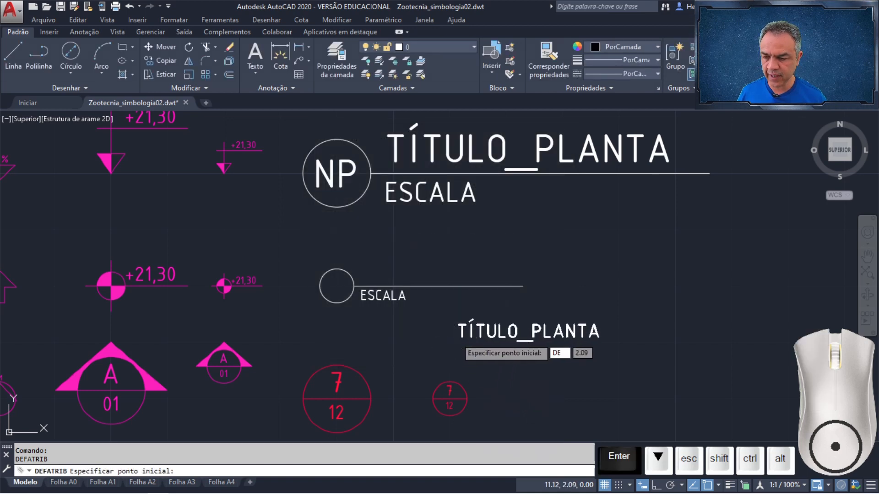
left_click(354, 286)
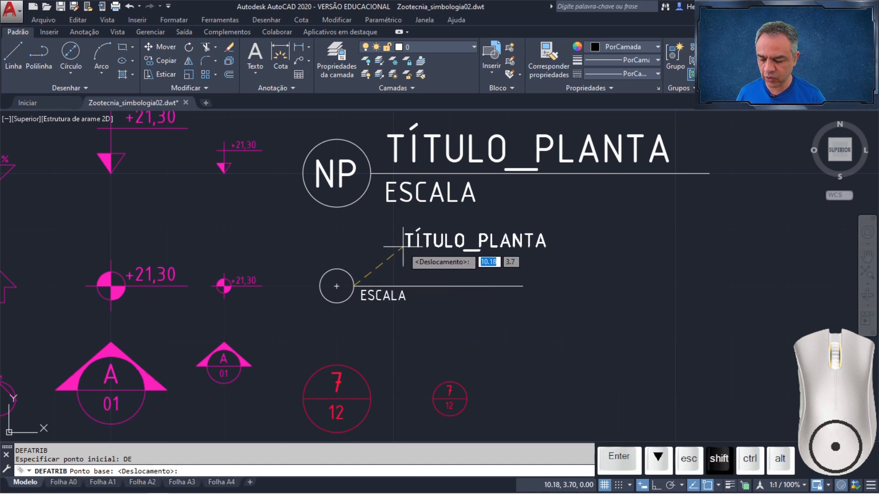
type("@")
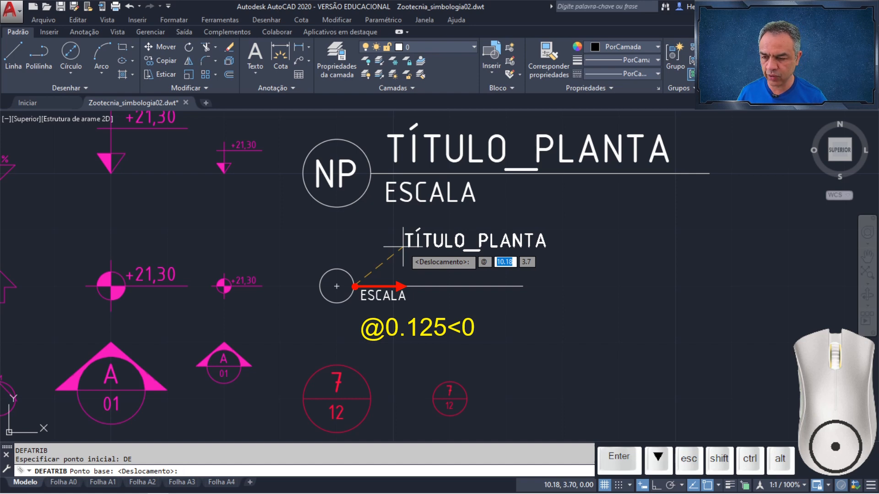
type("0.12")
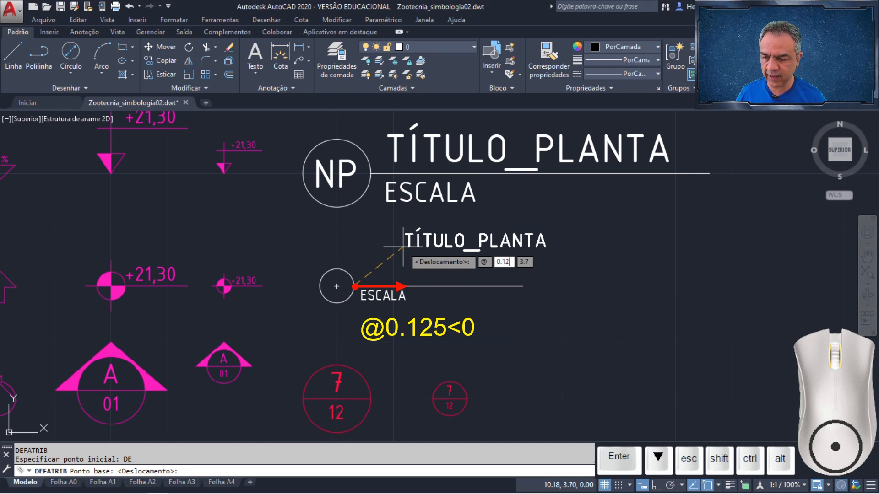
type("5<")
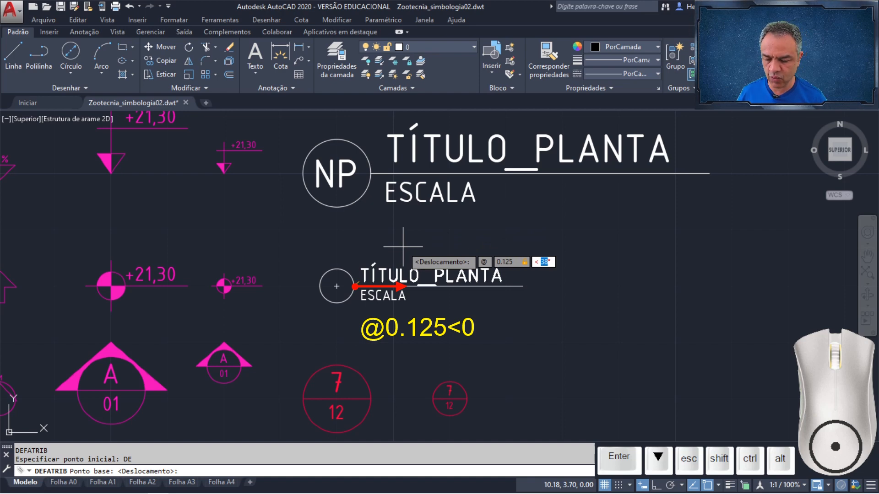
type("0")
key("Return")
Step: Define another NP attribute with prompt "NÚMERO DA PRANCHA:" and "Meio central" justification, placed at the small circle's center
key("Return")
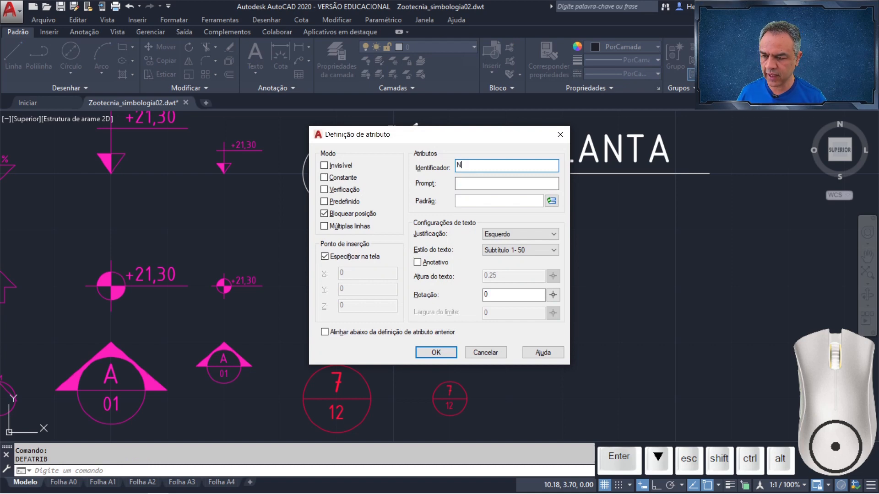
type("NP")
key("Tab")
type("NÚ")
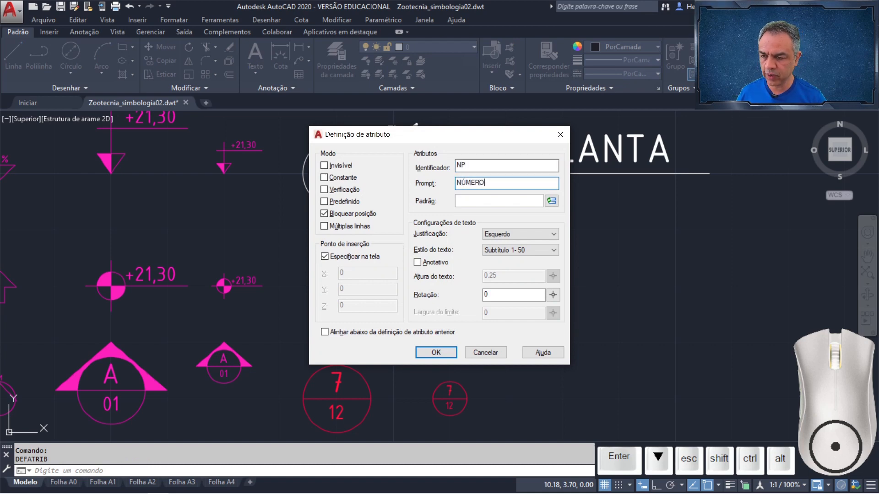
type("MERO DA PRANCHA:")
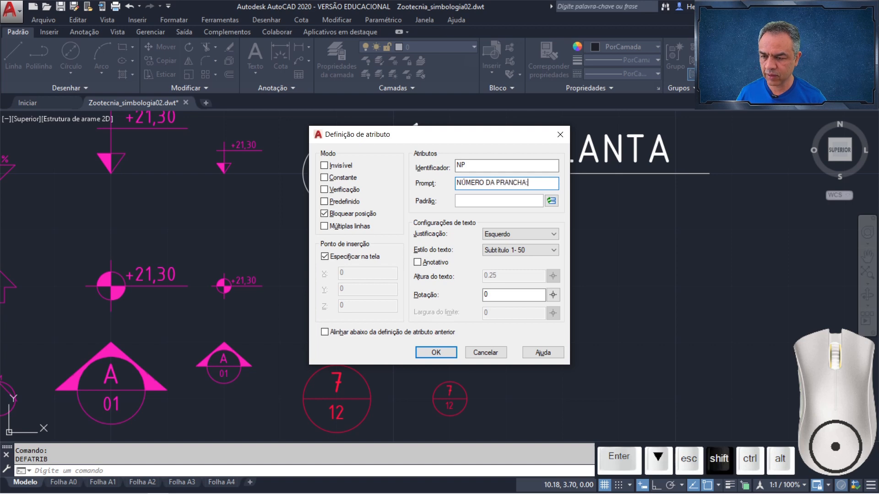
left_click(506, 235)
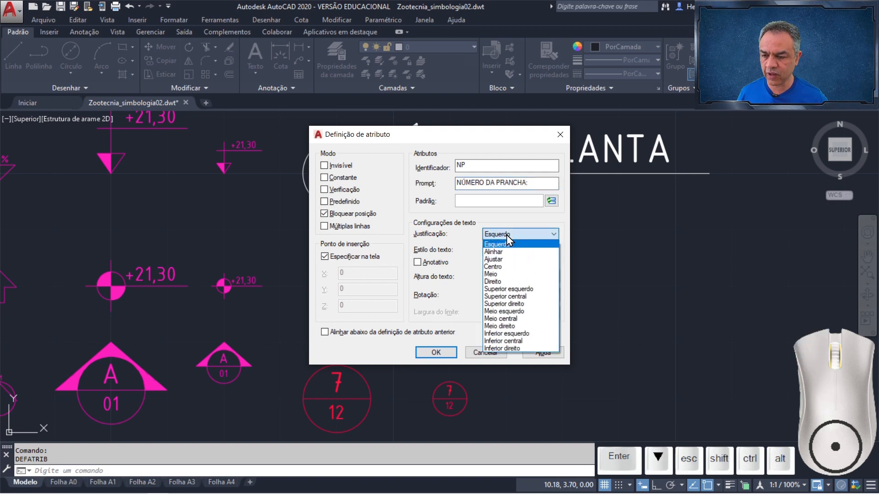
left_click(530, 318)
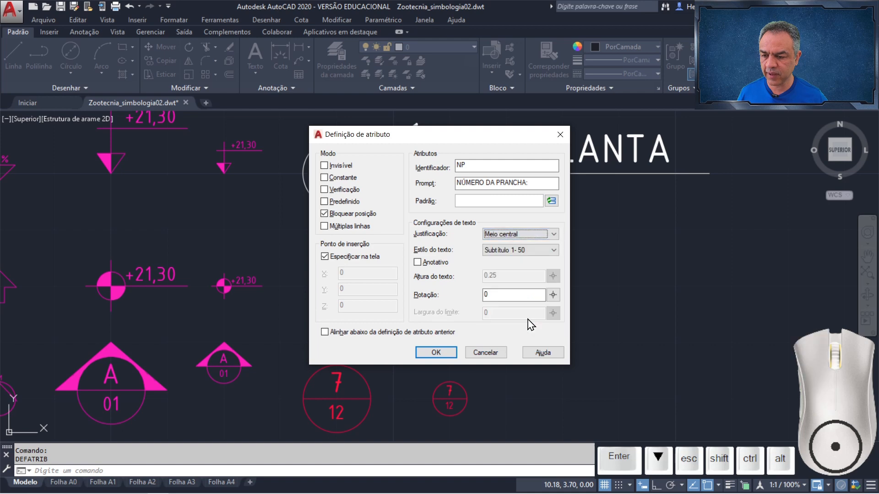
left_click(435, 352)
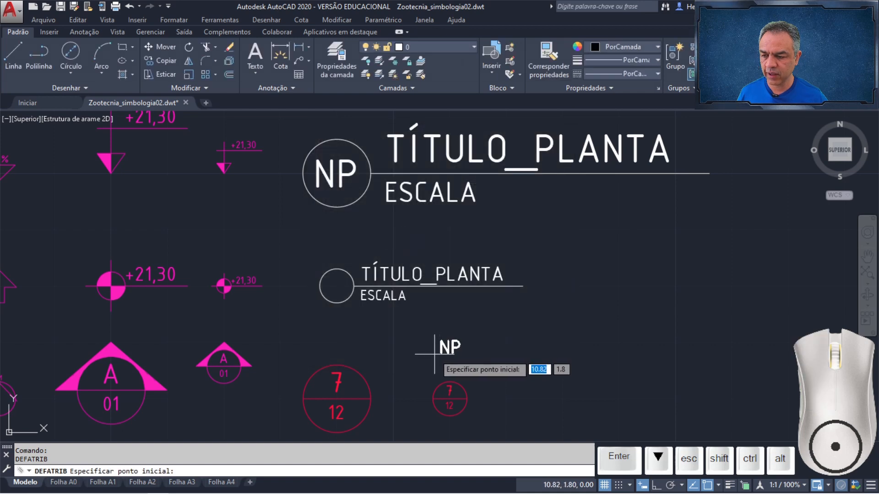
left_click(336, 286)
Step: Define block "Legenda Planta 1-100" from the large title symbol, based at the circle's left quadrant, describing drawing-title numbering, horizontal line adjustment and uppercase letters
left_click(691, 123)
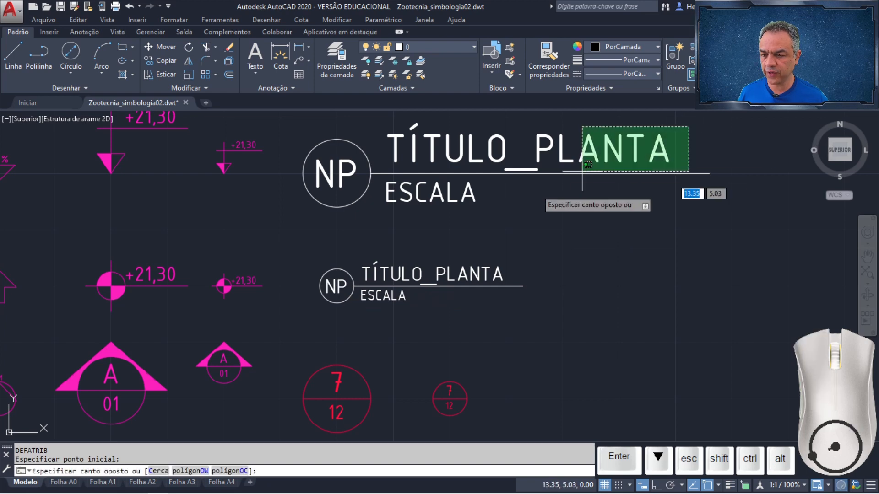
left_click(274, 223)
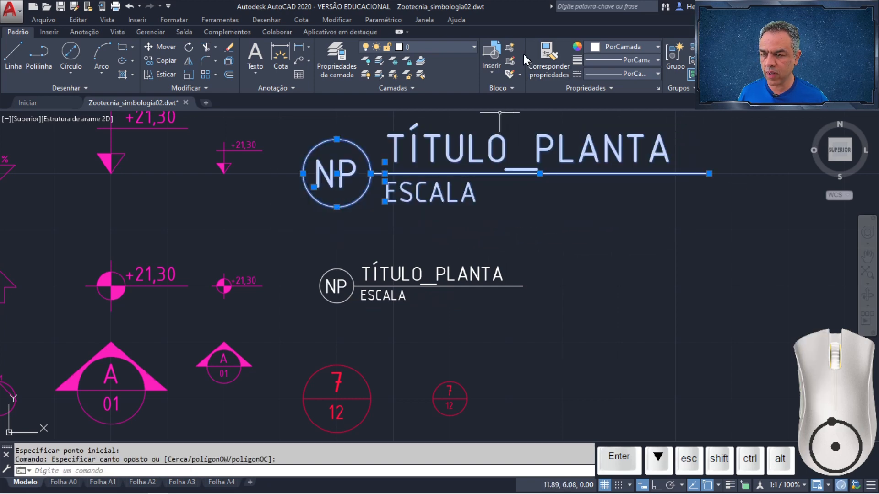
left_click(510, 48)
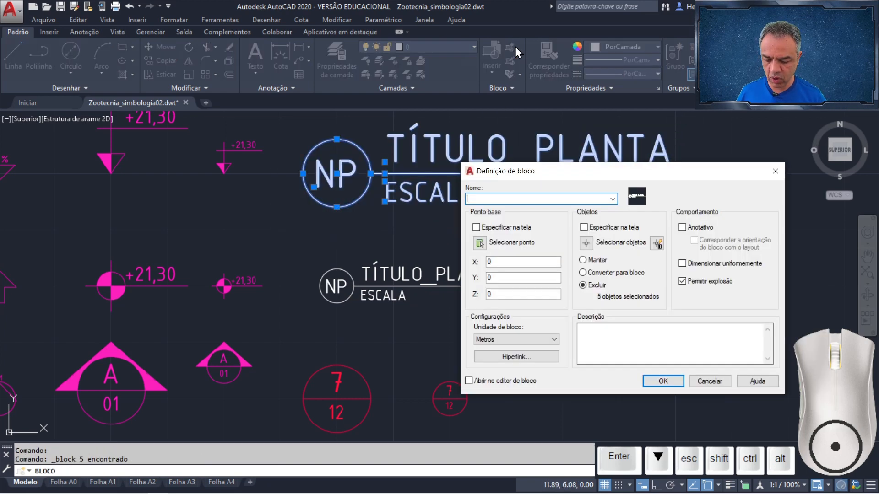
type("Legenda Planta 1-100")
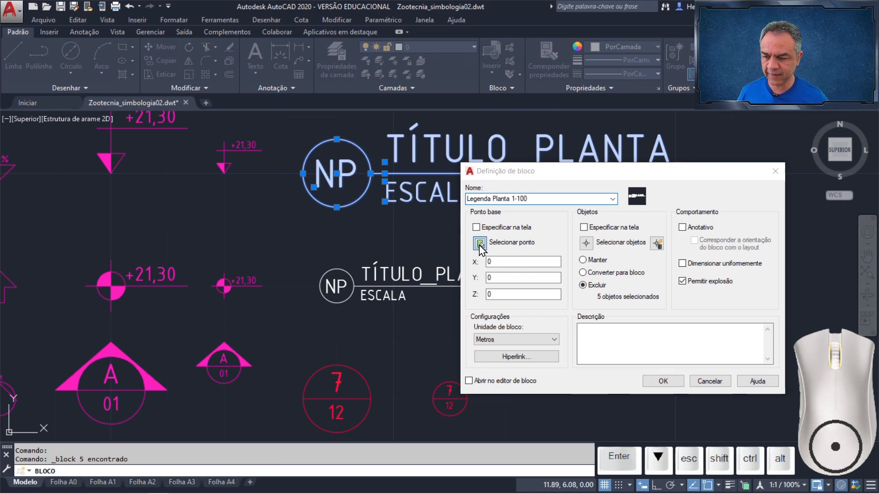
left_click(479, 242)
right_click(376, 234, "shift")
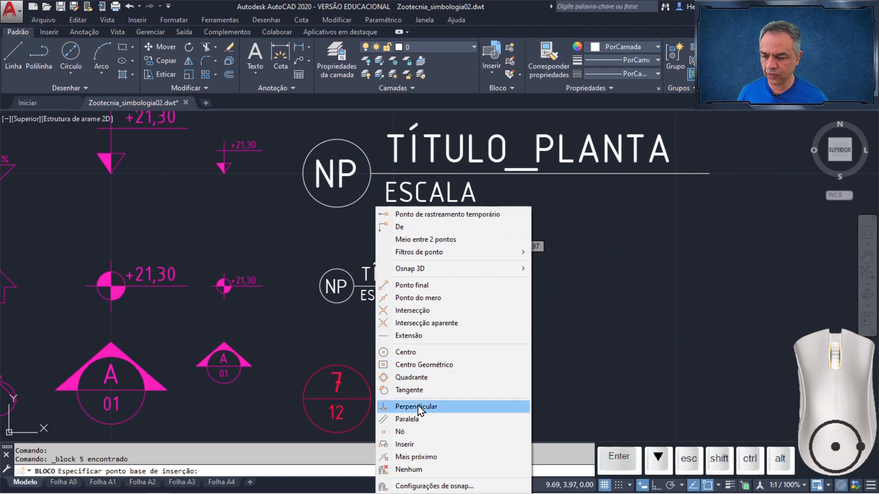
left_click(412, 379)
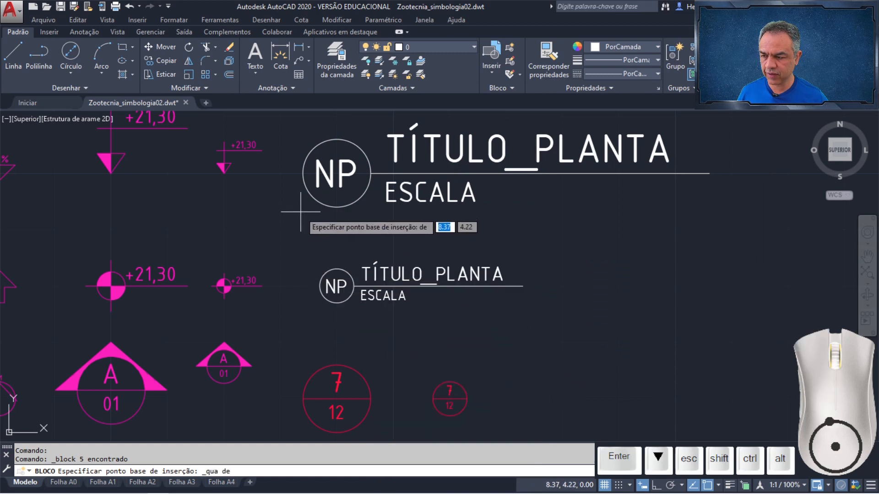
left_click(303, 173)
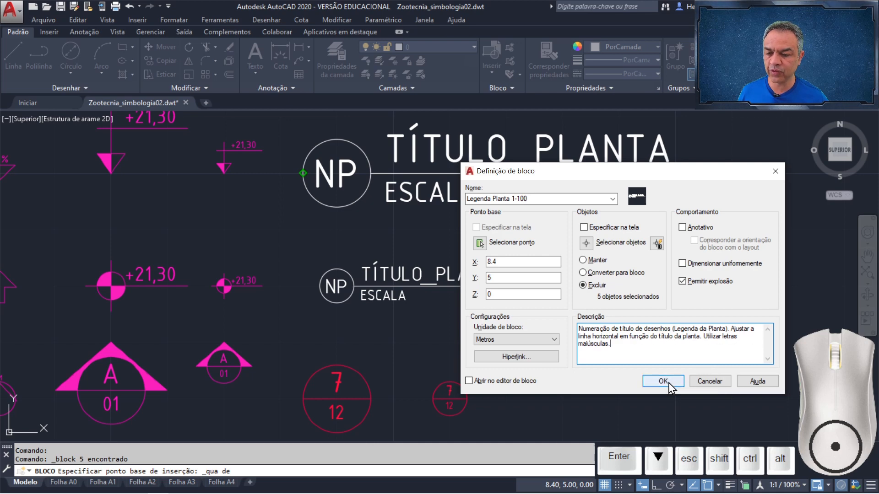
left_click(669, 384)
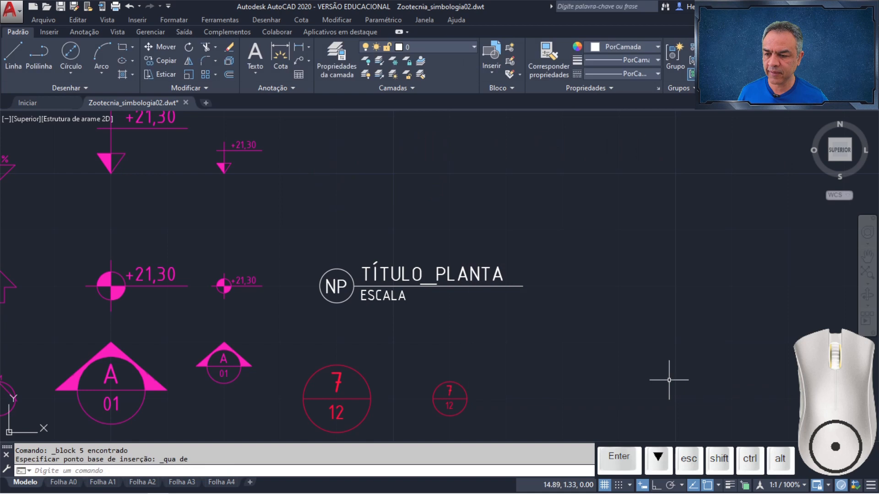
Step: Define block "Legenda Planta 1- 50" from the small title symbol, based at its circle's left quadrant, with the same description as the 1-100 block
left_click(571, 220)
left_click(299, 303)
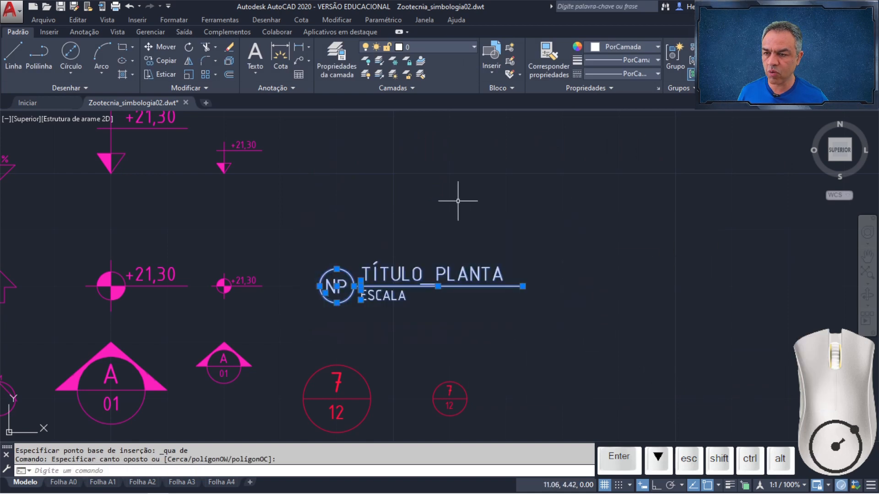
left_click(510, 44)
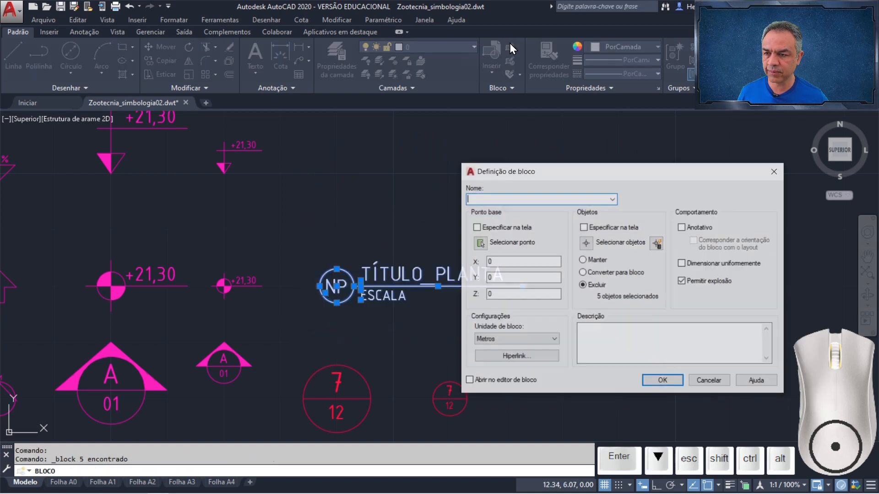
type("Legenda Planta 1- 50")
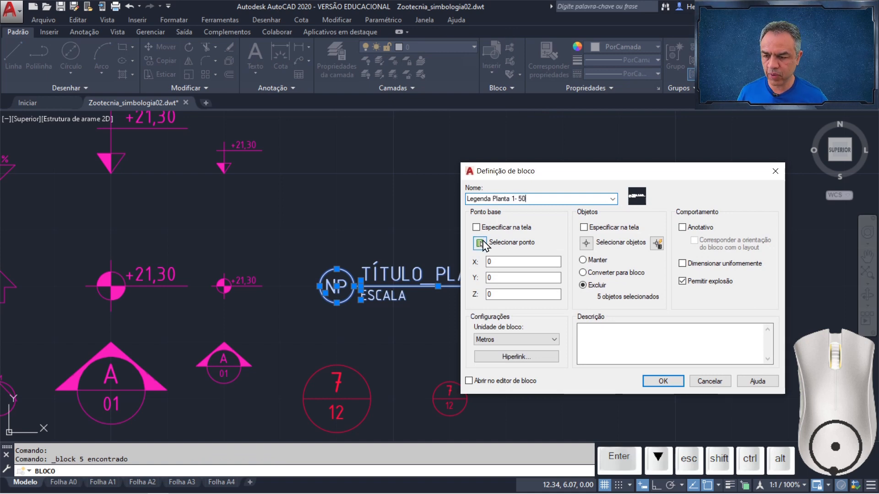
left_click(479, 243)
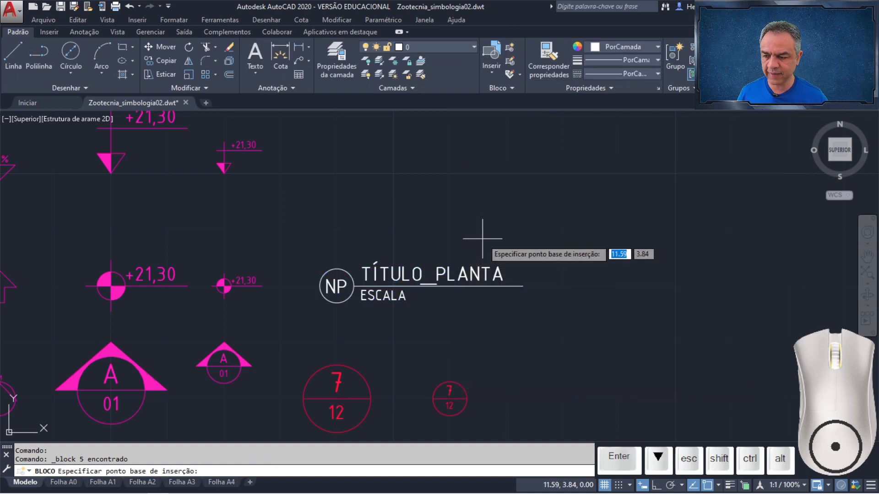
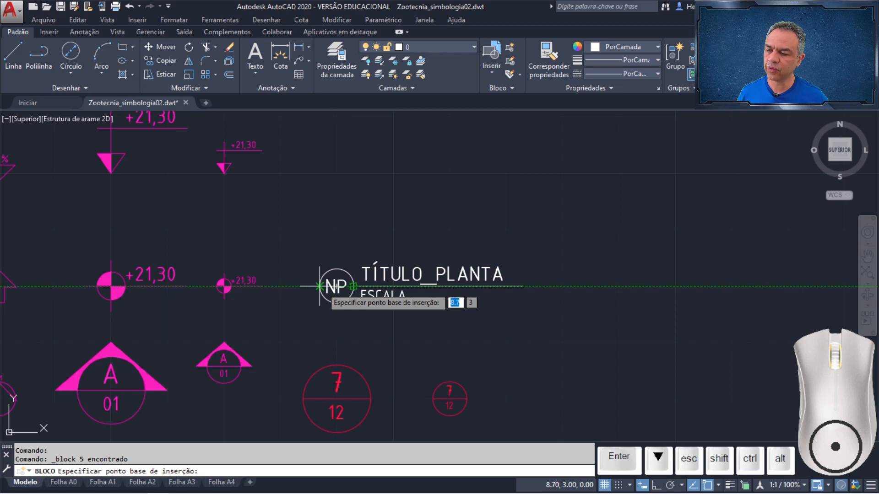
left_click(318, 286)
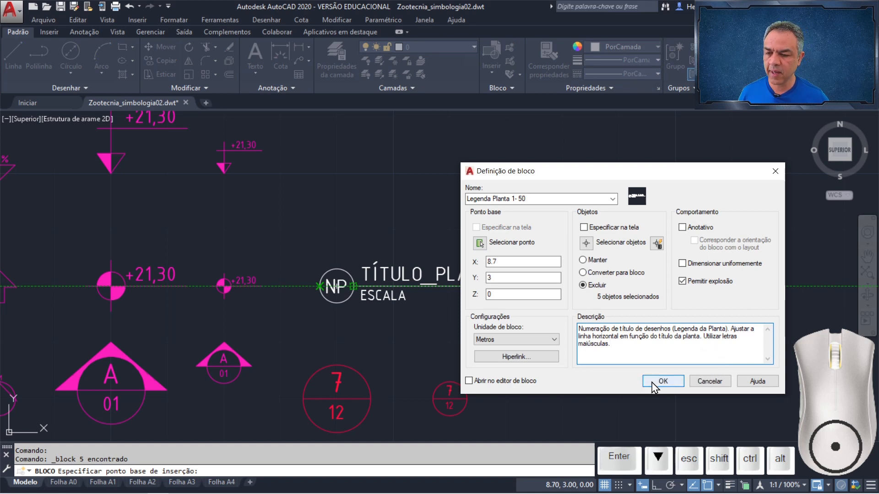
left_click(654, 383)
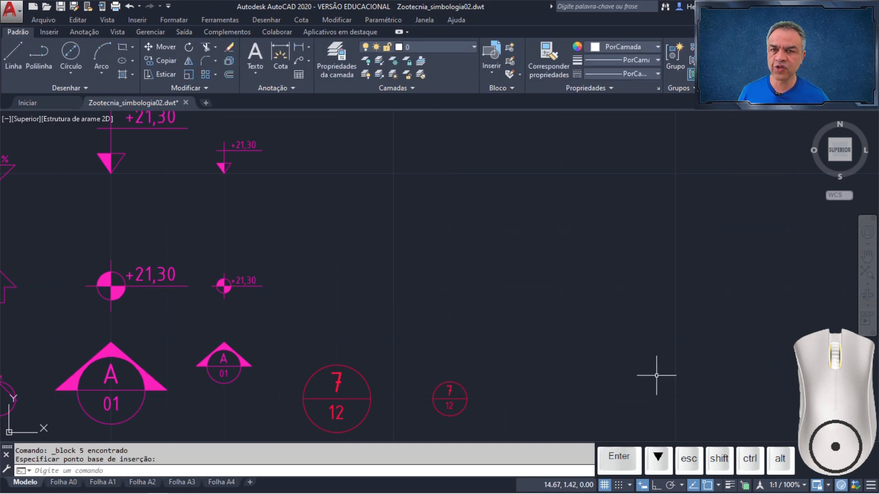
Step: Purge the unused blocks "Legenda da Planta 1-100" and "Legenda da Planta 1-50" from the drawing
left_click(45, 22)
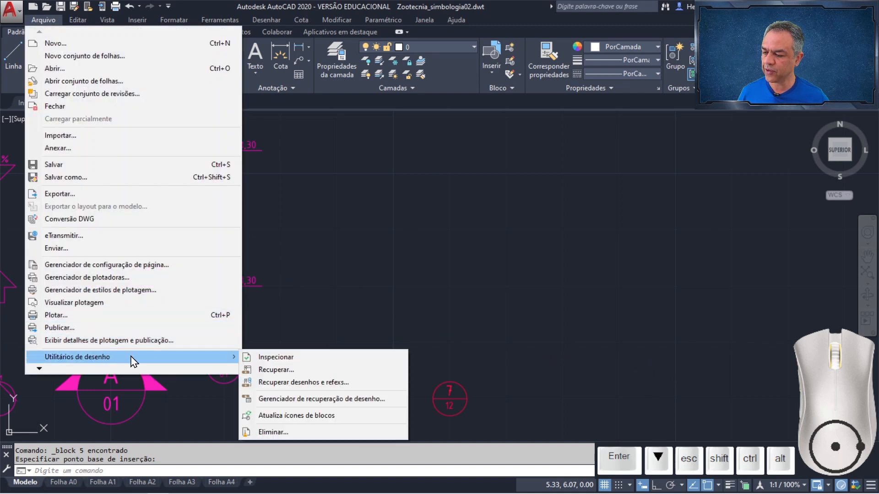
mouse_move(226, 356)
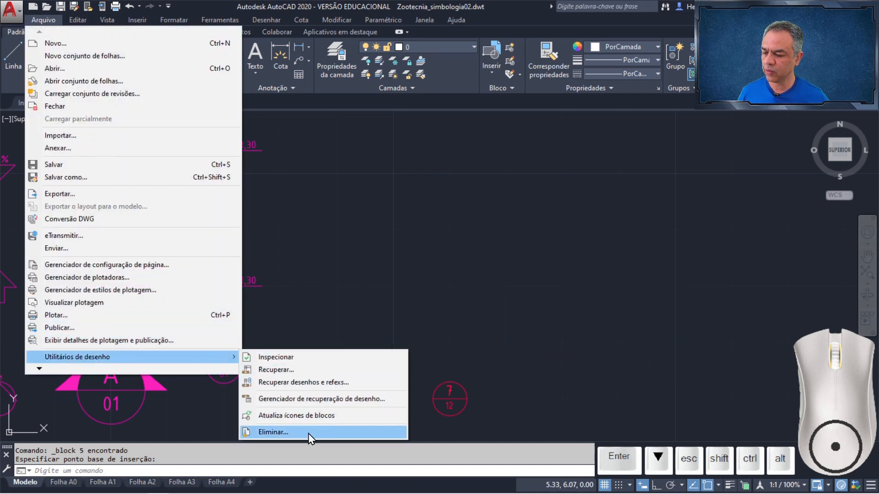
left_click(307, 433)
left_click_drag(508, 158, 510, 198)
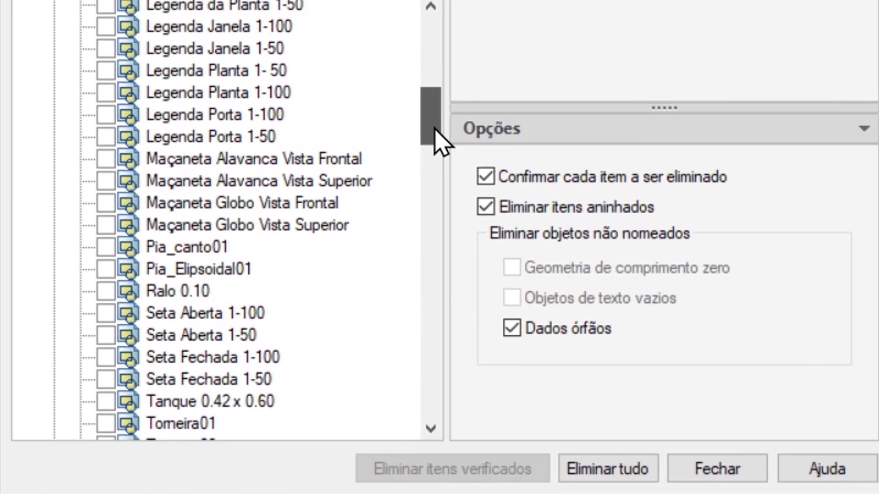
left_click(374, 151)
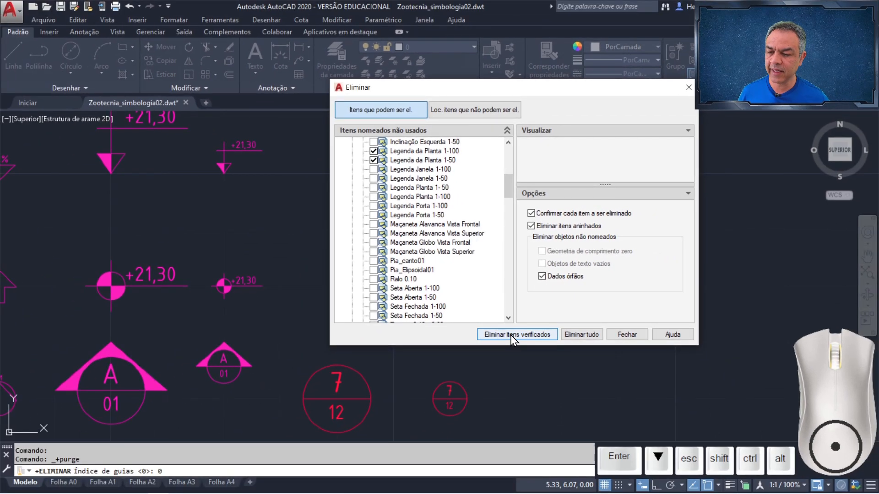
left_click(459, 425)
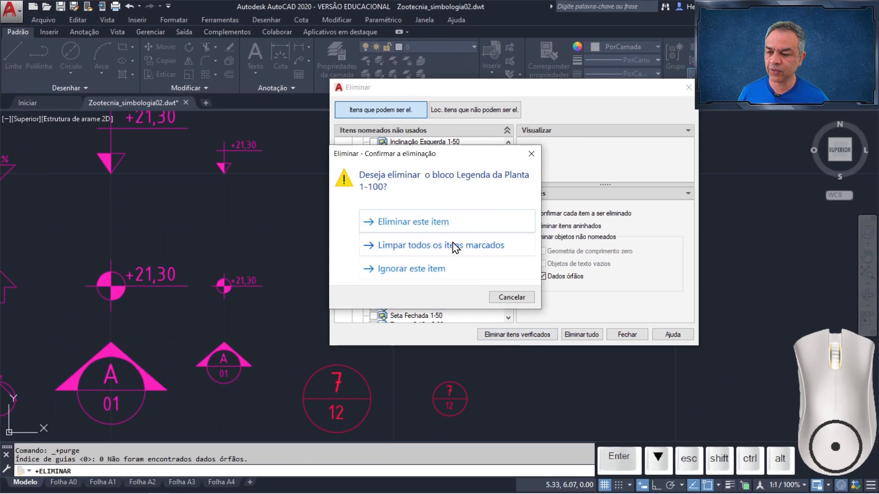
left_click(455, 245)
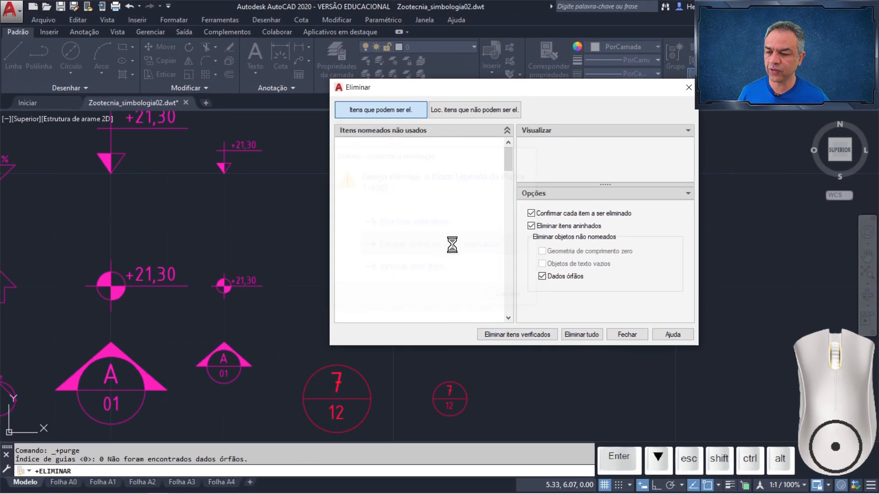
left_click(622, 335)
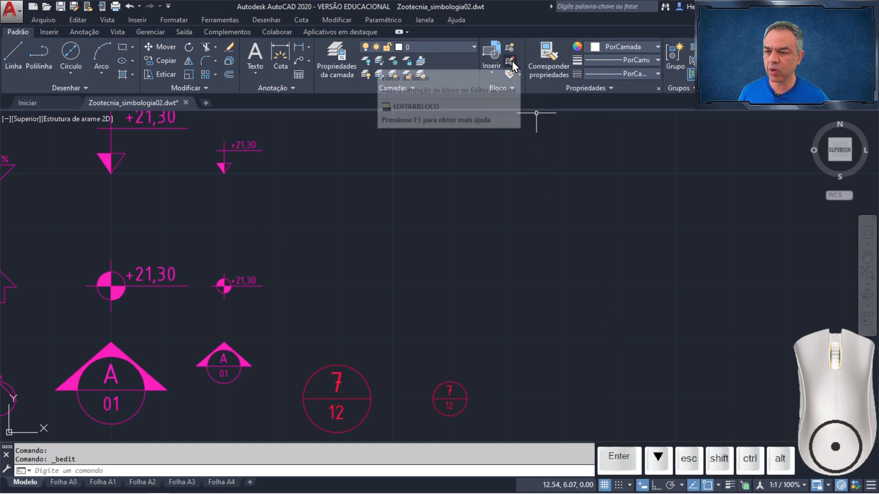
Step: Open the "Legenda Planta 1-100" block definition in the Block Editor
left_click(511, 62)
left_click_drag(400, 187, 402, 227)
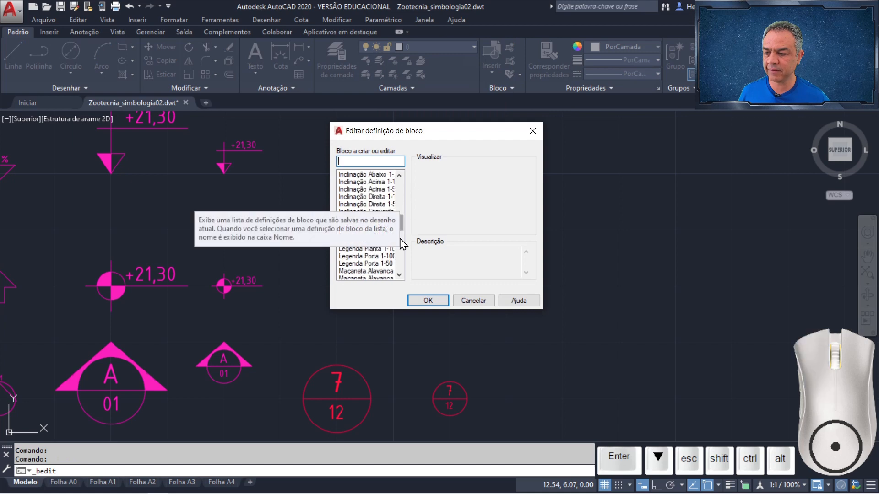
left_click(366, 248)
left_click(428, 300)
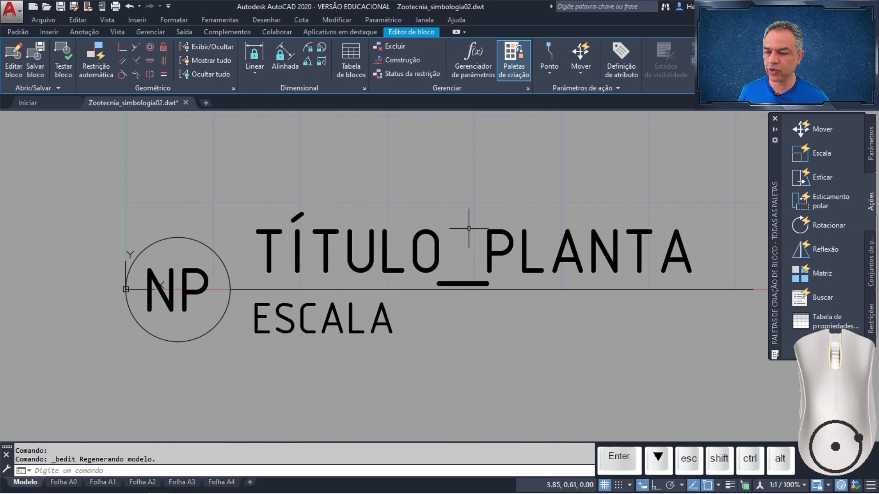
Step: Add a linear parameter from the circle's junction with the horizontal line to the line's far end, with its label below ESCALA
middle_click_drag(469, 227, 430, 214)
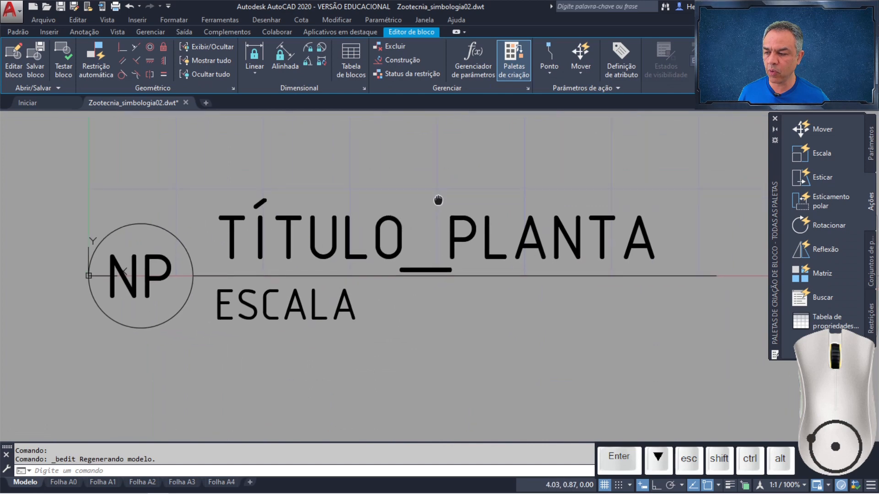
left_click(872, 153)
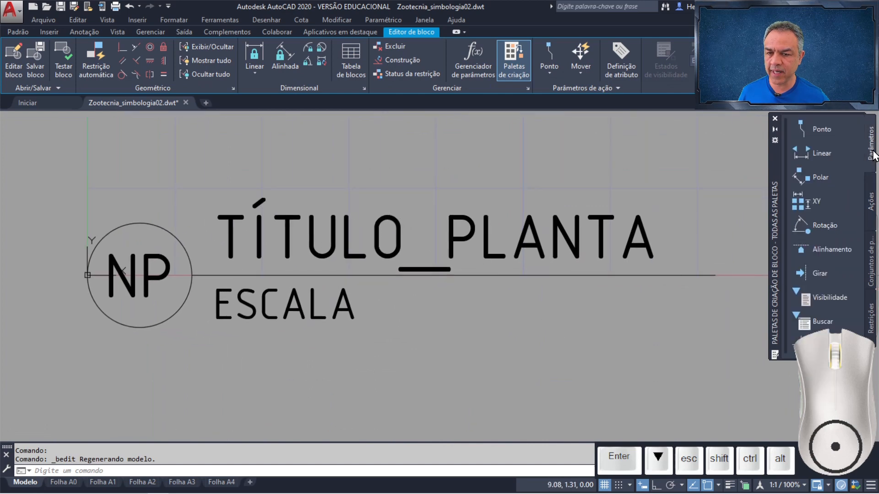
left_click(811, 149)
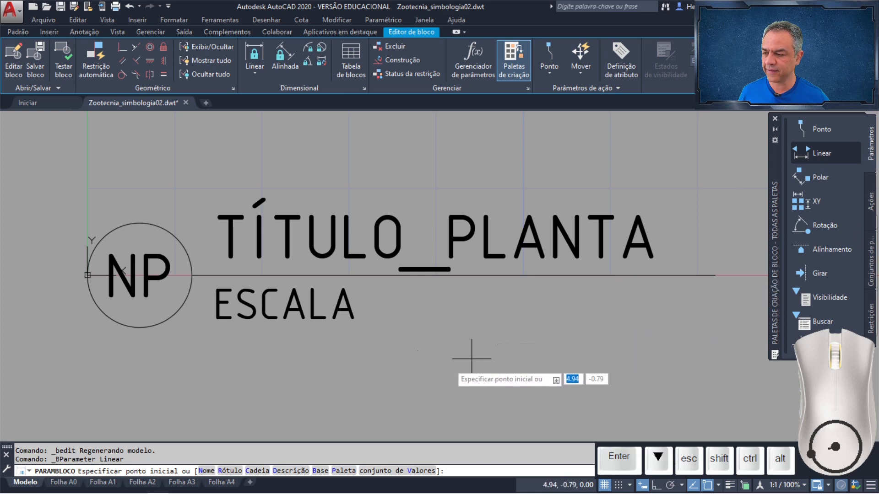
left_click(192, 275)
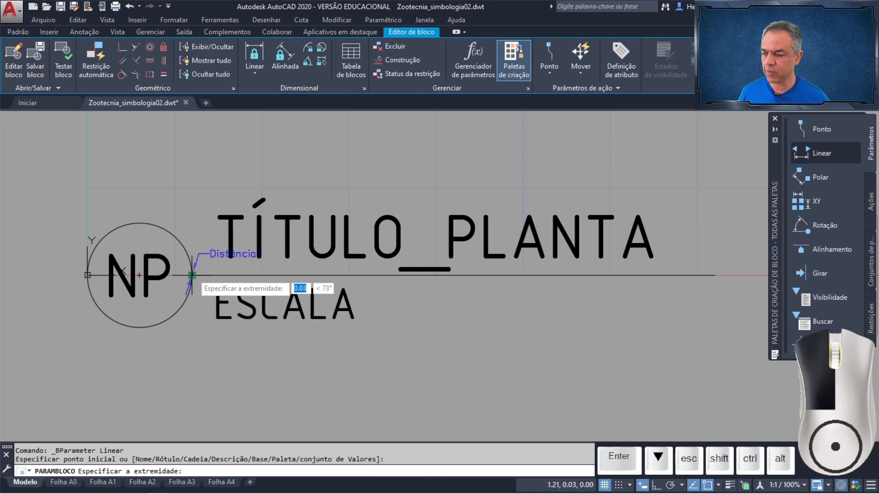
left_click(715, 275)
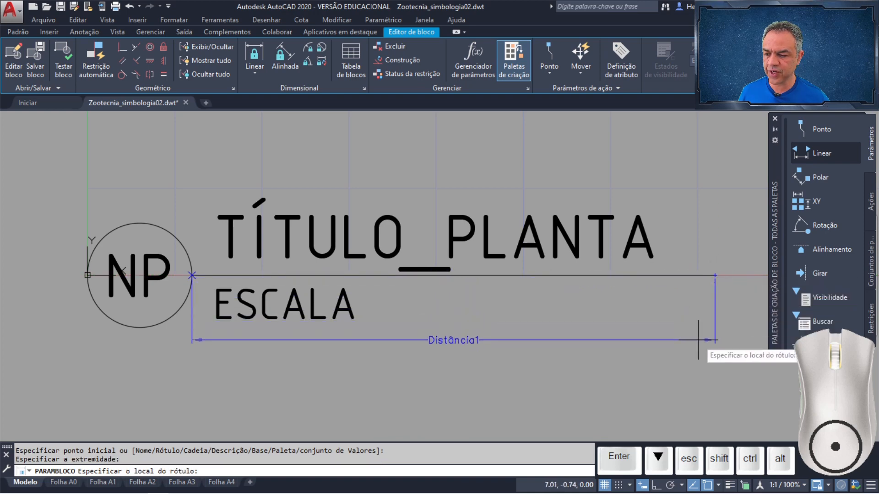
left_click(698, 340)
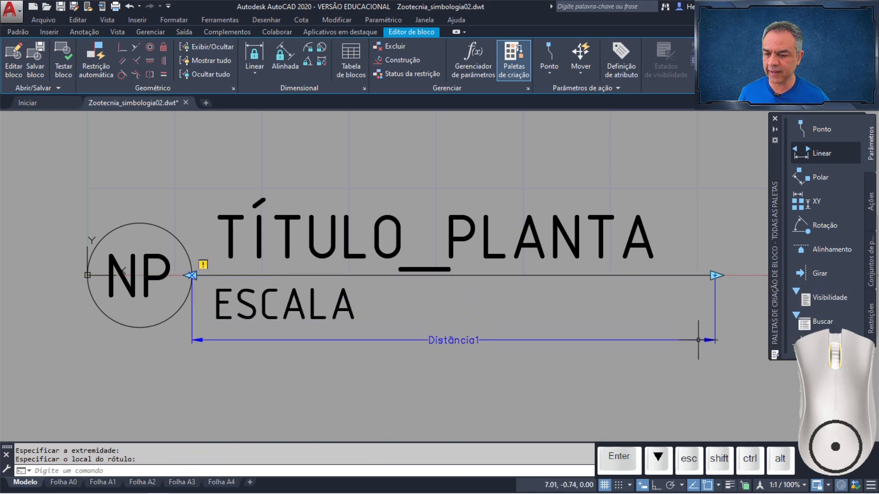
Step: Set the linear parameter's number of grips (Número de alças) to 1
left_click(498, 340)
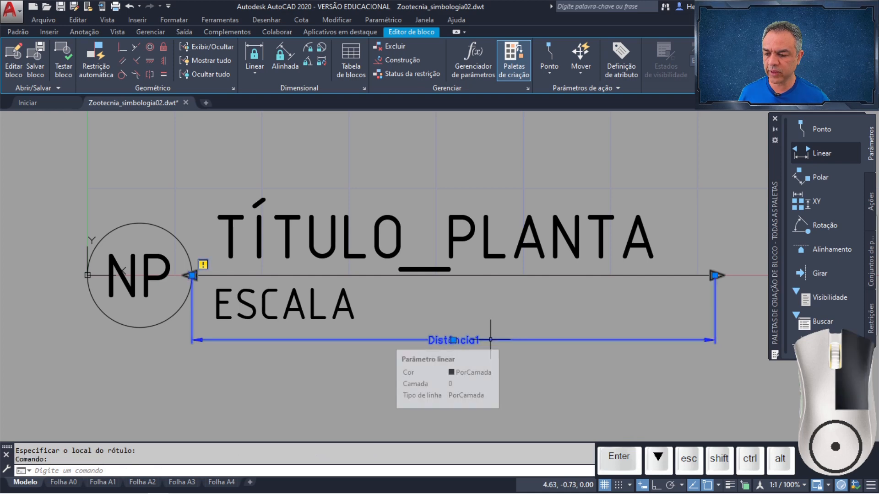
right_click(490, 340)
left_click(527, 319)
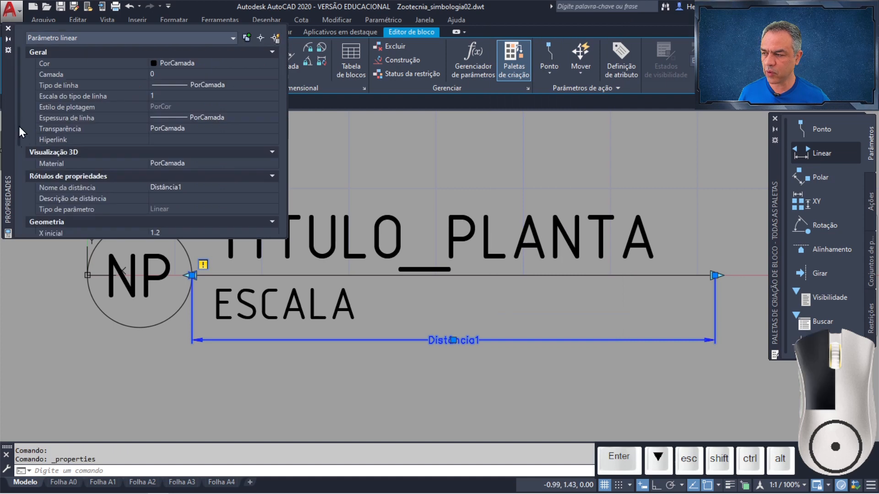
scroll(25, 183, "down", 3)
scroll(25, 183, "down", 3)
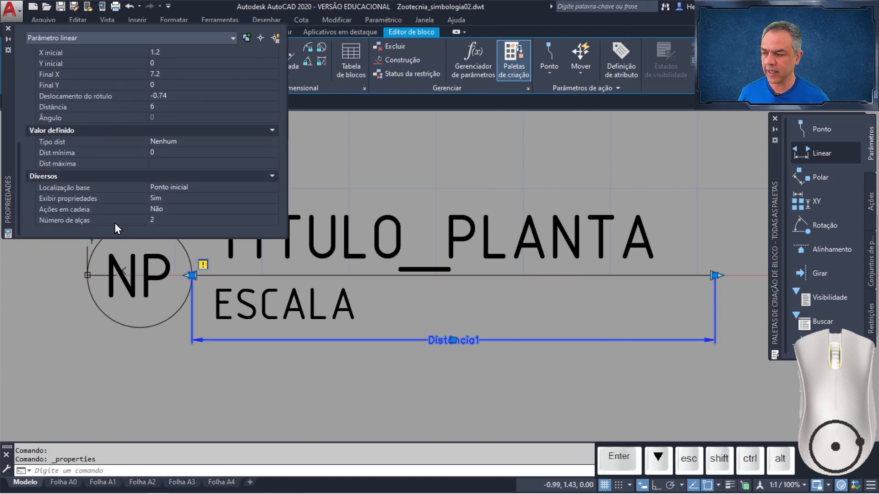
left_click(191, 220)
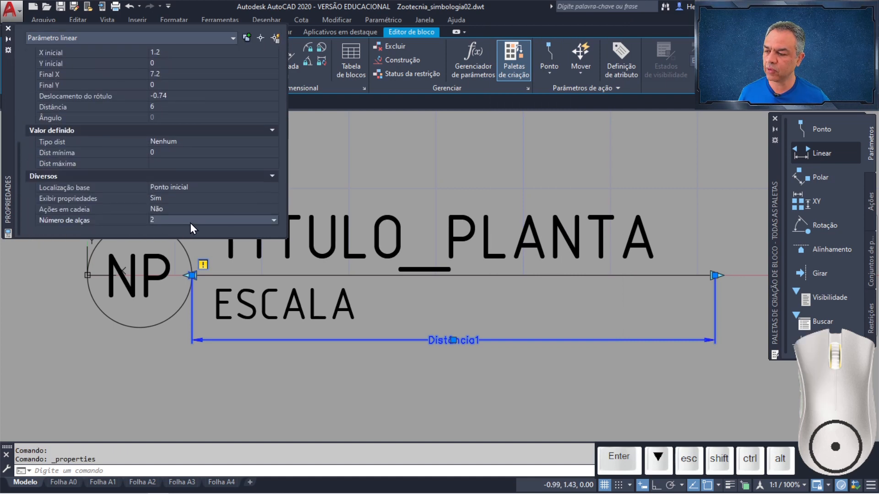
left_click(190, 223)
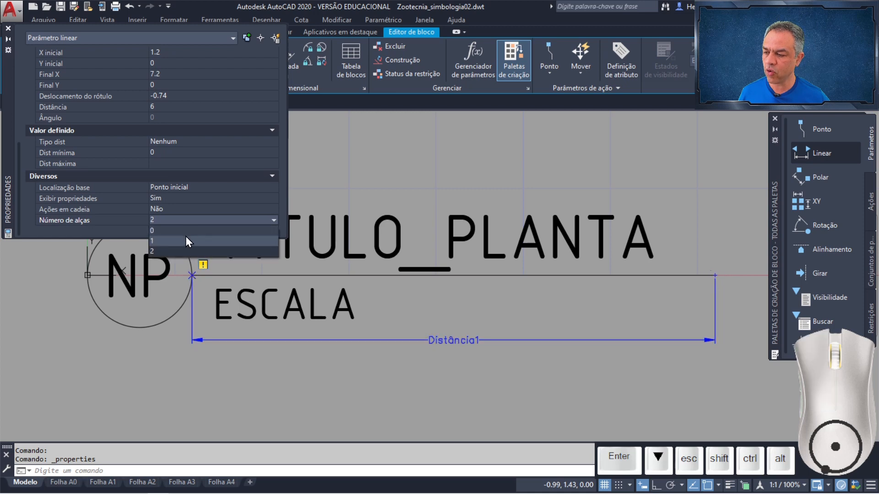
left_click(185, 241)
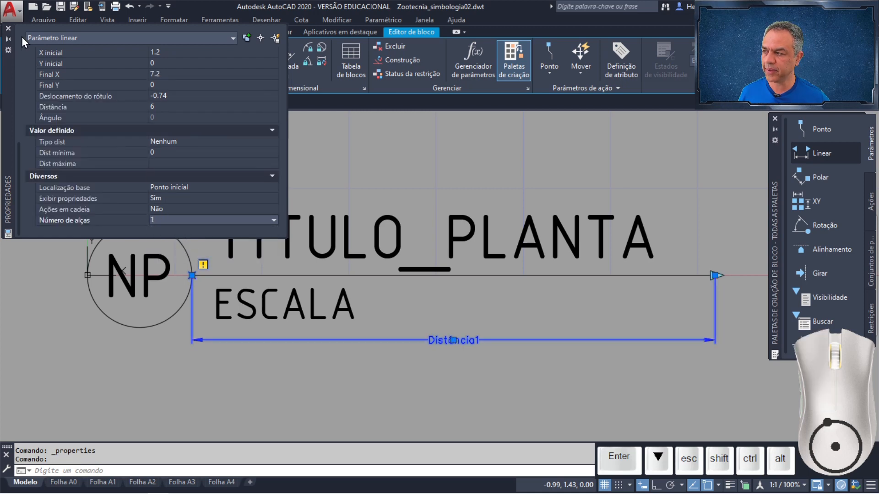
left_click(8, 29)
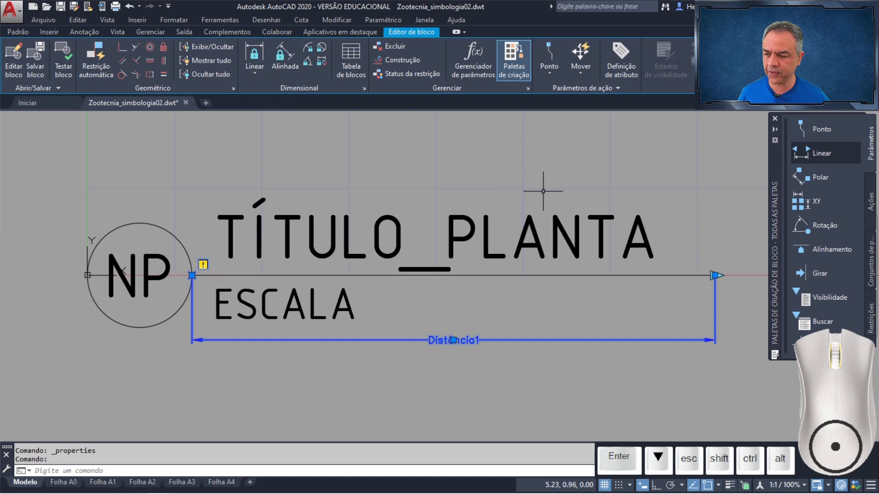
key("Escape")
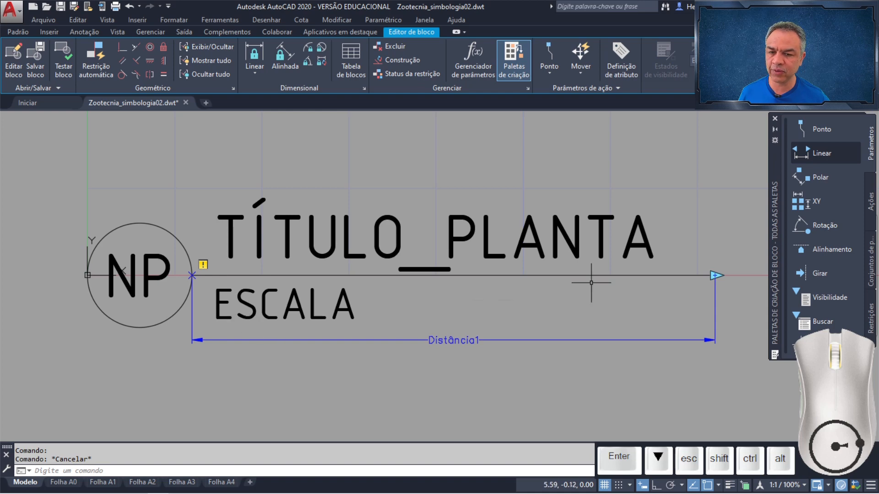
Step: Add a Stretch action to the linear parameter's far endpoint, framing the horizontal line's end and including the line in the stretched objects
left_click(871, 207)
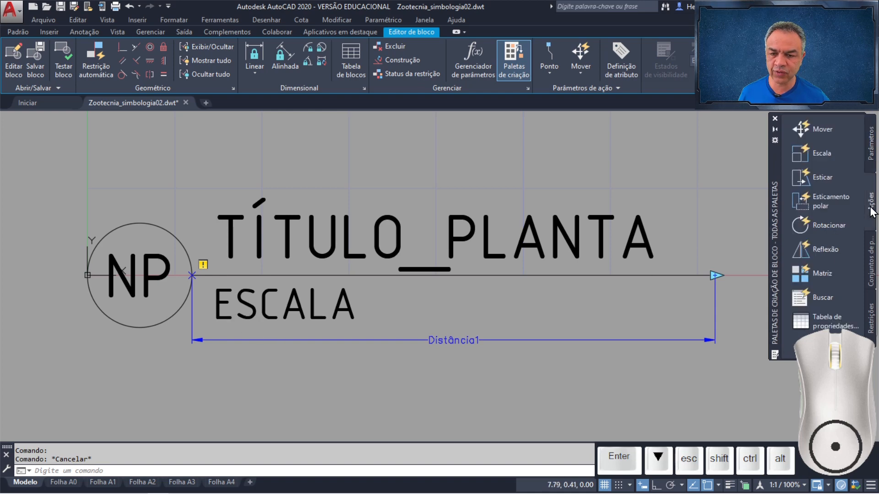
left_click(822, 178)
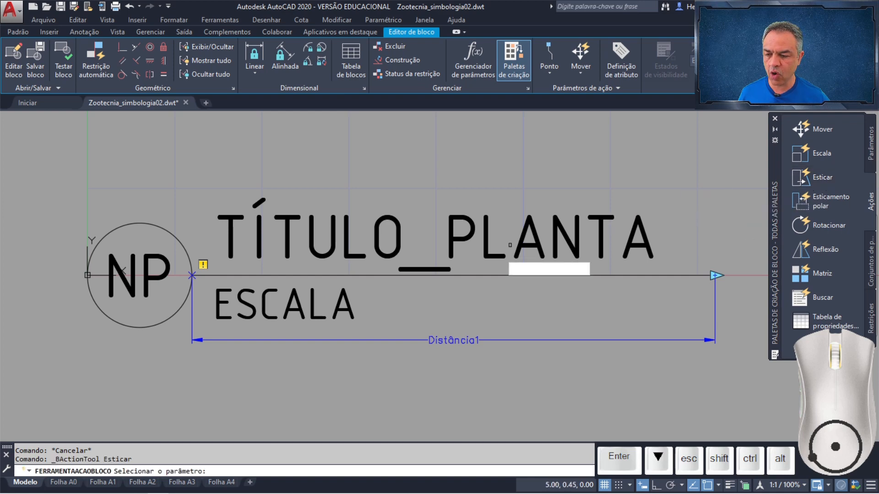
left_click(450, 340)
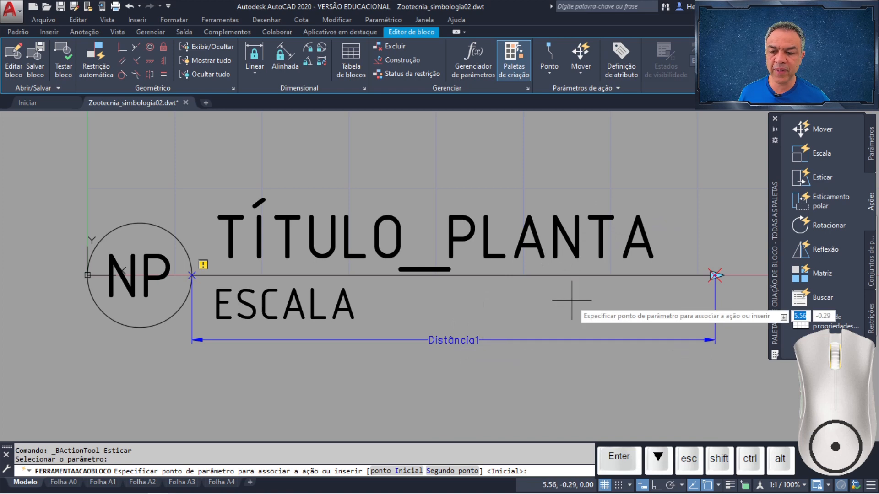
left_click(714, 275)
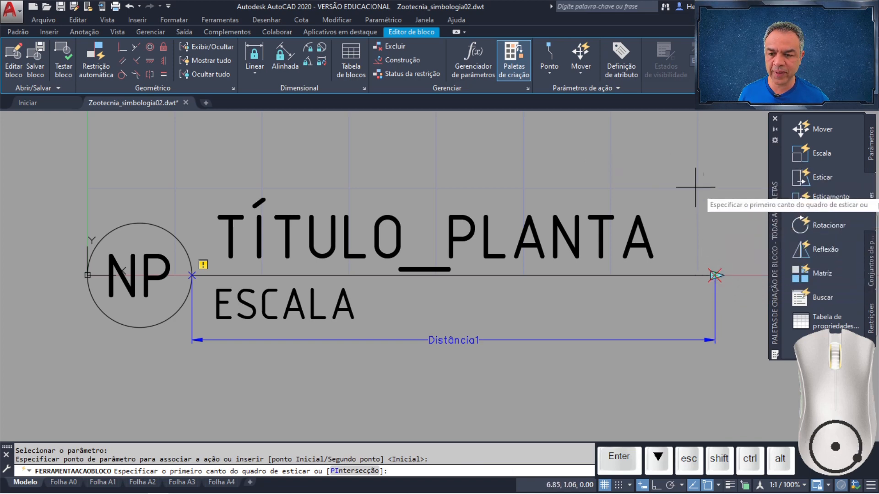
left_click(742, 225)
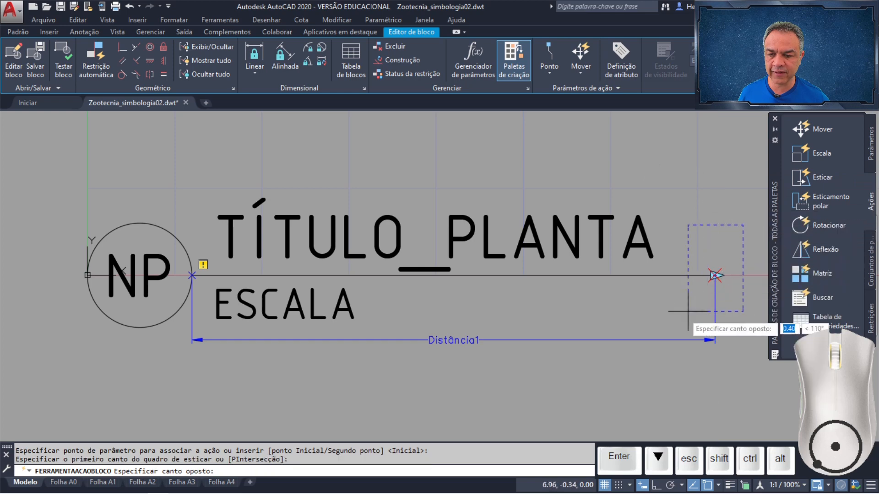
left_click(676, 322)
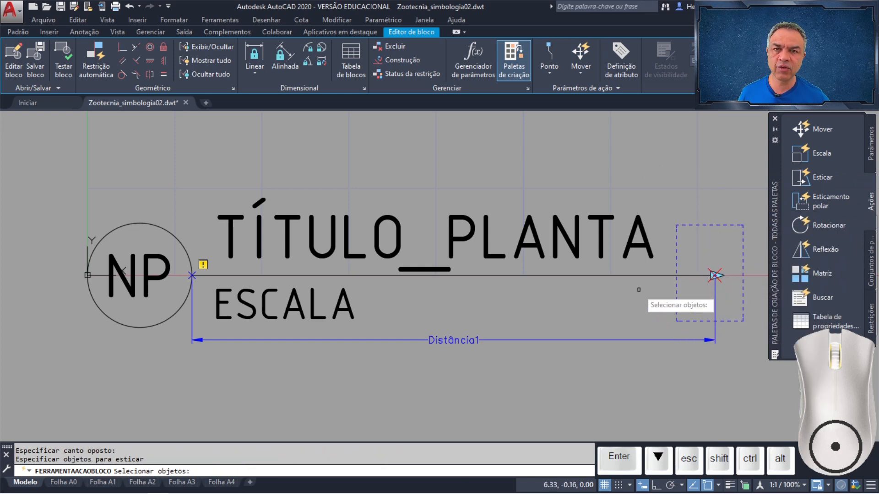
left_click(735, 246)
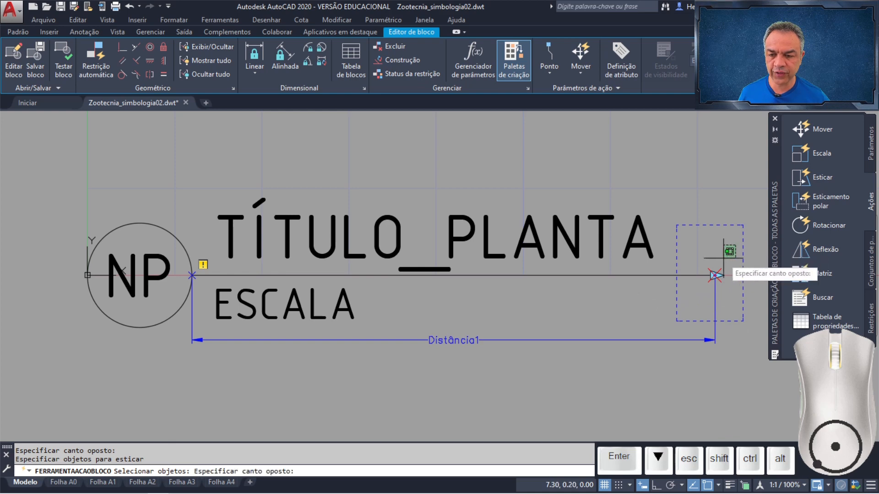
left_click(696, 300)
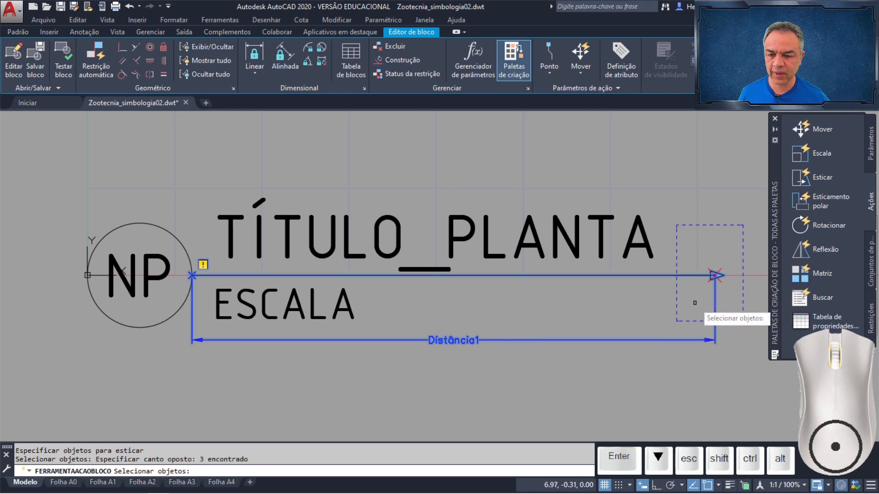
key("Return")
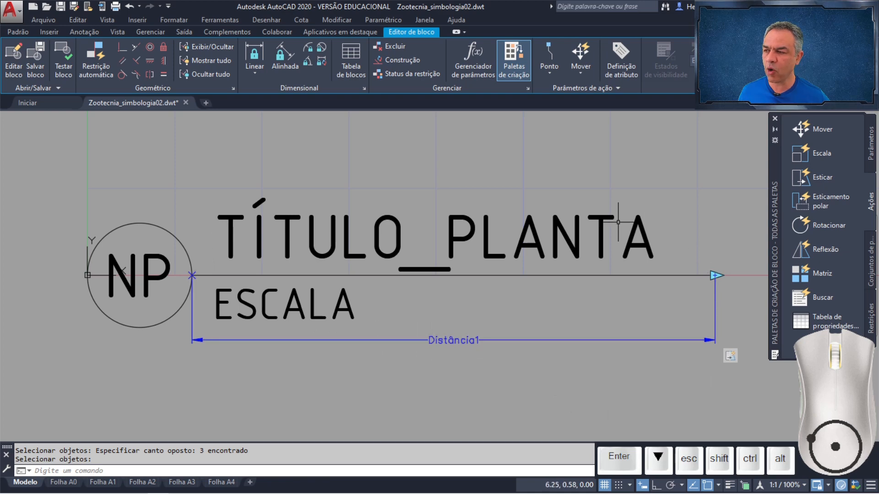
Step: Test the block by shortening its horizontal line from the far end, then lengthening it partway back
left_click(62, 69)
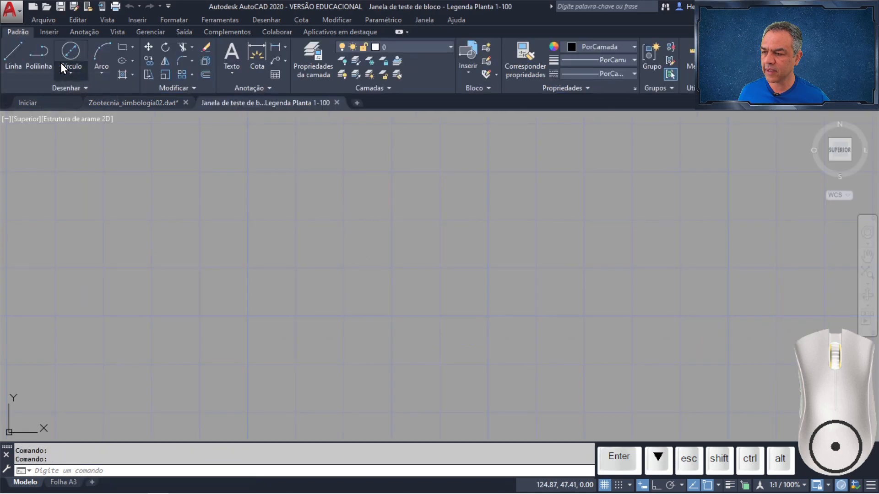
middle_click(306, 194)
middle_click(306, 194)
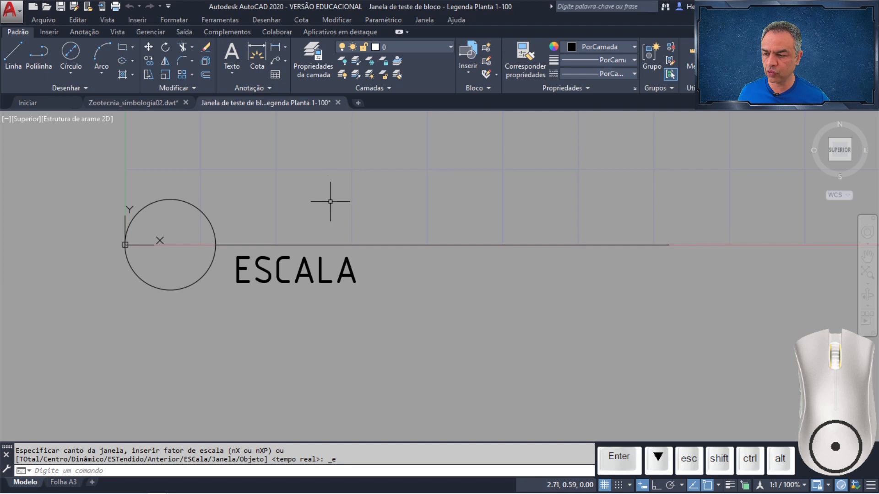
left_click(332, 245)
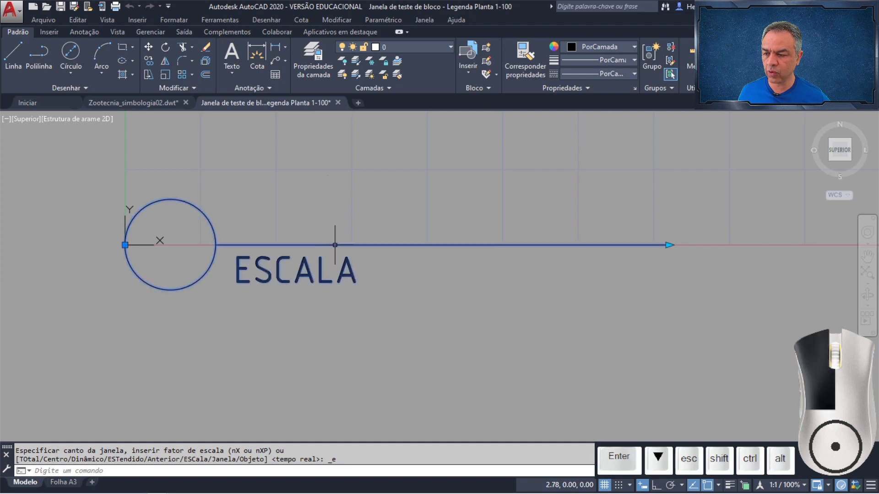
left_click(674, 245)
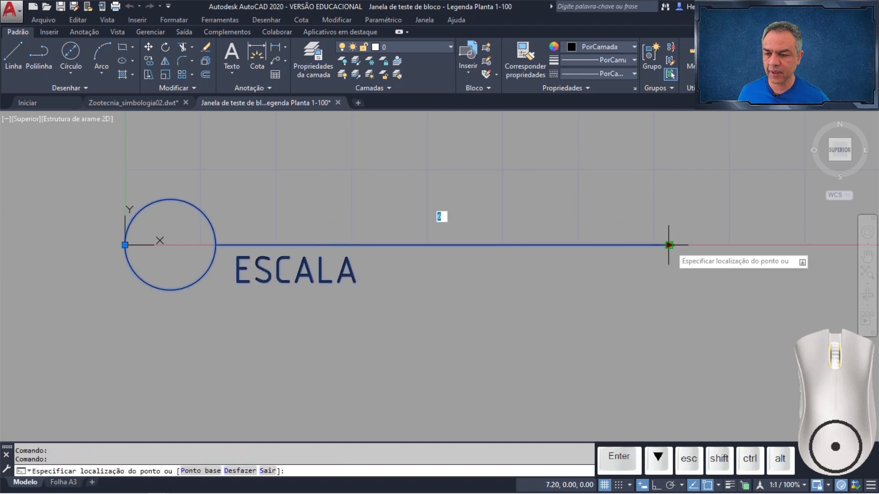
left_click(466, 246)
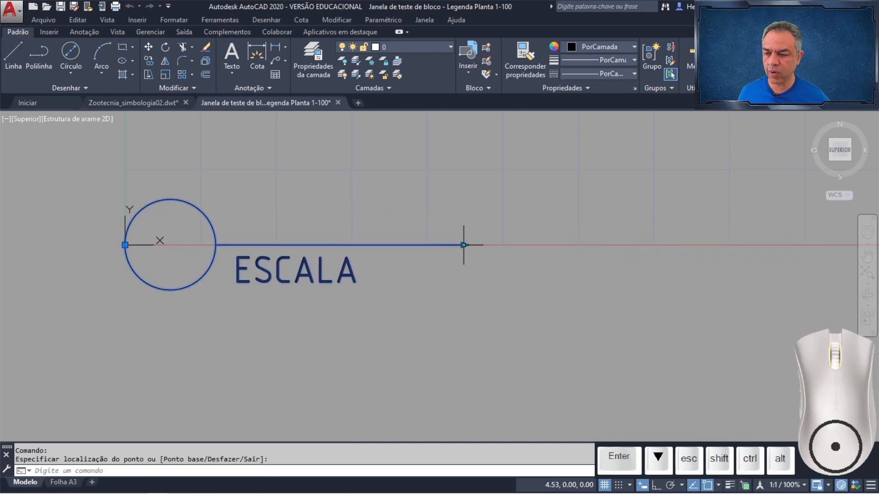
left_click(464, 245)
left_click(616, 246)
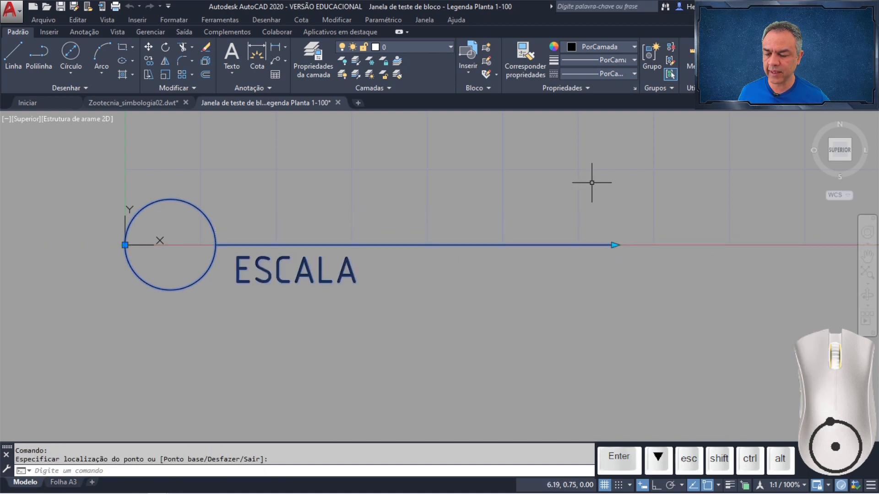
key("Escape")
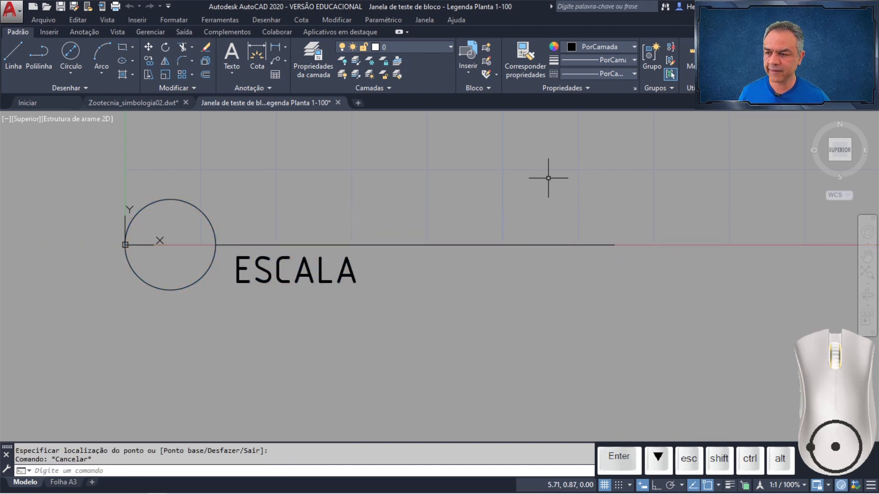
Step: Close the block test and leave the Block Editor, saving the changes to "Legenda Planta 1-100"
left_click(340, 104)
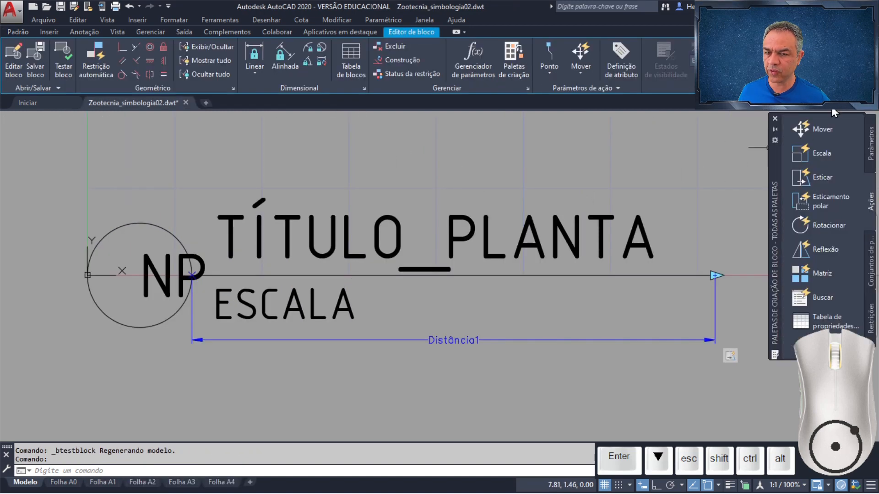
left_click(778, 60)
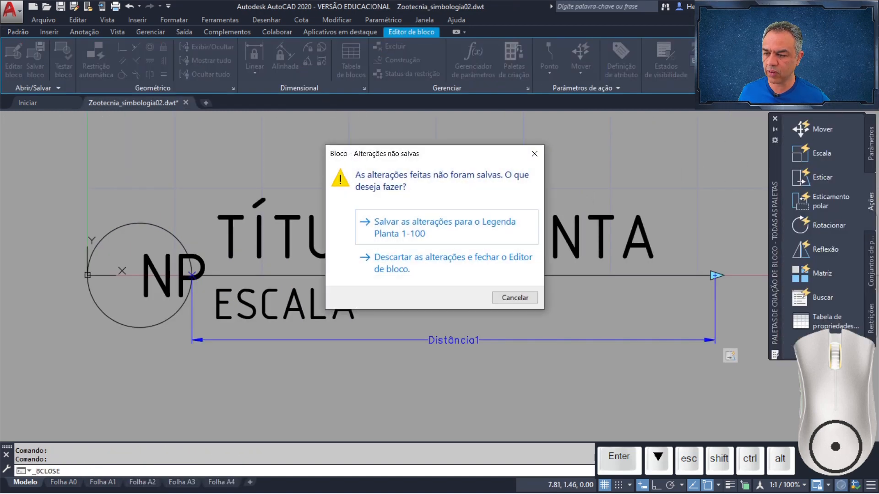
left_click(471, 229)
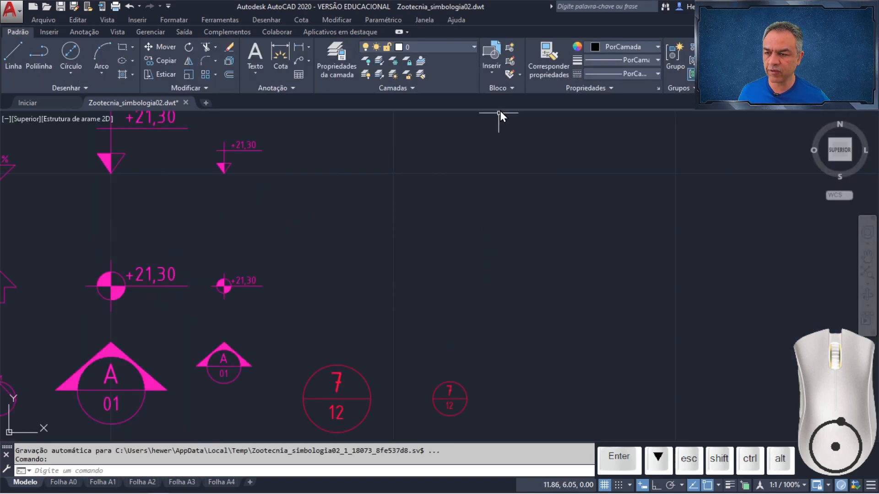
Step: Open the "Legenda Planta 1- 50" block definition in the Block Editor
left_click(514, 62)
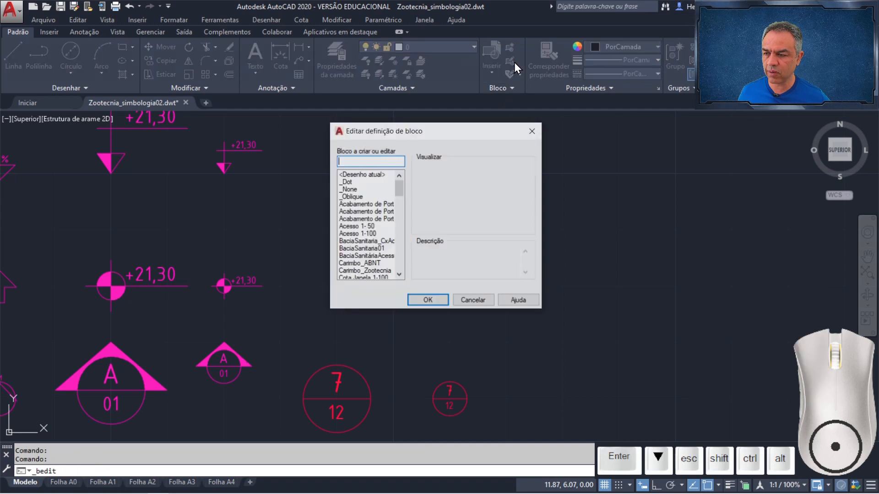
left_click_drag(400, 195, 399, 222)
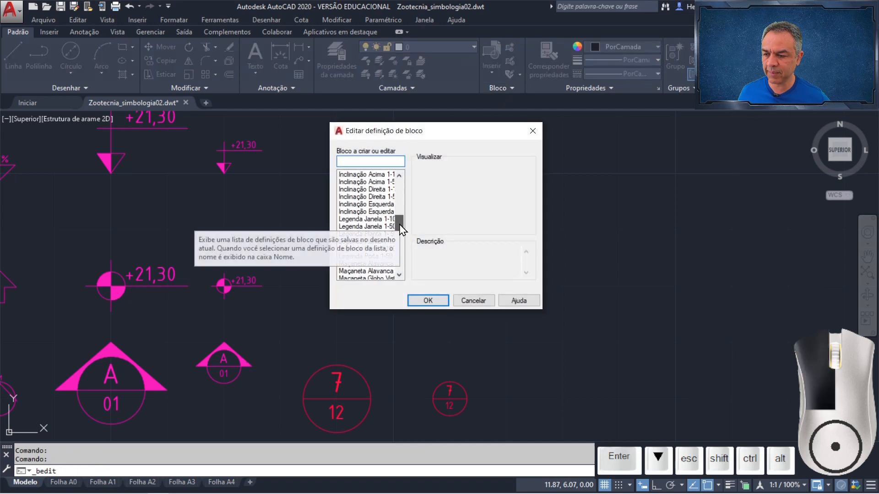
left_click(389, 234)
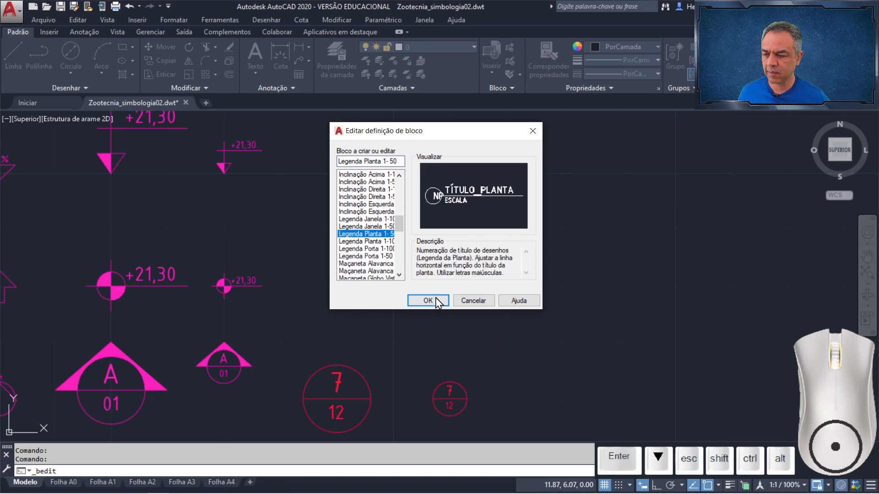
left_click(434, 302)
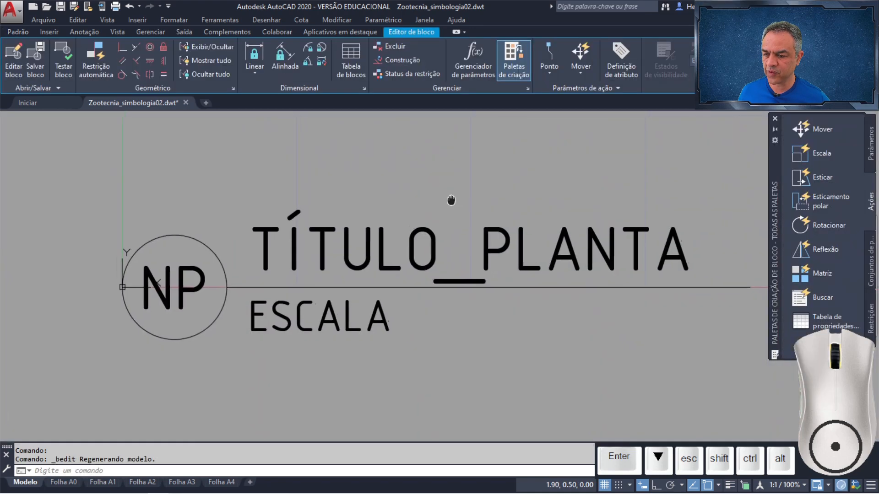
mouse_move(451, 198)
middle_mouse_down()
mouse_move(422, 187)
mouse_move(404, 165)
middle_mouse_up()
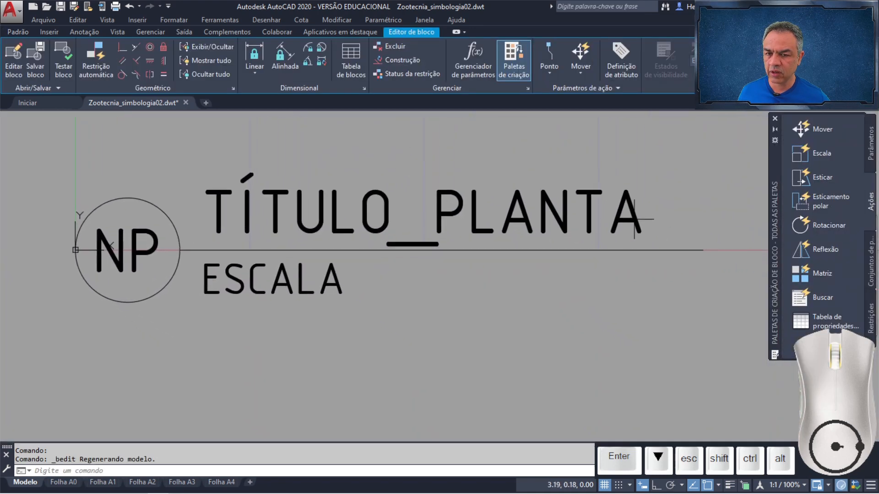
Step: Add a linear parameter from the circle's edge to the horizontal line's far end, placing its label below the scale text
left_click(875, 153)
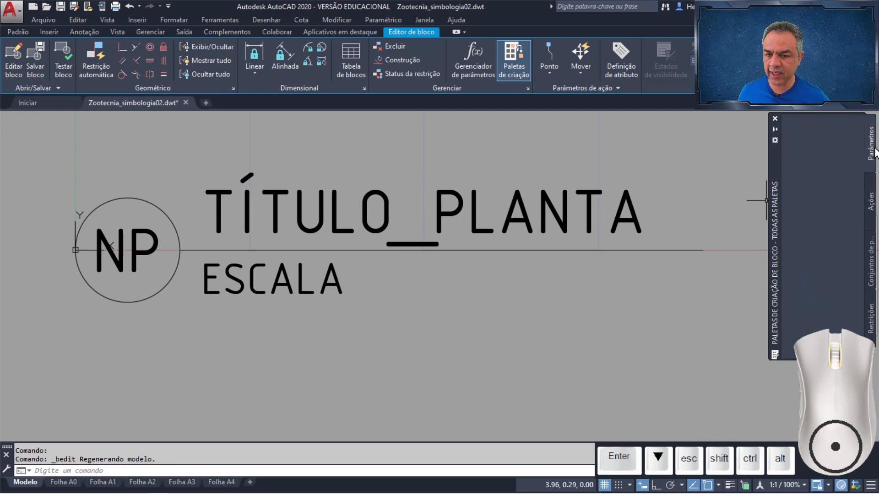
left_click(830, 156)
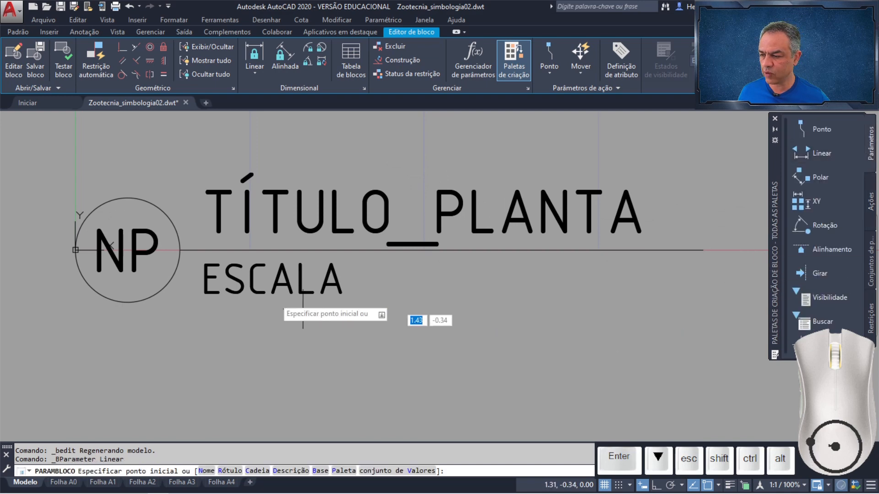
left_click(181, 250)
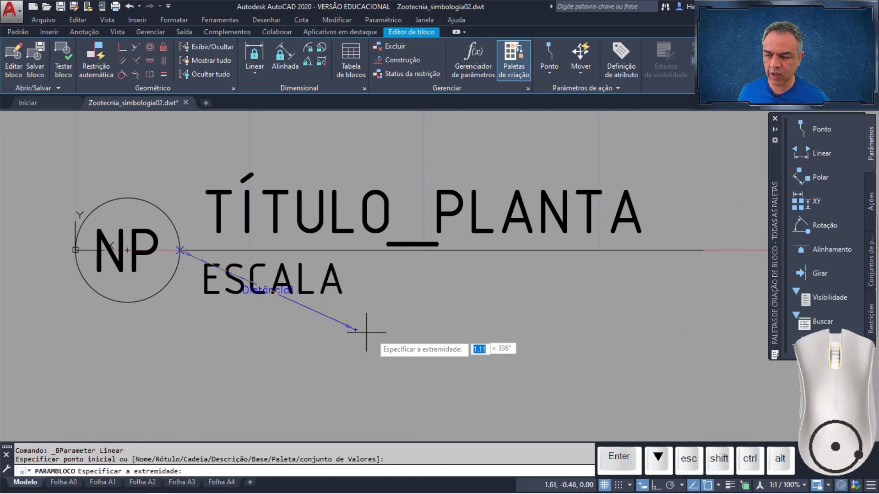
left_click(703, 250)
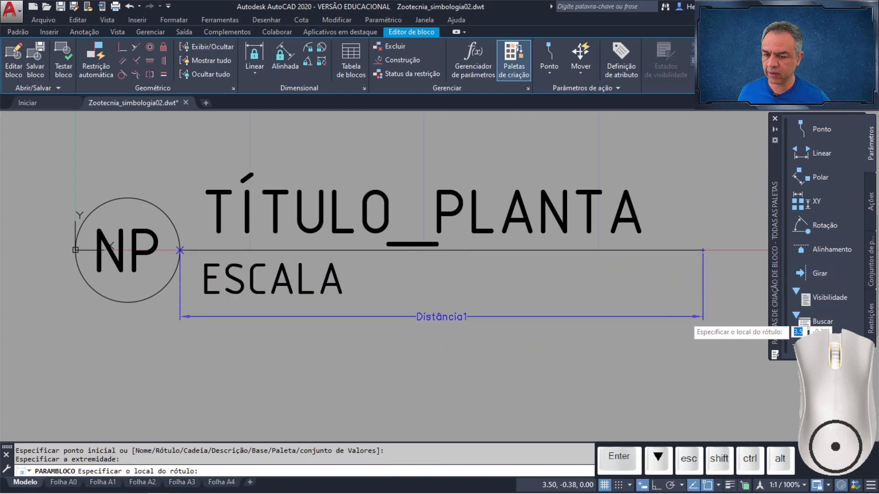
left_click(687, 316)
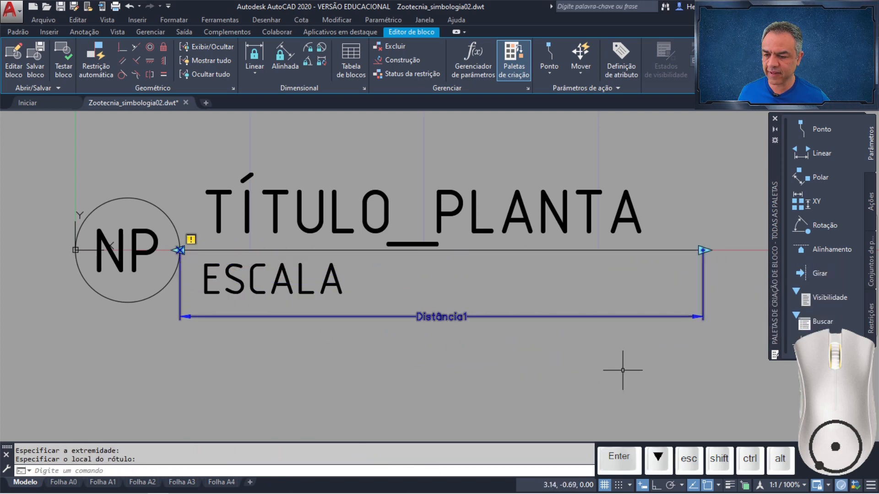
Step: Set the linear parameter's number of grips to 1 in its properties
left_click(448, 317)
right_click(448, 316)
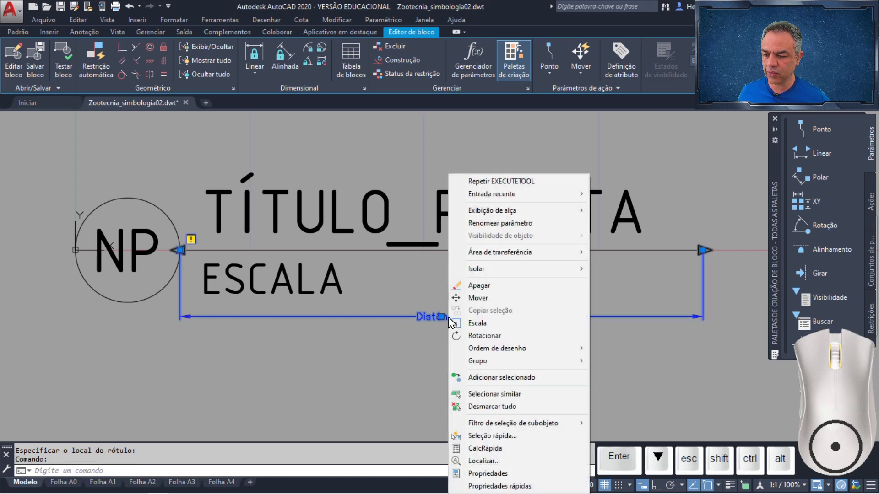
left_click(498, 473)
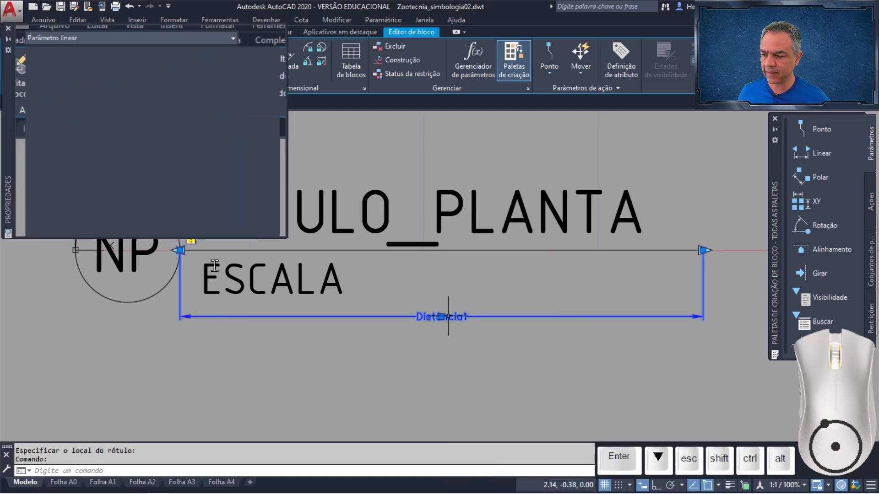
scroll(23, 178, "down", 5)
scroll(24, 184, "down", 2)
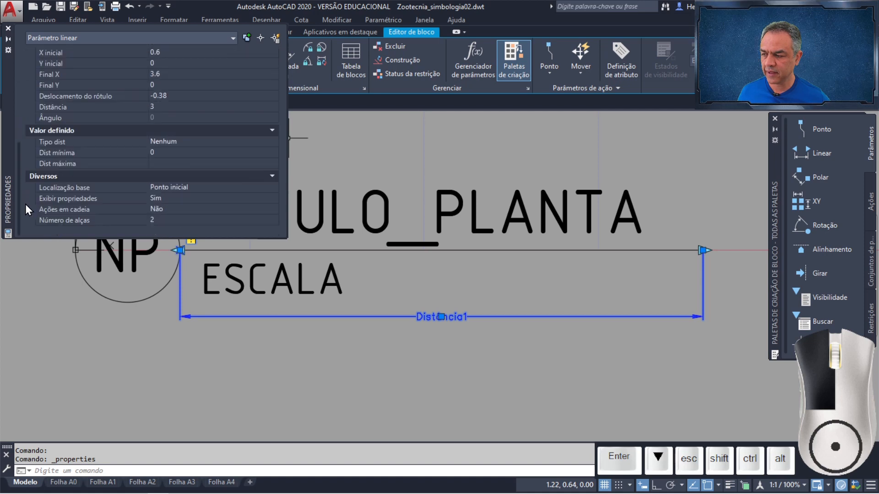
left_click(180, 221)
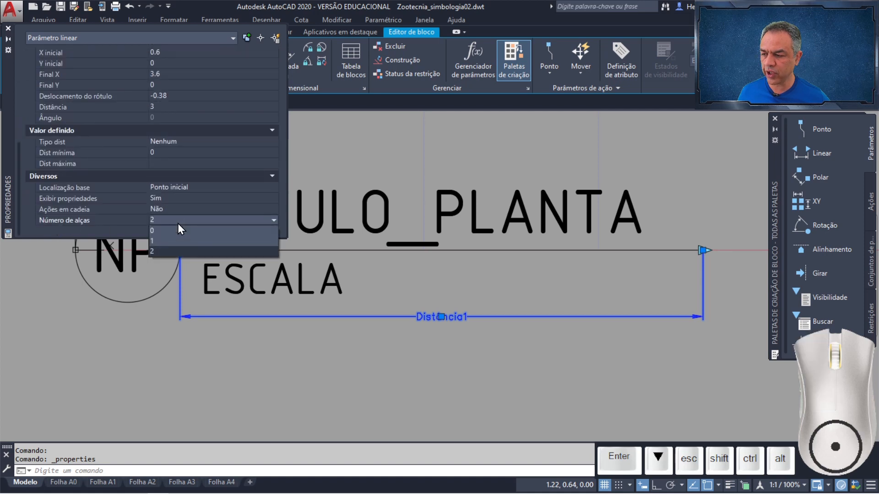
left_click(178, 241)
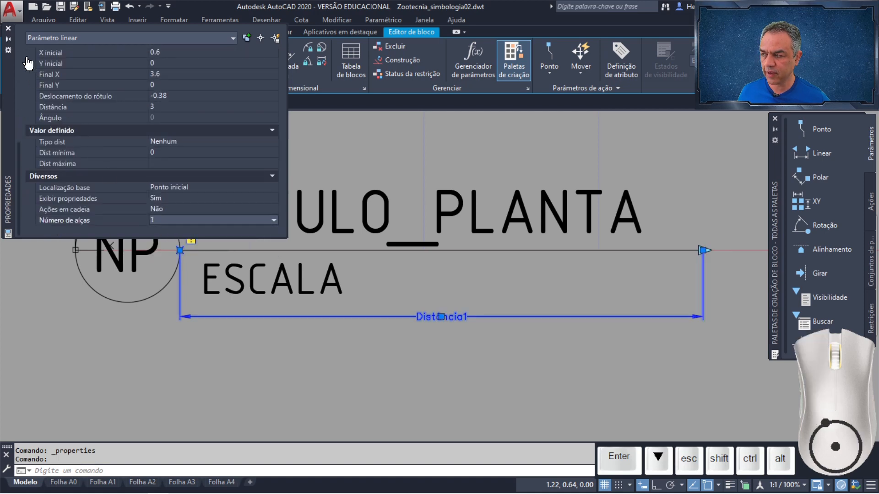
left_click(8, 29)
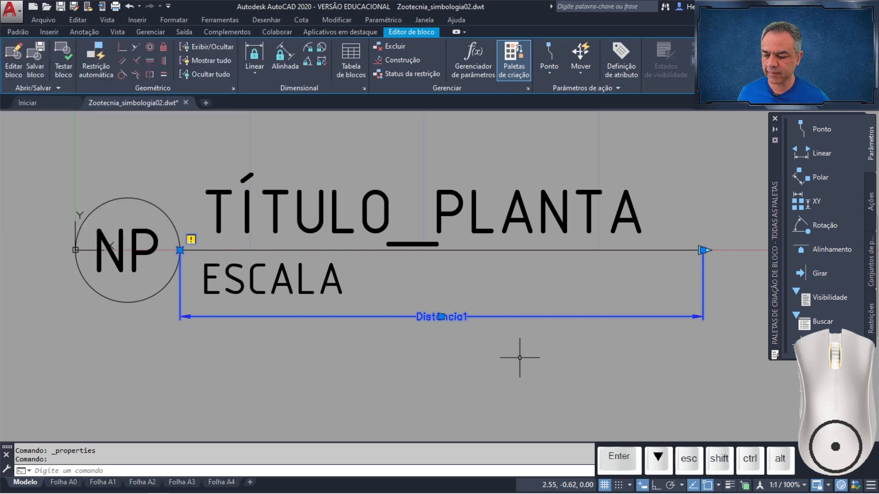
key("Escape")
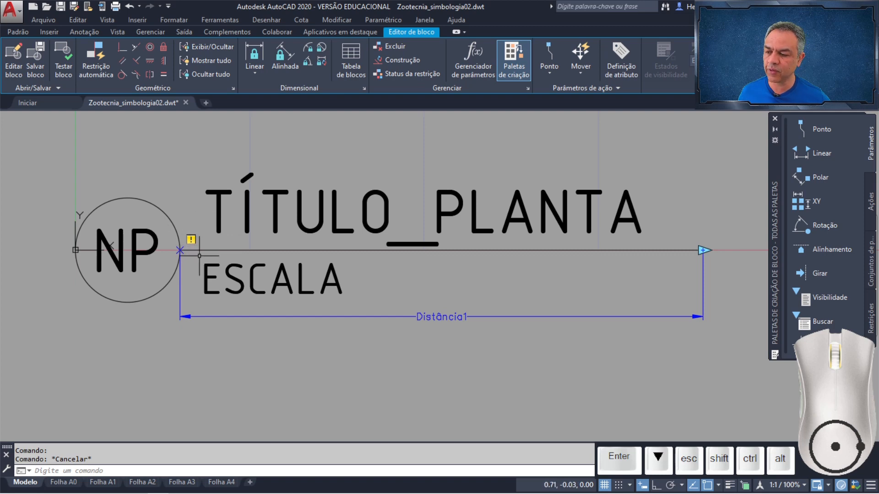
Step: Add a Stretch action to the linear parameter's far endpoint, framing the horizontal line's end and including the line in the stretched objects
left_click(872, 212)
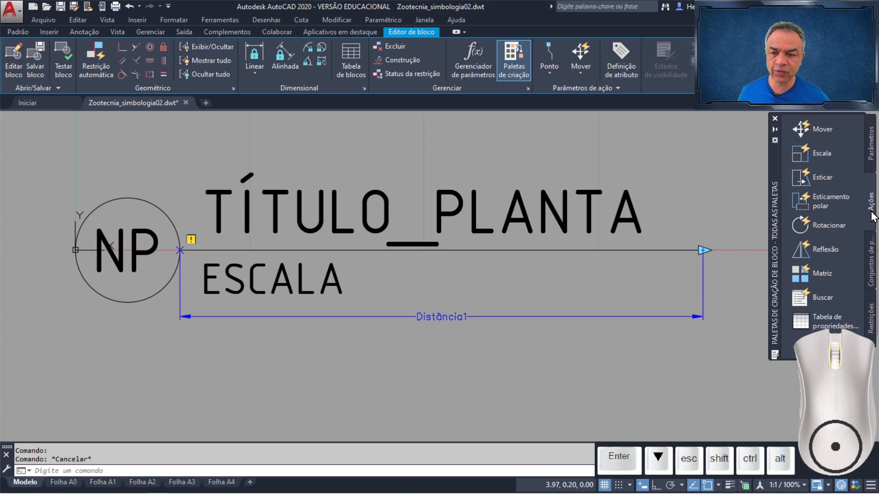
left_click(830, 179)
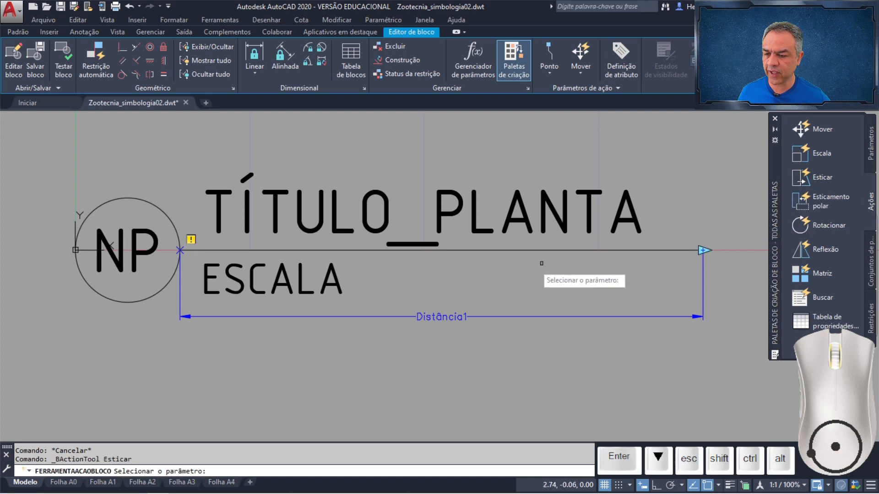
left_click(475, 315)
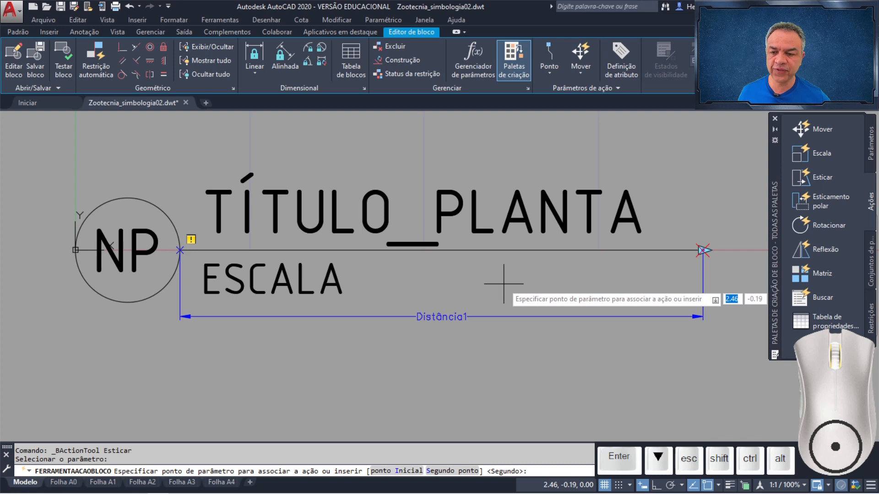
left_click(704, 250)
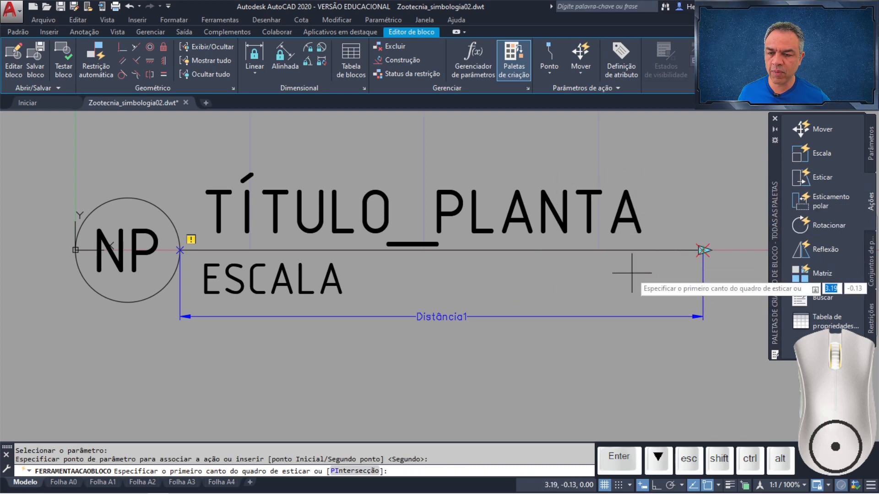
left_click(733, 191)
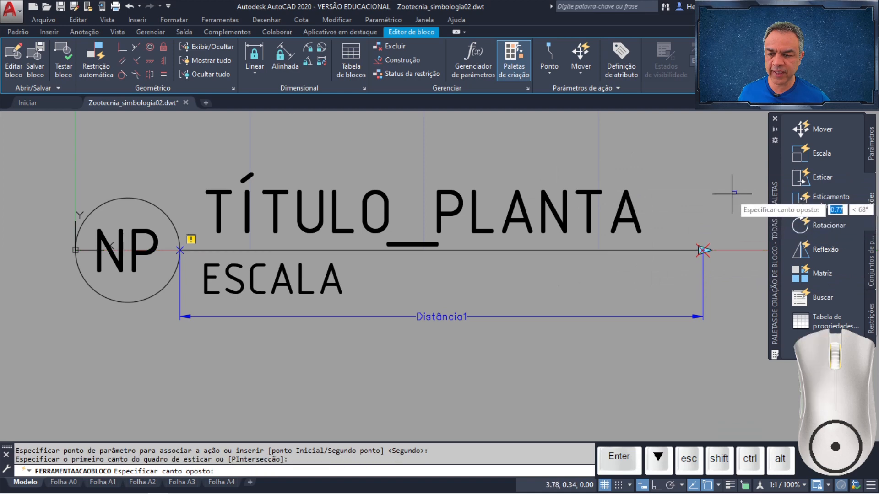
left_click(648, 296)
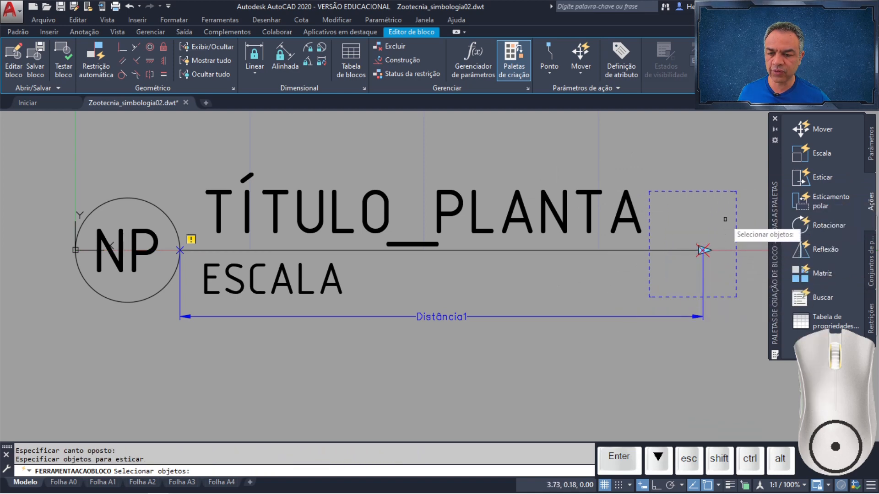
left_click(725, 219)
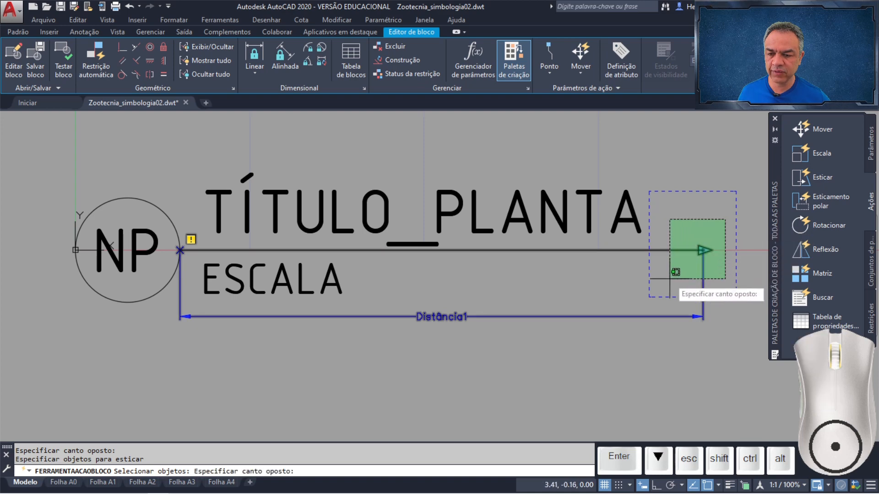
left_click(670, 279)
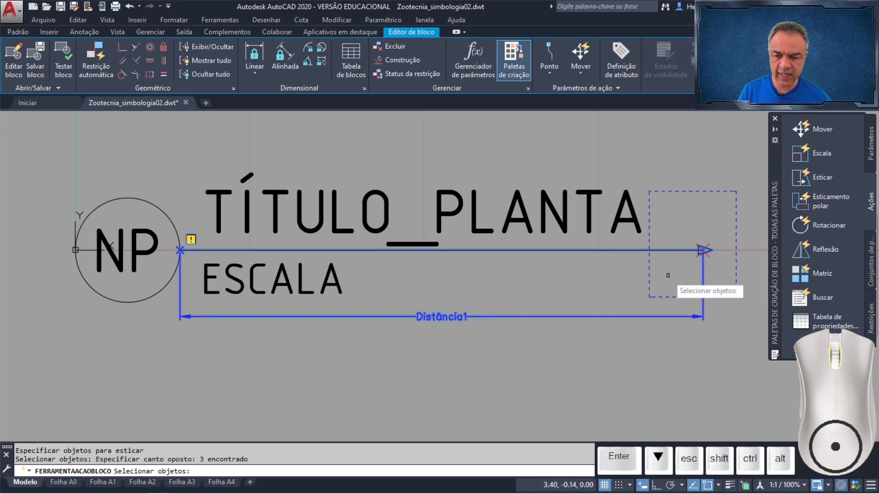
key("Return")
Step: Leave the Block Editor, saving the changes to "Legenda Planta 1- 50"
left_click(785, 60)
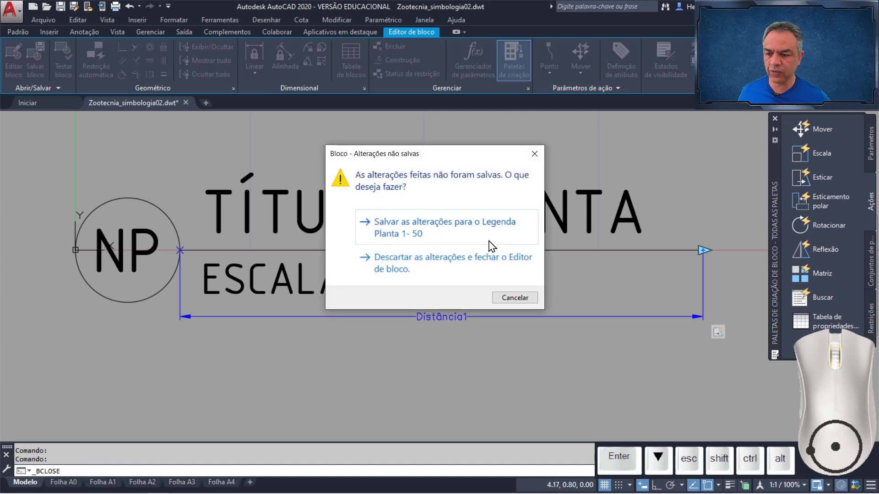
left_click(418, 237)
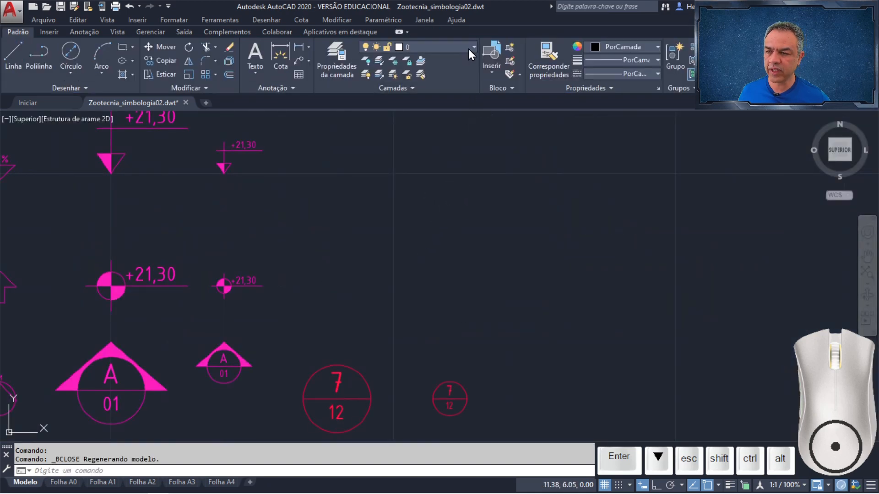
Step: Insert the "Legenda Planta 1-100" block at point 8,5 on the "#Texto Legenda" layer
left_click(468, 49)
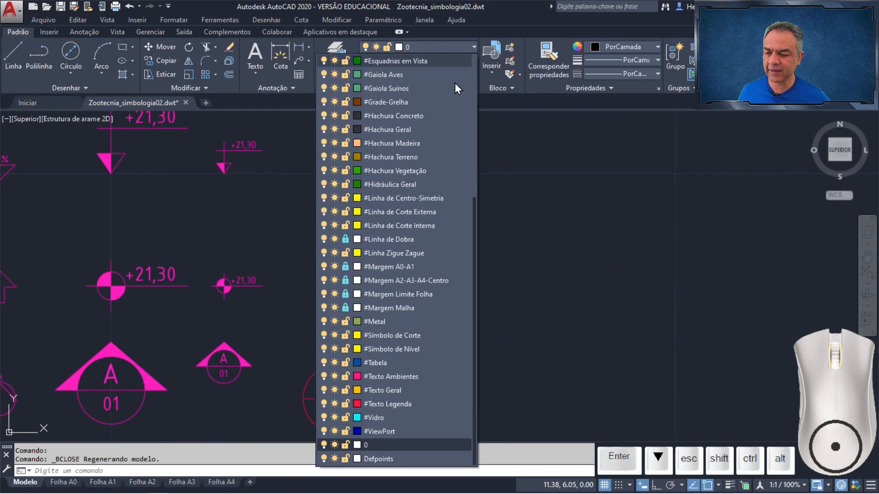
left_click(411, 405)
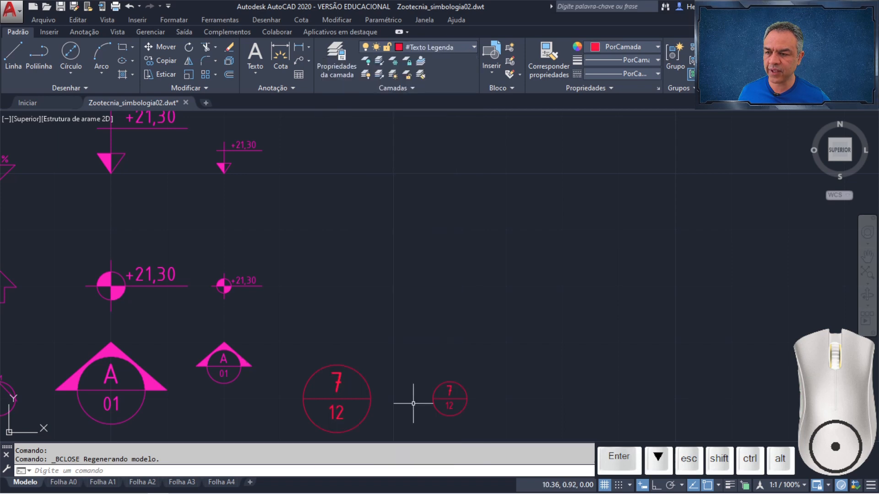
left_click(494, 76)
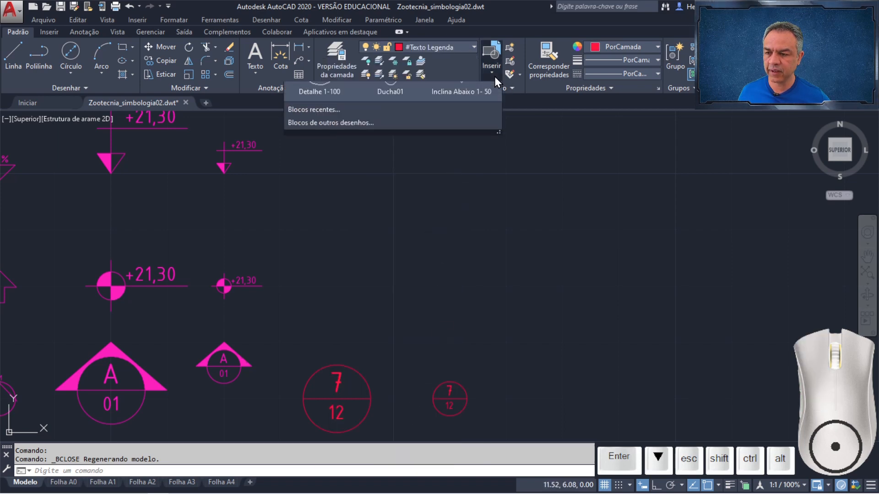
scroll(428, 146, "down", 4)
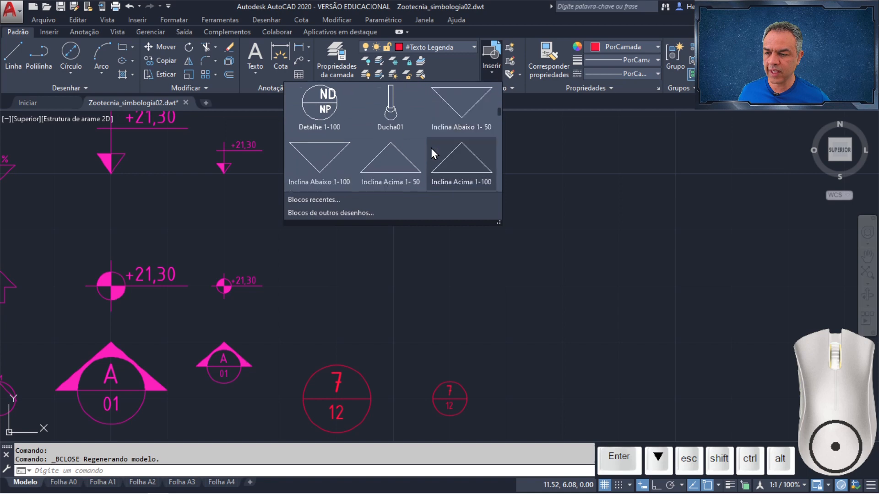
scroll(431, 150, "down", 6)
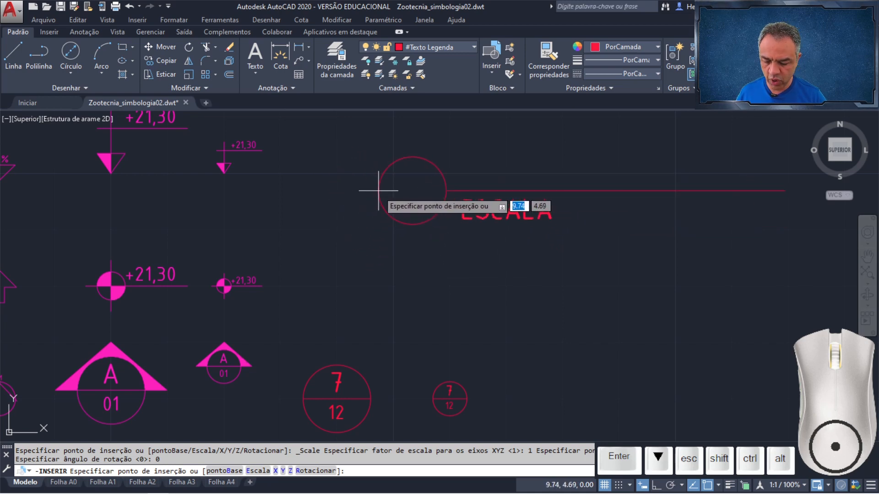
key("Tab")
type("5")
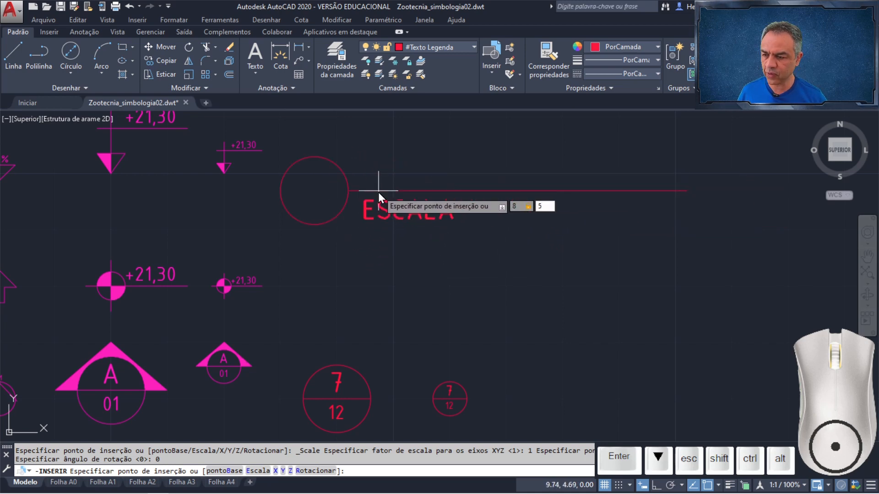
key("Return")
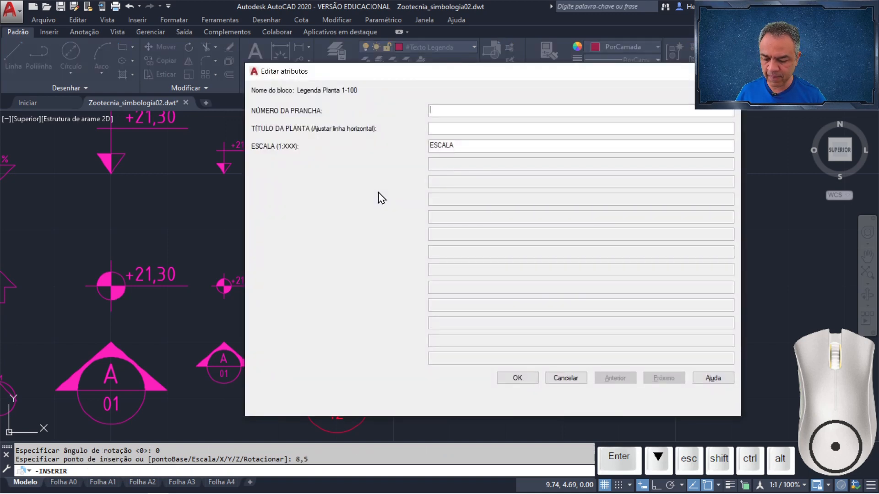
Step: Fill in the block attributes with sheet number 8, title "PLANTA PAVIMENTO SUPERIOR" and scale "ESCALA 1:100"
left_click(460, 132)
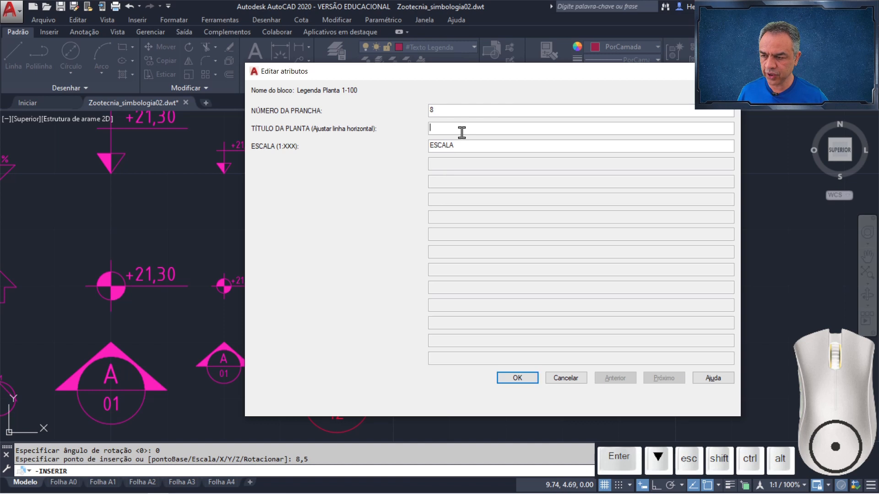
type("PLANTA PAVIMENTO SUPERIOR")
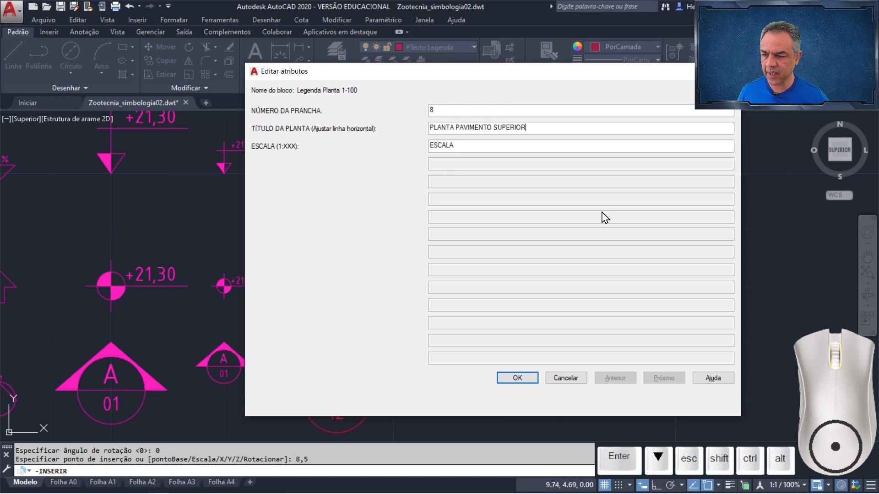
left_click(505, 147)
type("1:100")
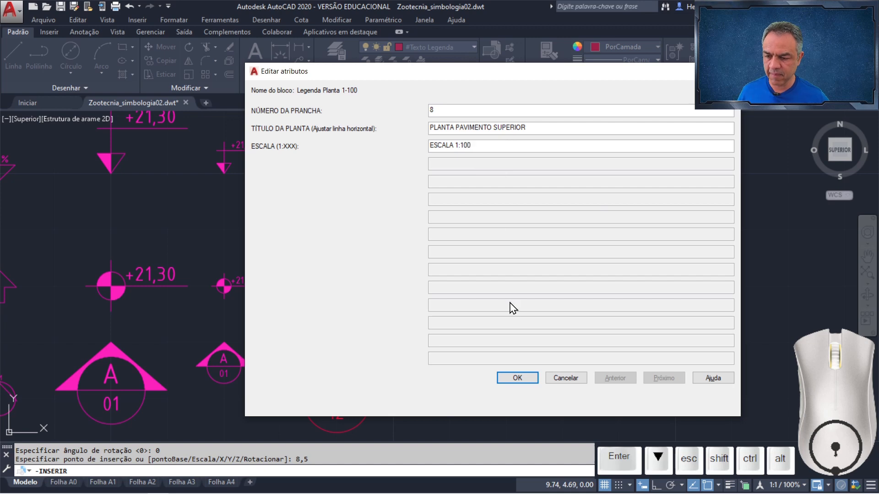
left_click(516, 378)
Step: Stretch the horizontal line of the 1:100 plan title block to the end of "PLANTA PAVIMENTO SUPERIOR"
scroll(523, 276, "down", 2)
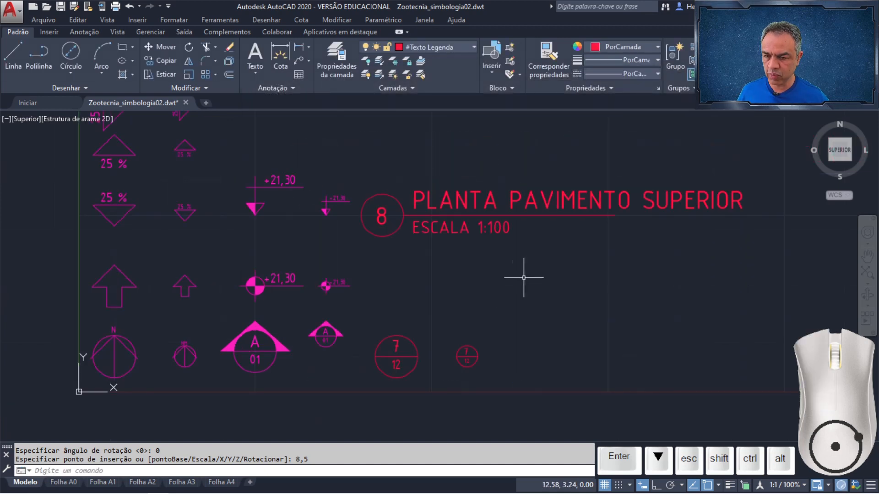
middle_click_drag(523, 277, 438, 250)
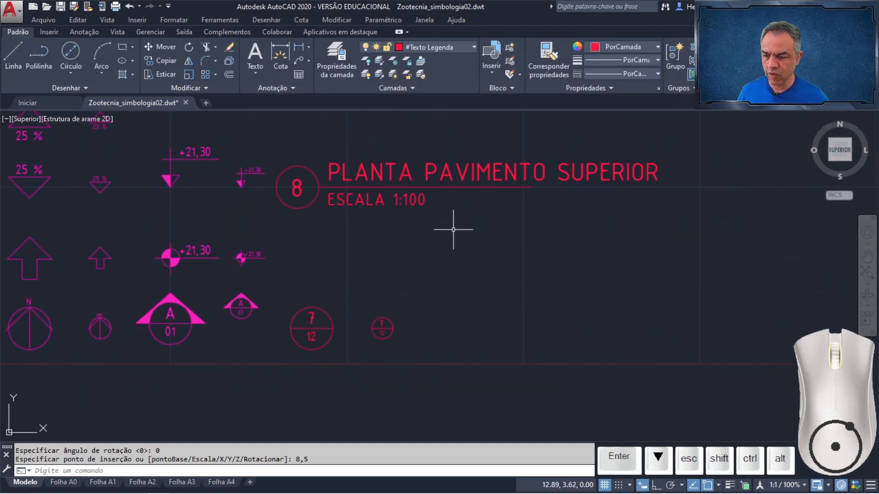
left_click(530, 187)
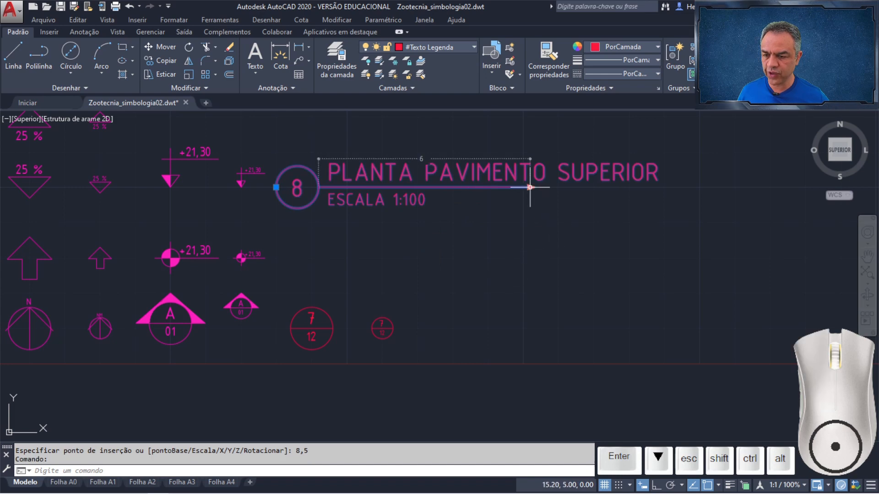
left_click(530, 187)
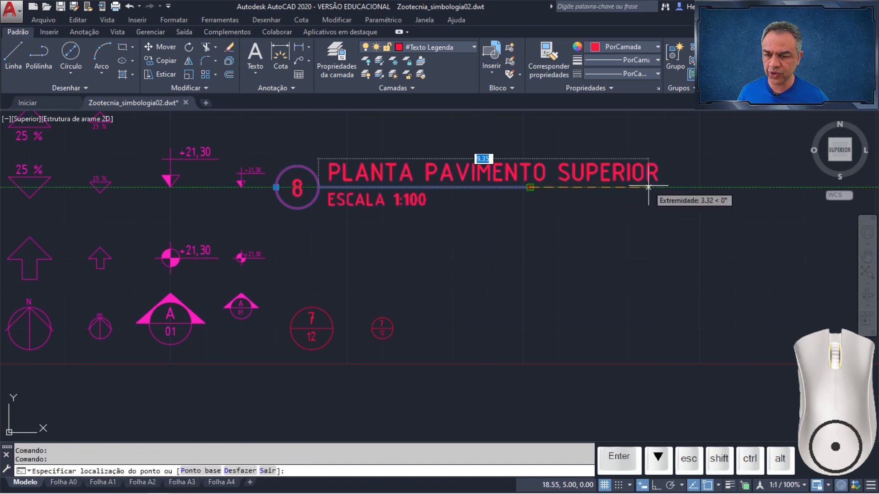
left_click(657, 187)
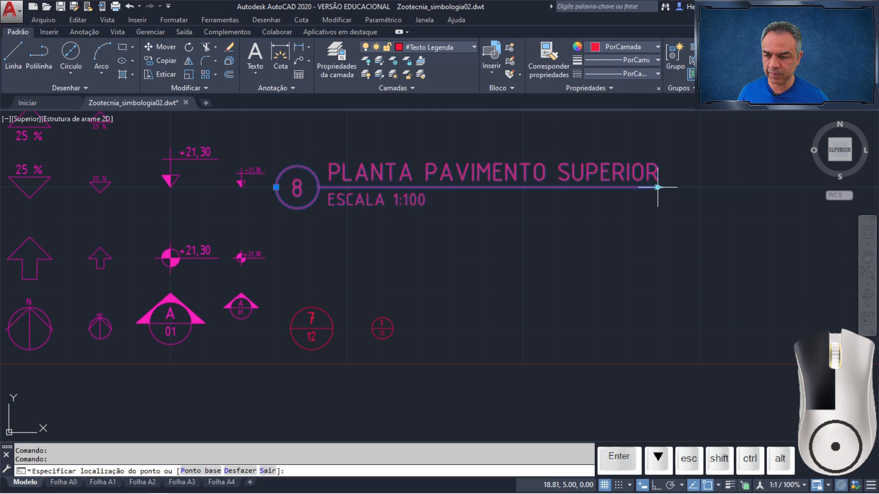
key("Escape")
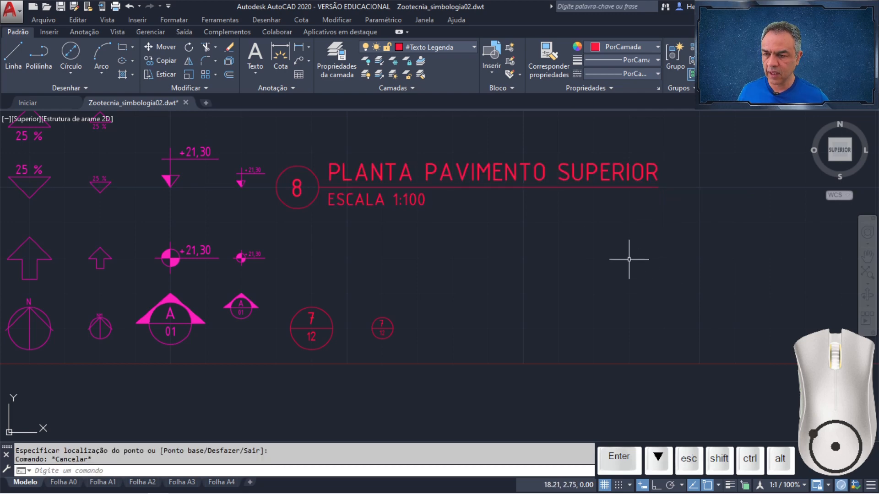
Step: Insert the "Legenda Planta 1- 50" block at point 8,3
left_click(498, 75)
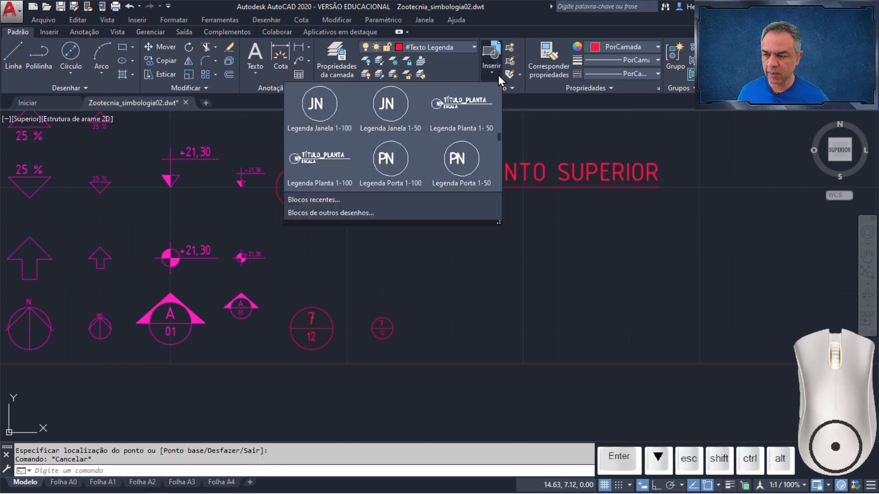
left_click(482, 103)
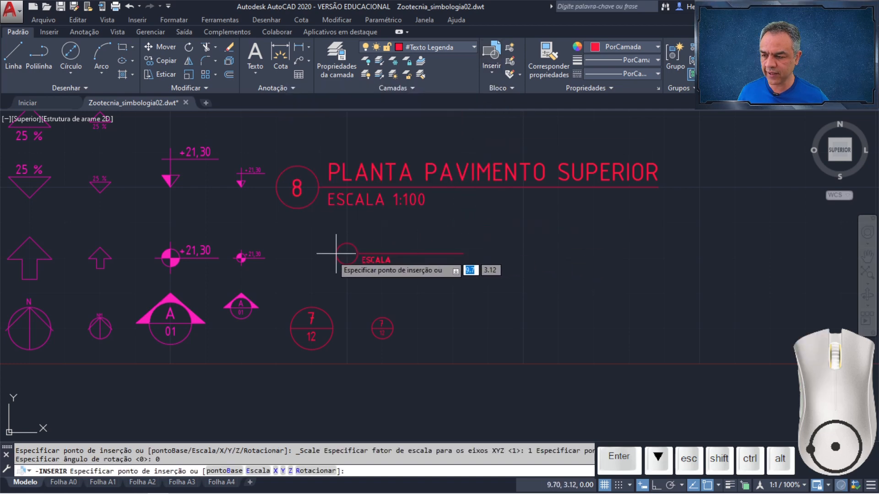
scroll(304, 257, "up", 1)
middle_click_drag(348, 252, 437, 232)
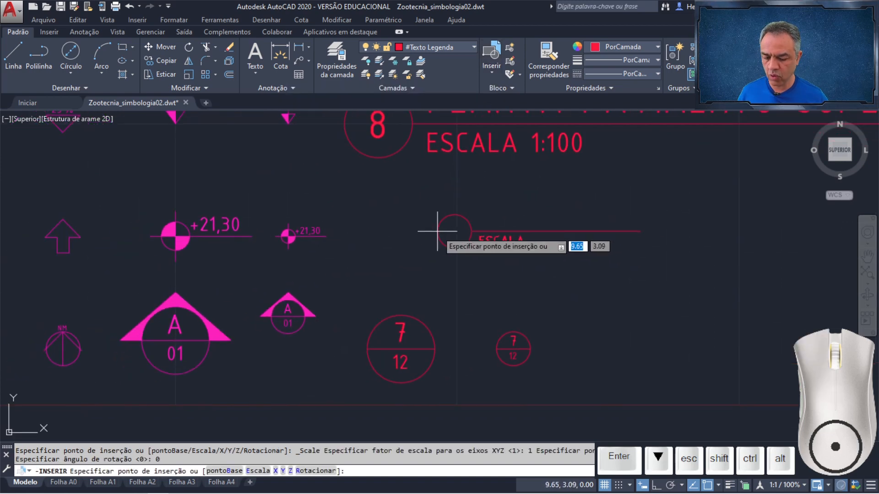
type("8")
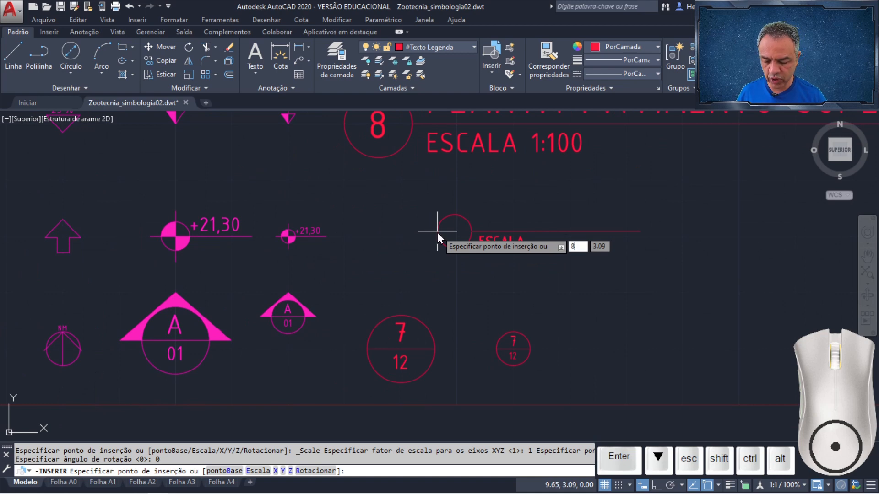
type(",3")
key("Return")
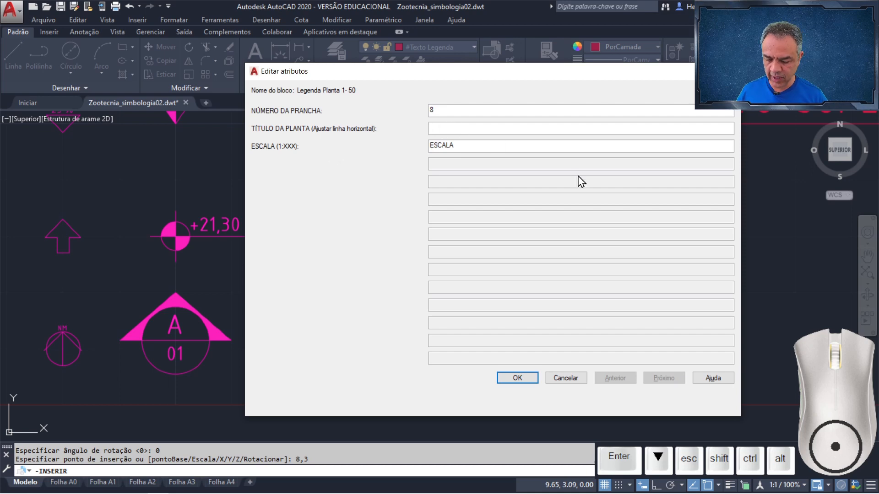
Step: Fill in the new block's attributes with sheet number 8, title "PLANTA PAVIMENTO SUPERIOR" and scale "ESCALA 1:50"
type("PLANTA PAVIMENTO SUPERIOR")
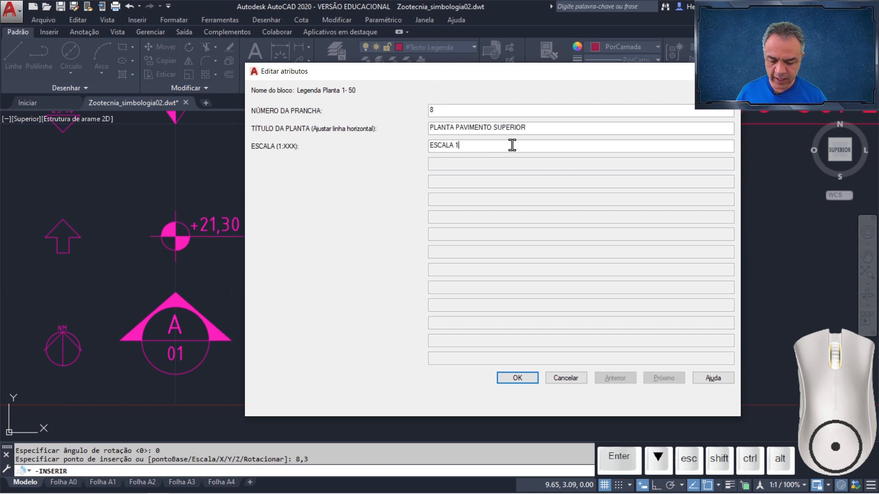
type(":50")
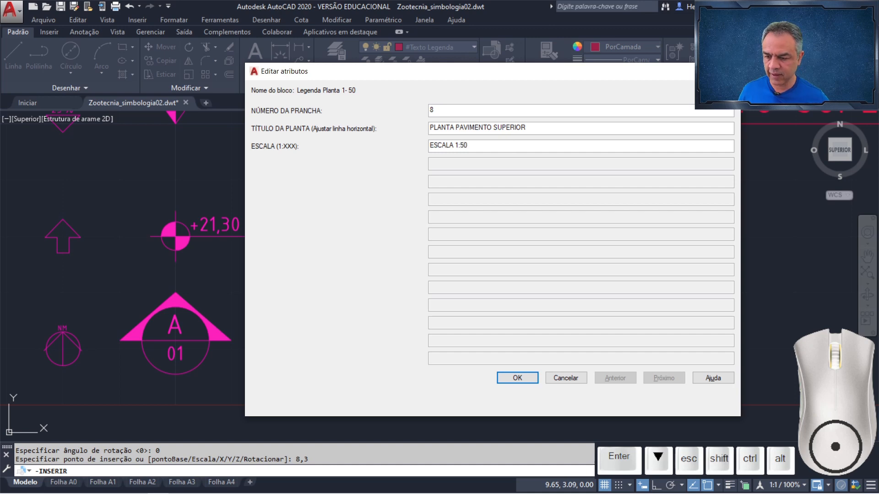
left_click(517, 378)
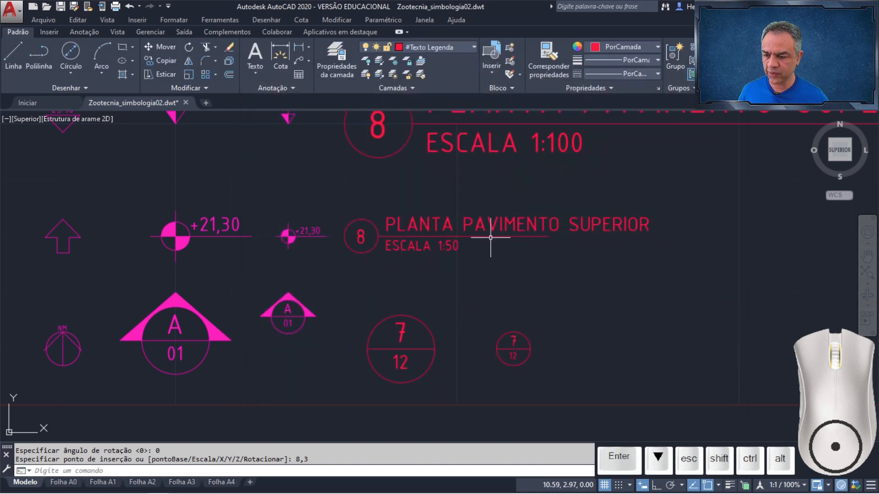
Step: Stretch the horizontal line of the 1:50 plan title block to the end of its title text
left_click(490, 237)
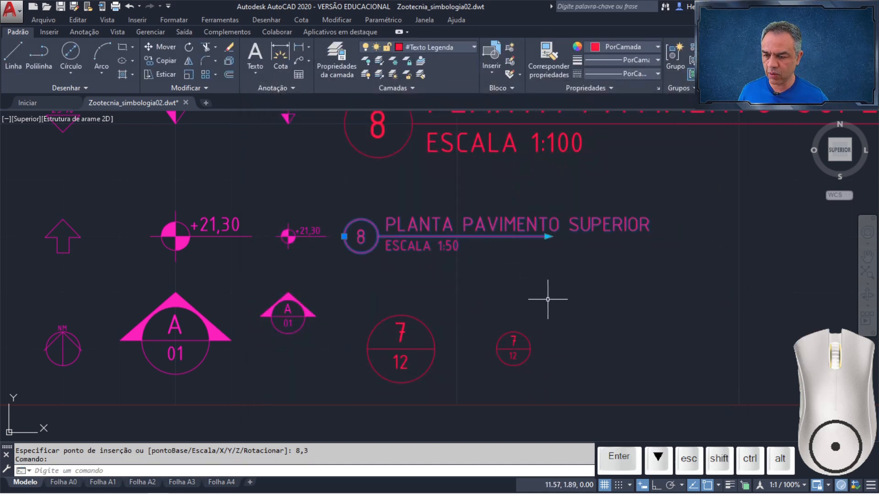
left_click(547, 237)
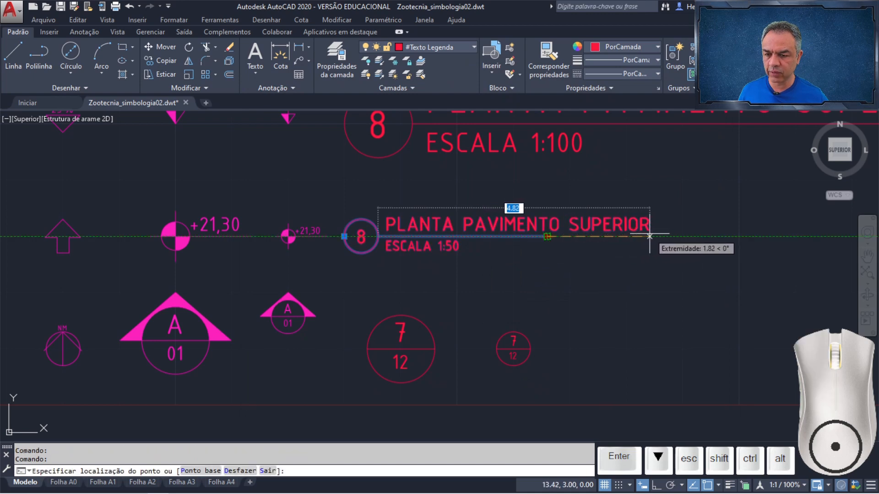
left_click(650, 236)
key("Escape")
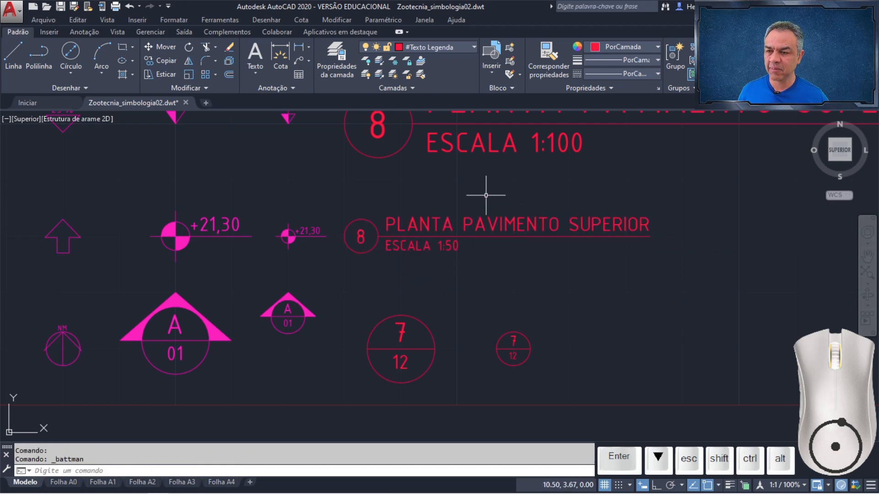
Step: In the Block Attribute Manager, change the NP attribute's prompt in "Legenda Planta 1- 50" to "NÚMERO DA PLANTA:"
left_click(512, 90)
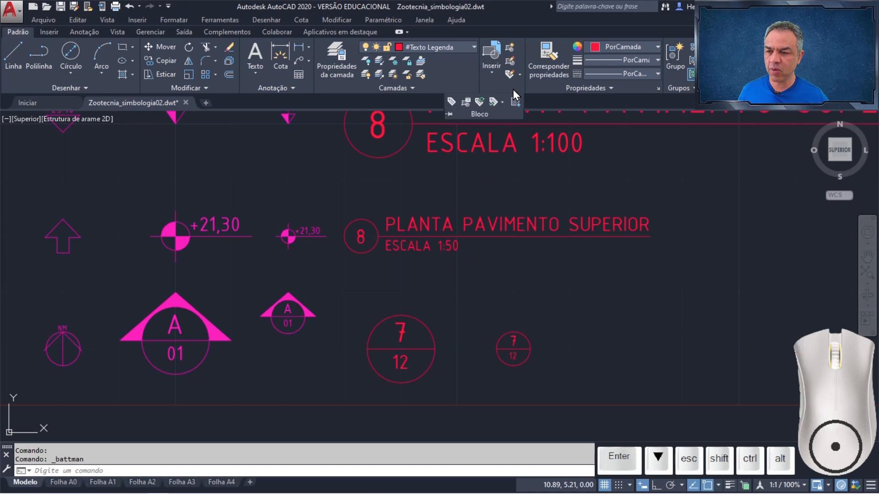
left_click(463, 103)
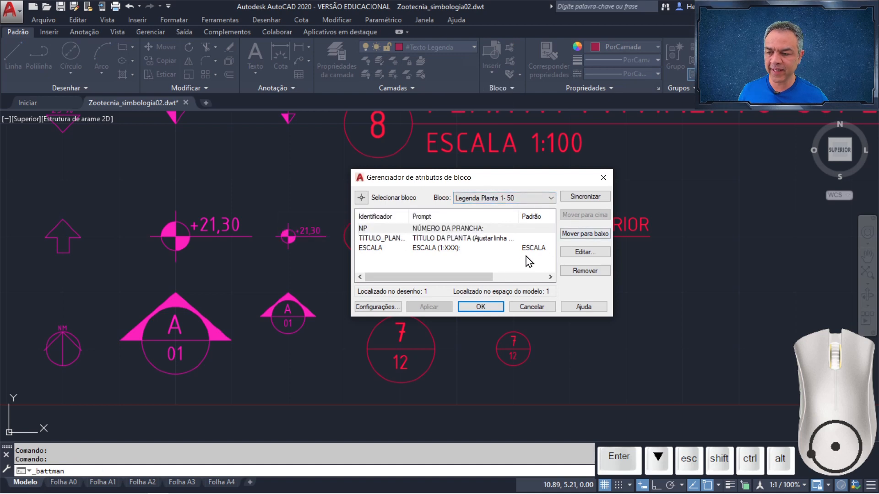
left_click(428, 229)
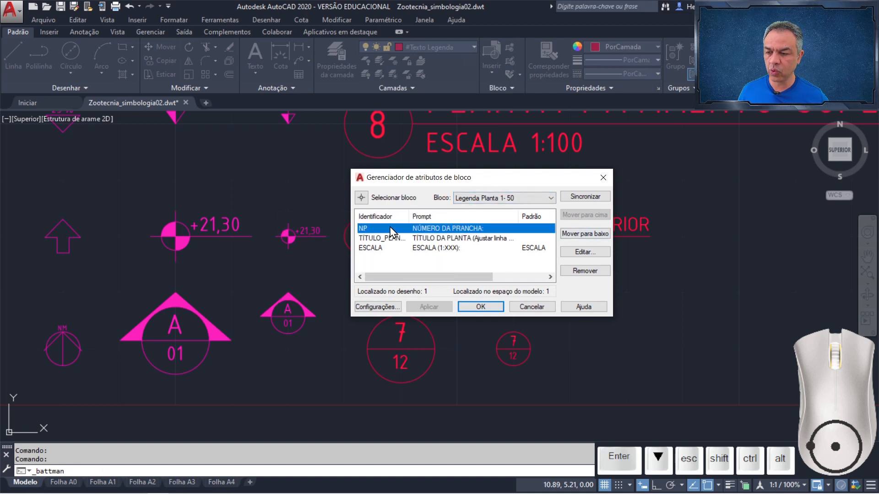
left_click(594, 255)
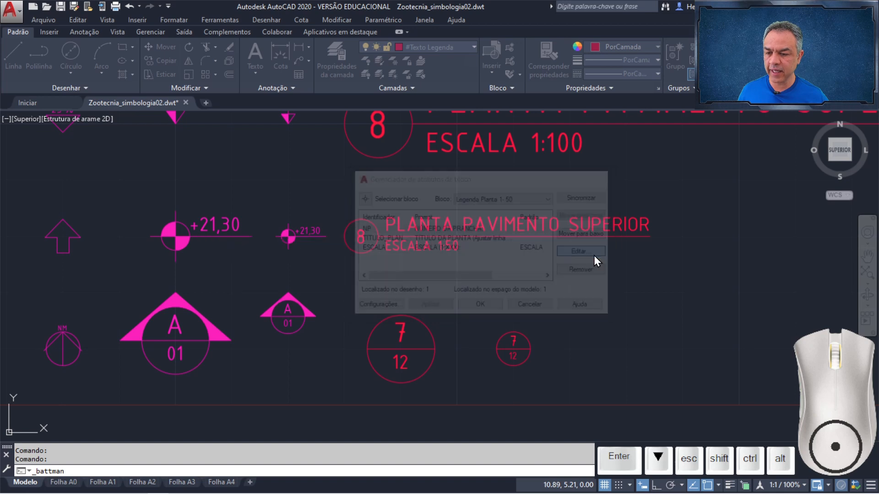
left_click(518, 247)
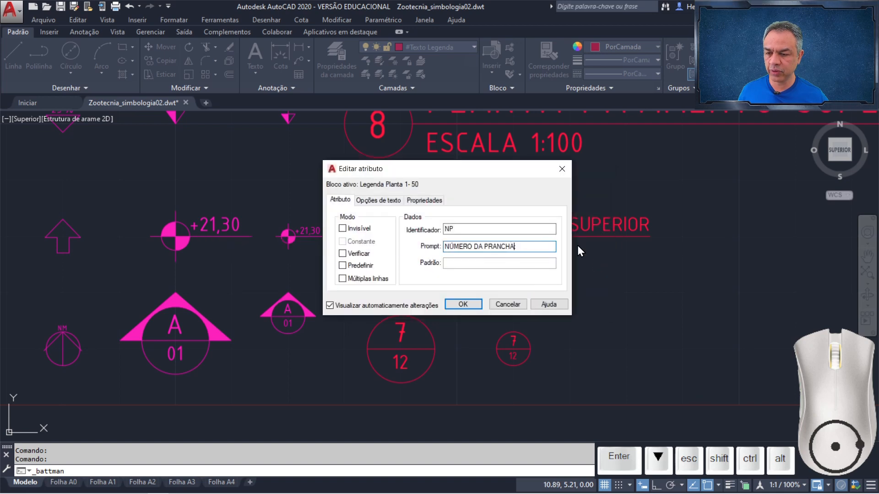
key("BackSpace")
key("BackSpace")
key("BackSpace")
key("BackSpace")
key("BackSpace")
key("BackSpace")
key("BackSpace")
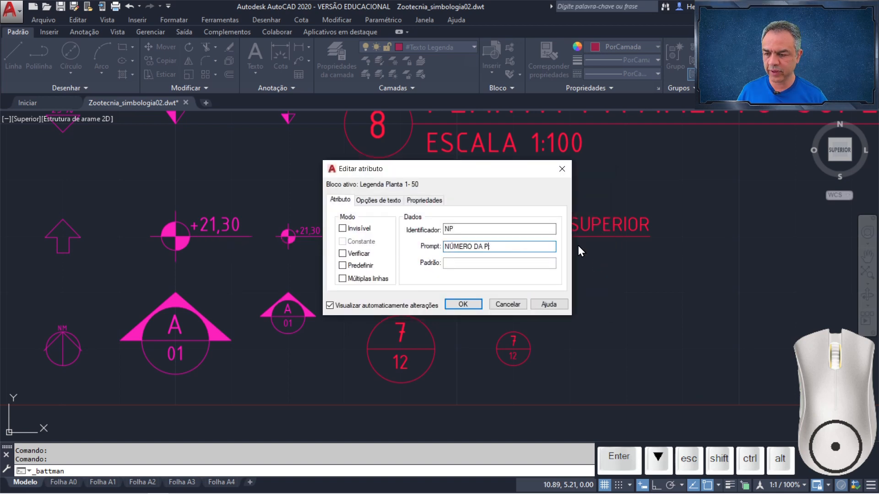
type("LANTA:")
left_click(463, 305)
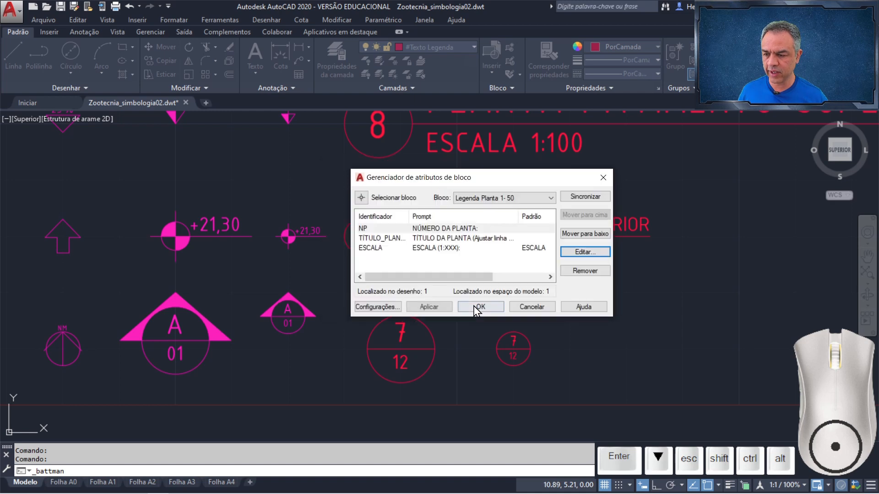
left_click(432, 309)
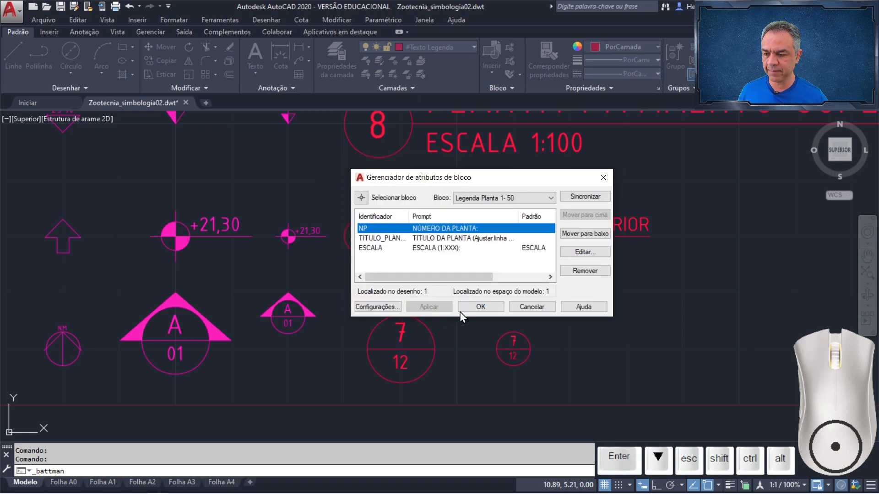
Step: Change the NP attribute's prompt in "Legenda Planta 1-100" to "NÚMERO DA PLANTA:" and close the Block Attribute Manager
left_click(551, 198)
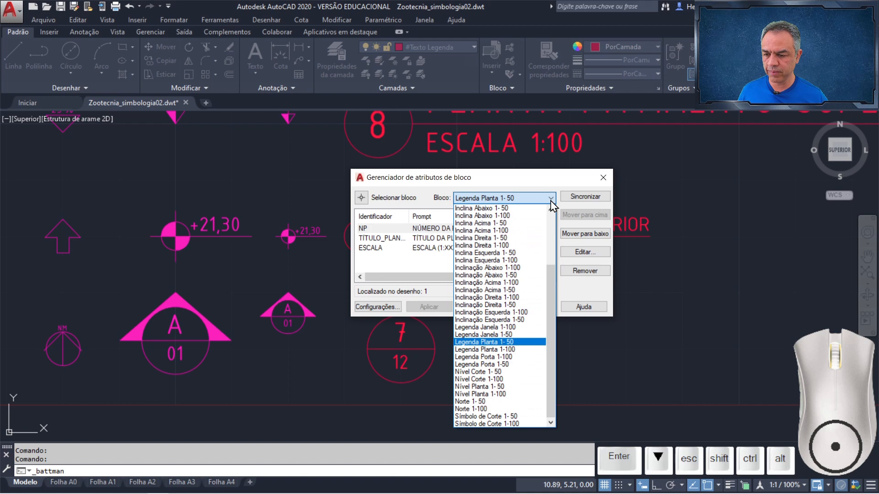
left_click(513, 350)
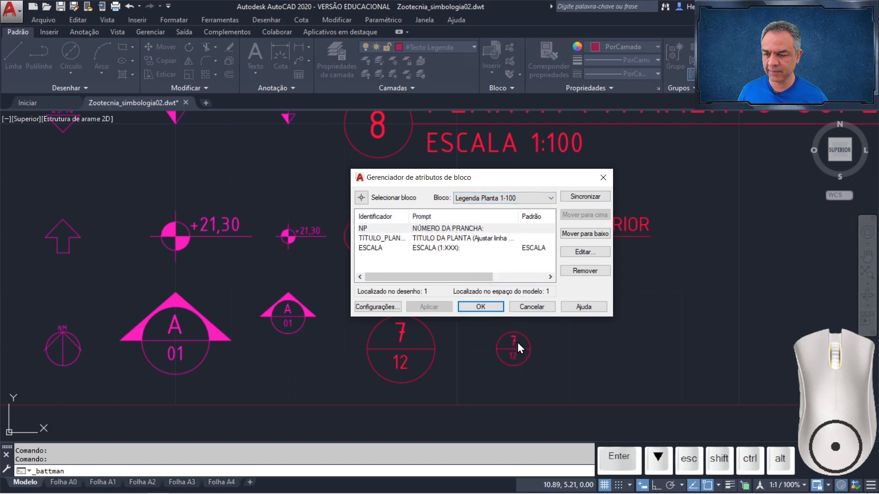
left_click(455, 228)
left_click(592, 255)
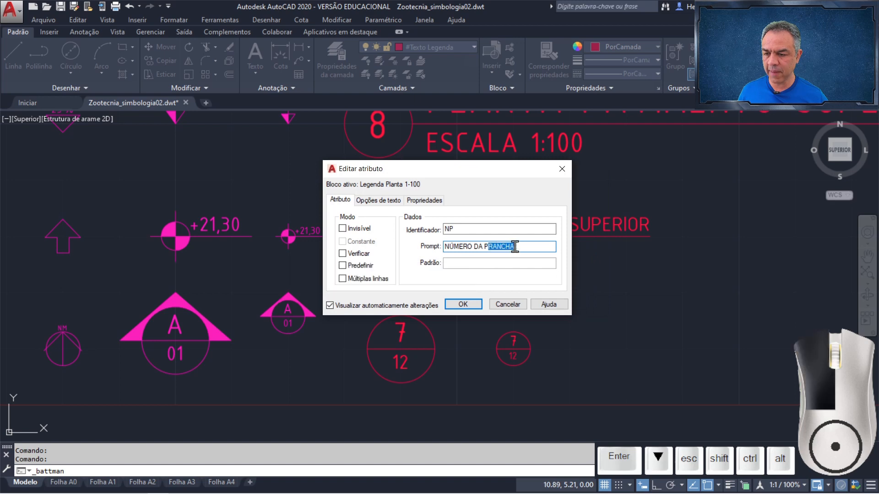
left_click_drag(513, 246, 514, 247)
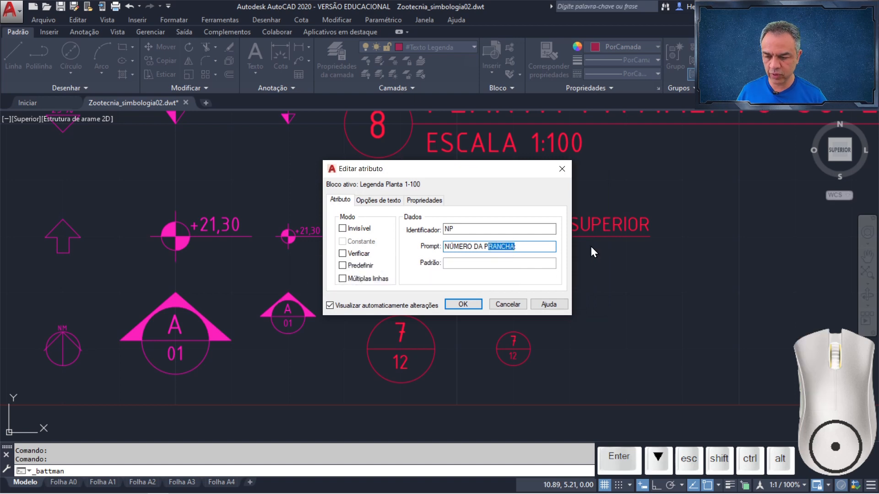
type("LANTA:")
left_click(473, 303)
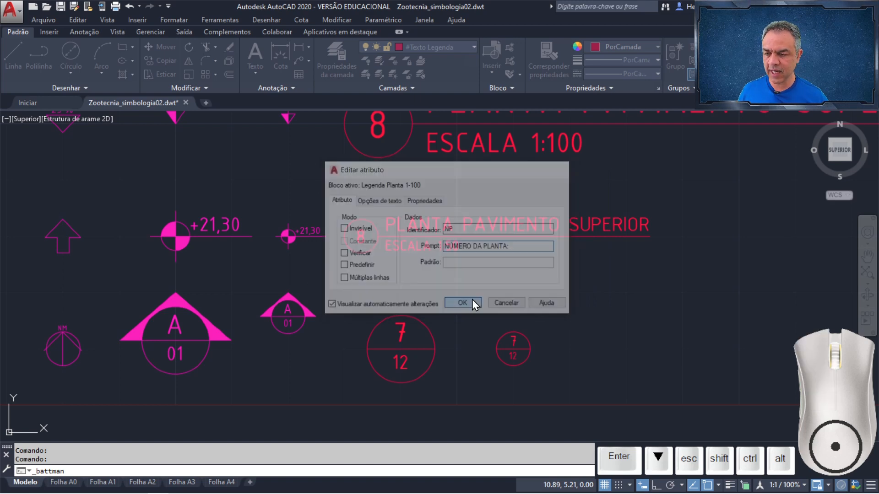
left_click(428, 307)
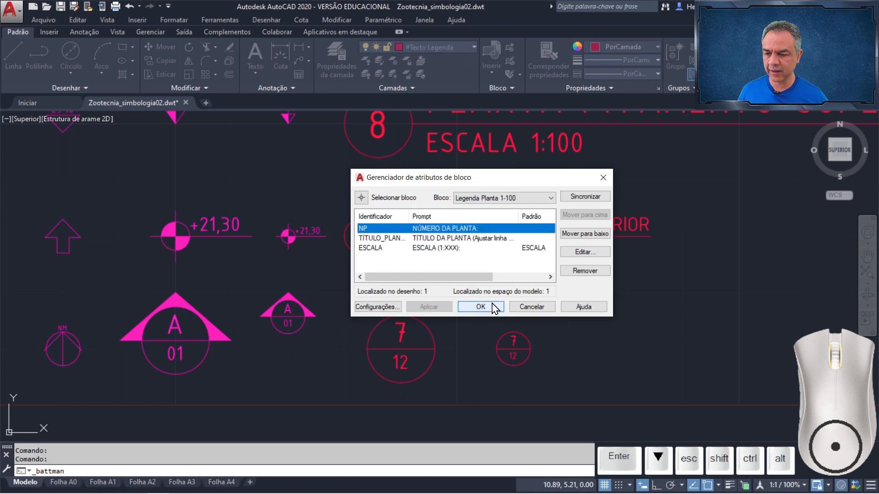
left_click(494, 307)
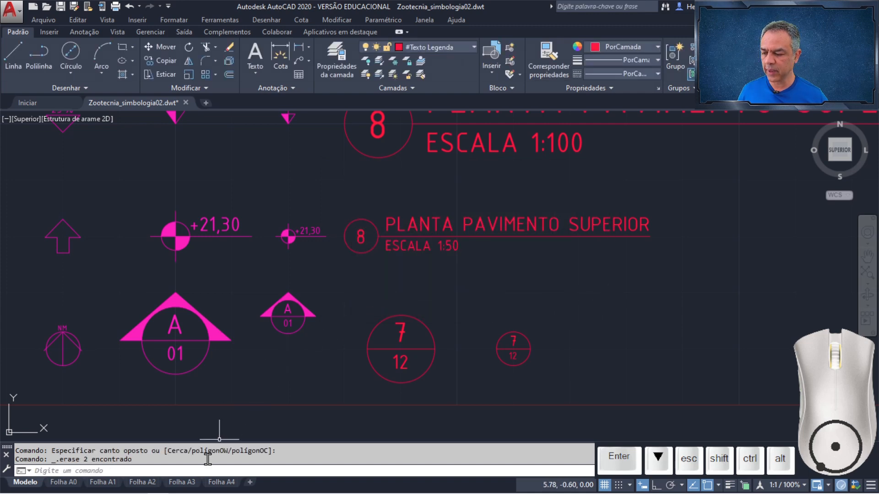
Step: On the Folha A3 layout, copy the first 7/12 symbol's viewport straight up, level with the +21,30 symbol's viewport
left_click(195, 487)
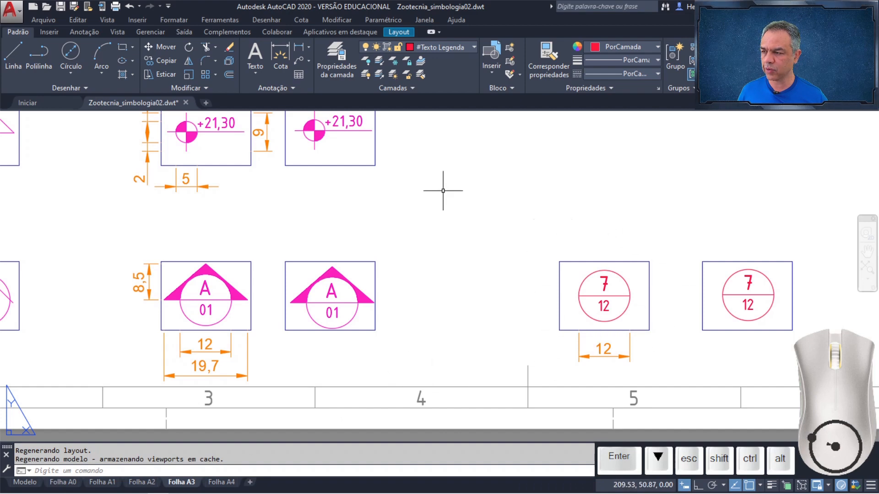
left_click(161, 60)
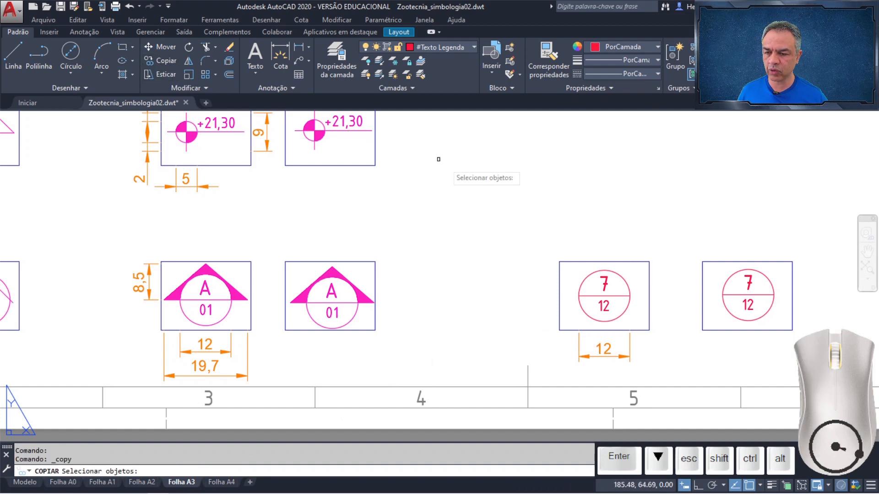
left_click(567, 195)
left_click(555, 273)
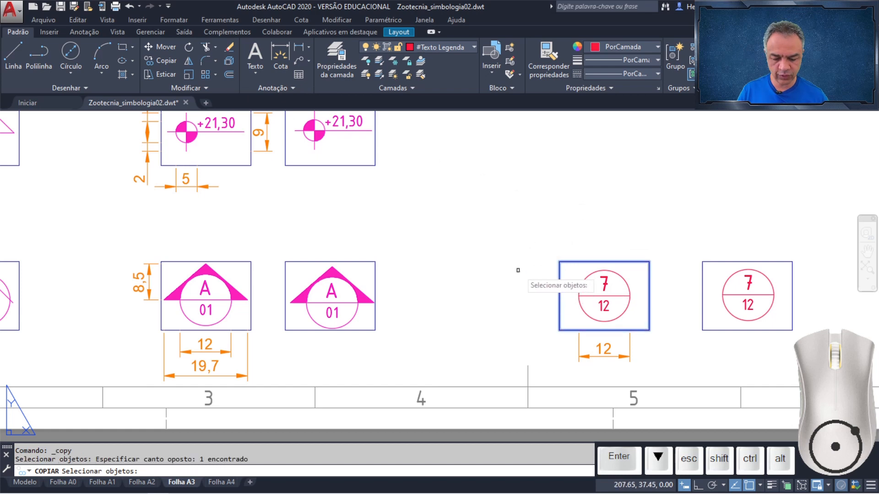
key("Return")
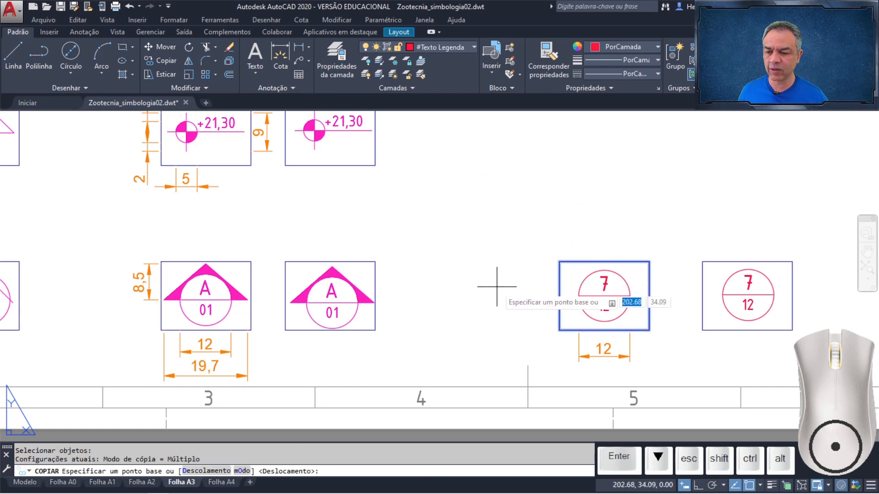
left_click(559, 296)
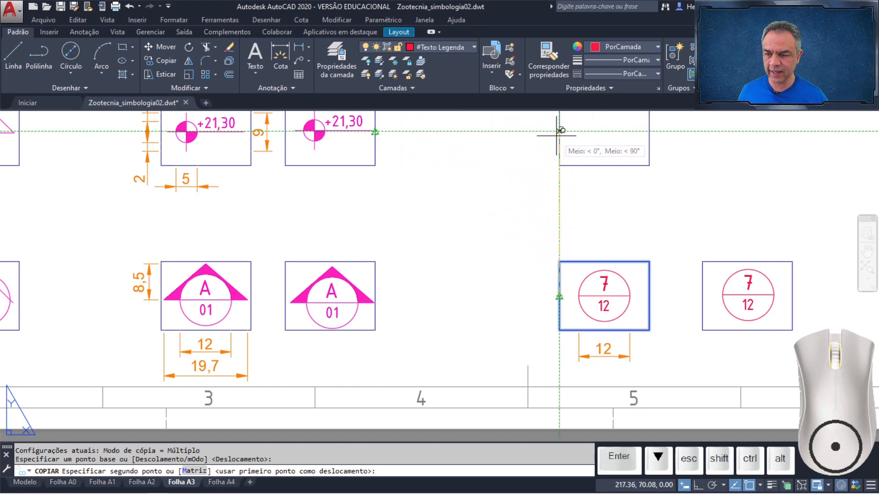
left_click(557, 135)
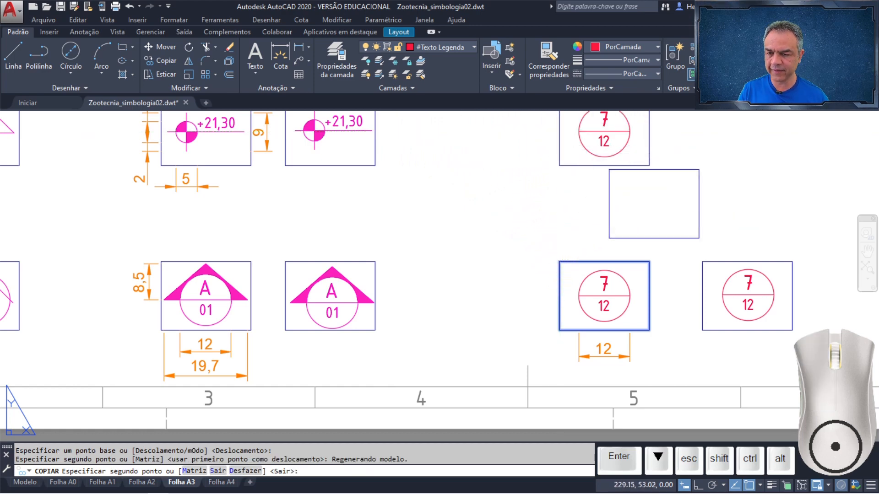
key("Return")
mouse_move(700, 172)
middle_mouse_down()
mouse_move(588, 228)
mouse_move(516, 249)
mouse_move(502, 329)
middle_mouse_up()
key("Escape")
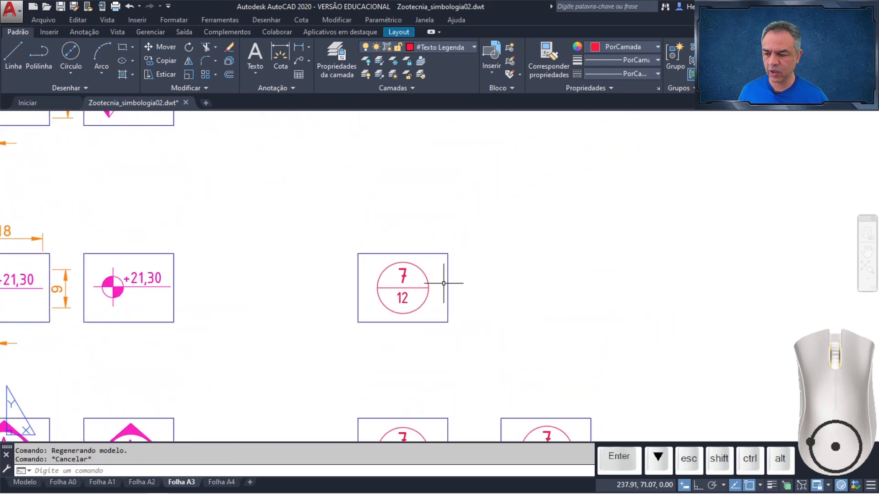
Step: Reposition the view inside the copied viewport so that it shows the number circle of the 1:100 plan title
left_click(434, 277)
double_click(435, 279)
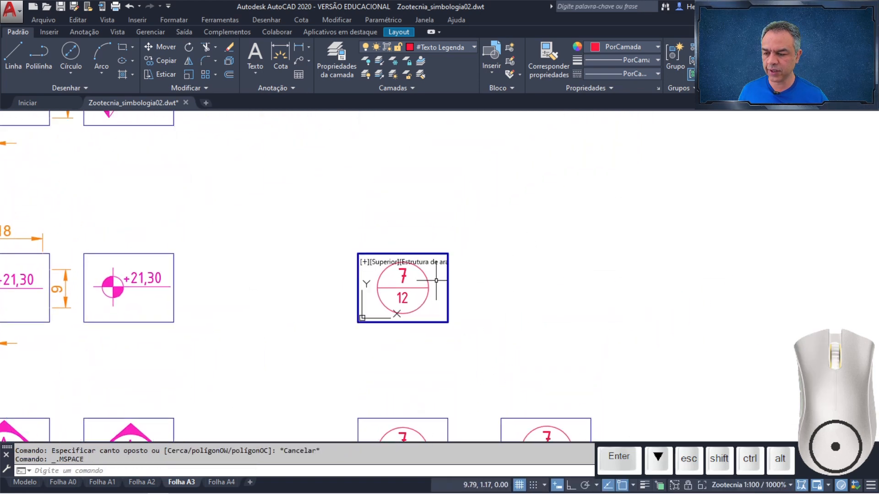
mouse_move(436, 281)
middle_mouse_down()
mouse_move(433, 298)
mouse_move(427, 291)
mouse_move(436, 306)
middle_mouse_up()
scroll(426, 291, "up", 3)
double_click(528, 281)
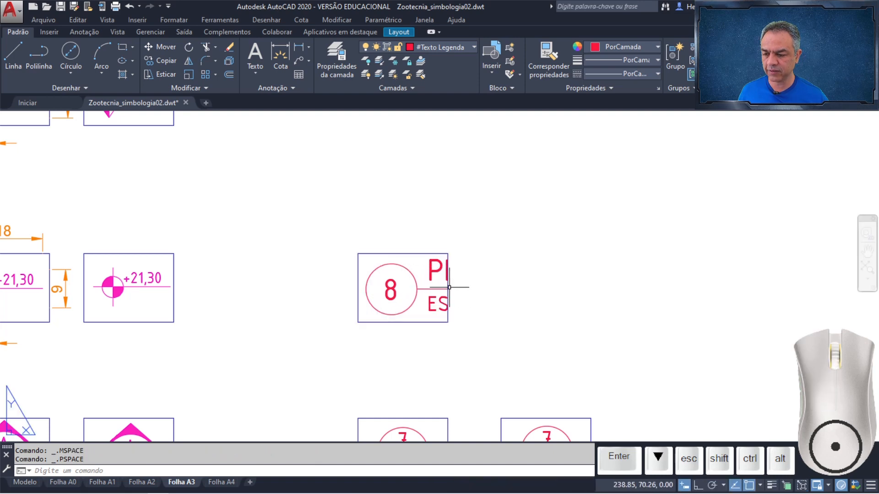
Step: Stretch the copied viewport horizontally until it frames the whole 1:100 plan title
left_click(450, 274)
left_click(448, 253)
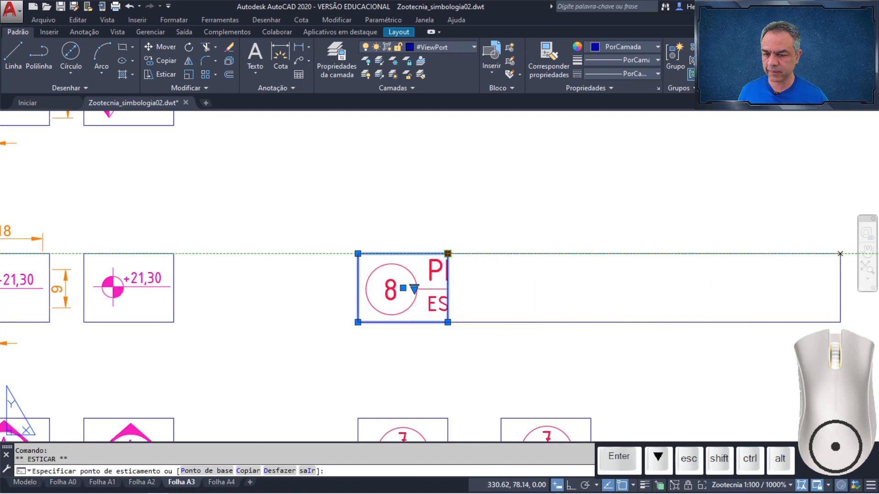
left_click(840, 254)
key("Escape")
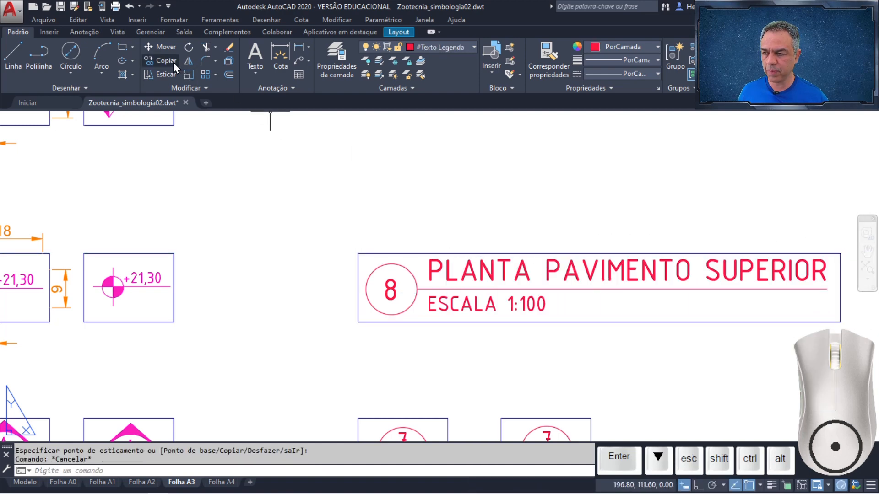
Step: Copy the 1:100 plan title viewport straight down, leaving a small gap below the original
left_click(165, 60)
left_click(428, 170)
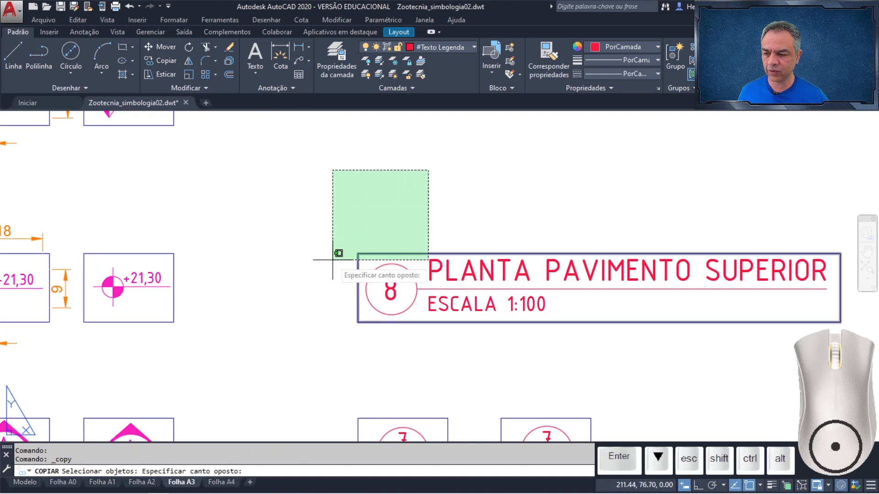
left_click(333, 259)
key("Return")
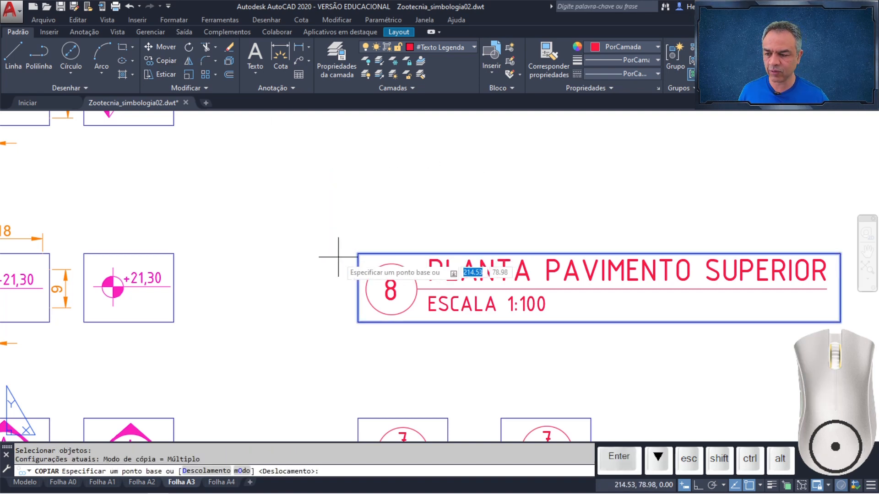
left_click(358, 322)
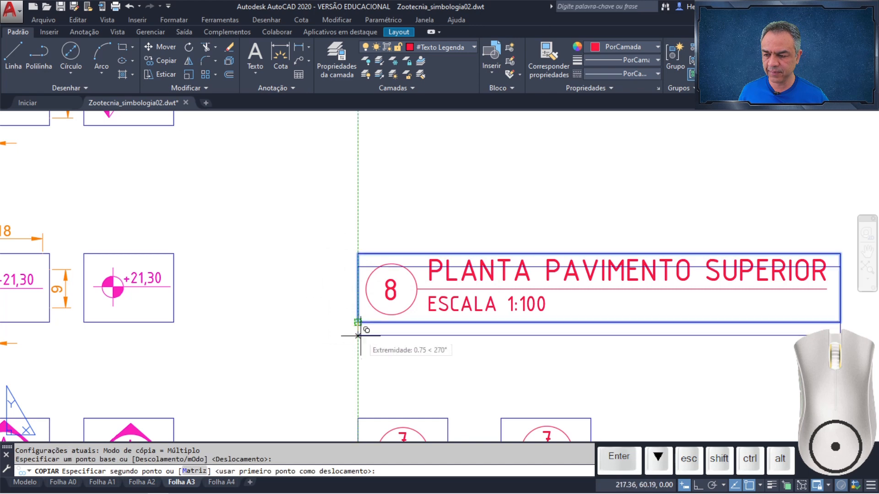
left_click(357, 402)
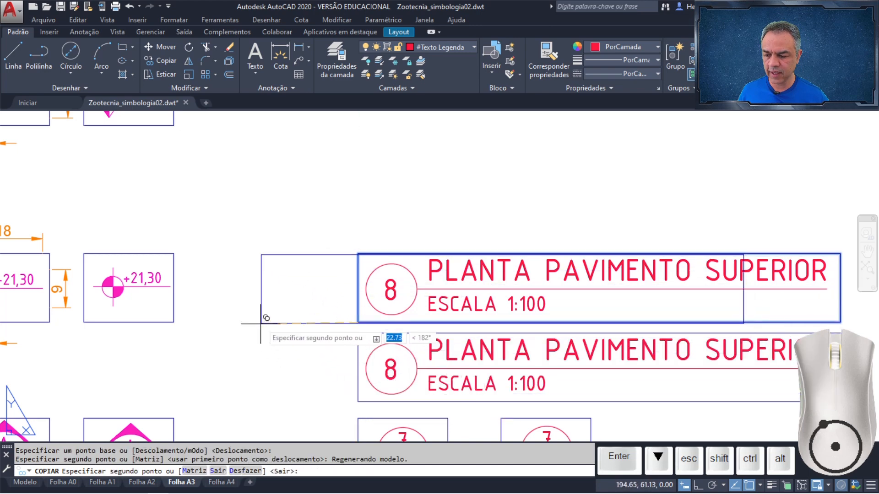
key("Return")
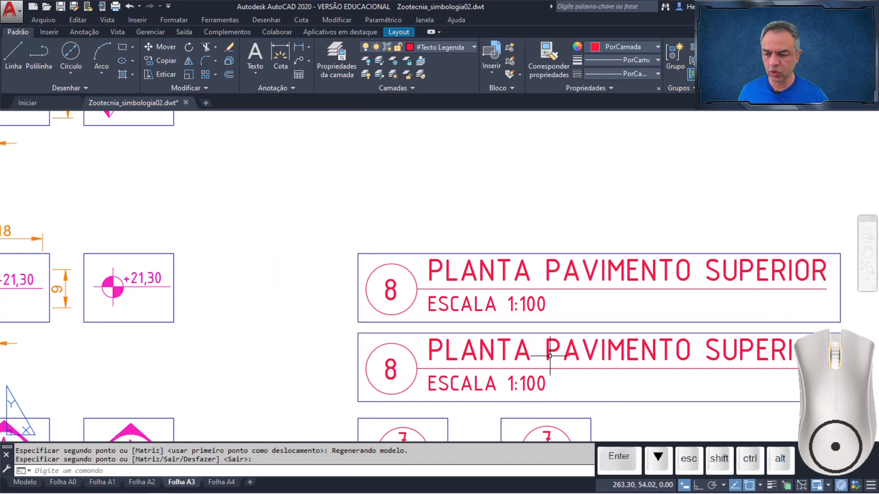
Step: Set the lower viewport's scale to Zootecnia 1:50 and frame the 1:50 plan title in it
double_click(551, 358)
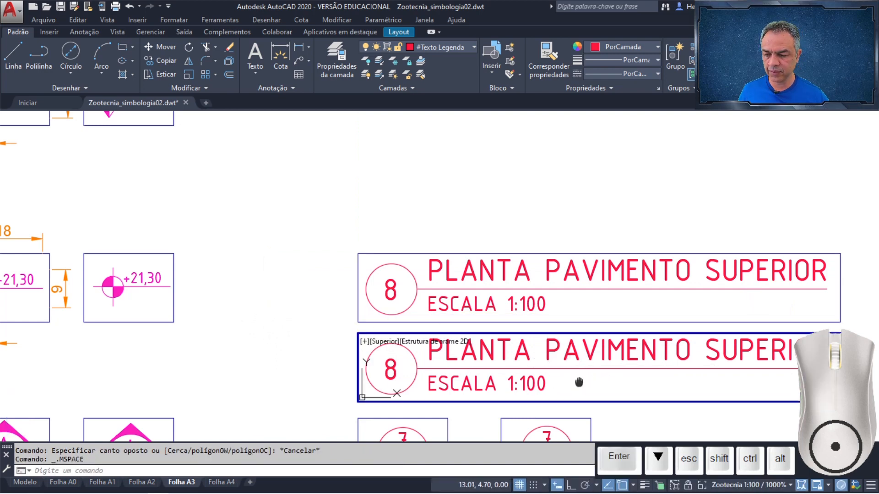
middle_click_drag(579, 382, 685, 379)
scroll(586, 370, "down", 3)
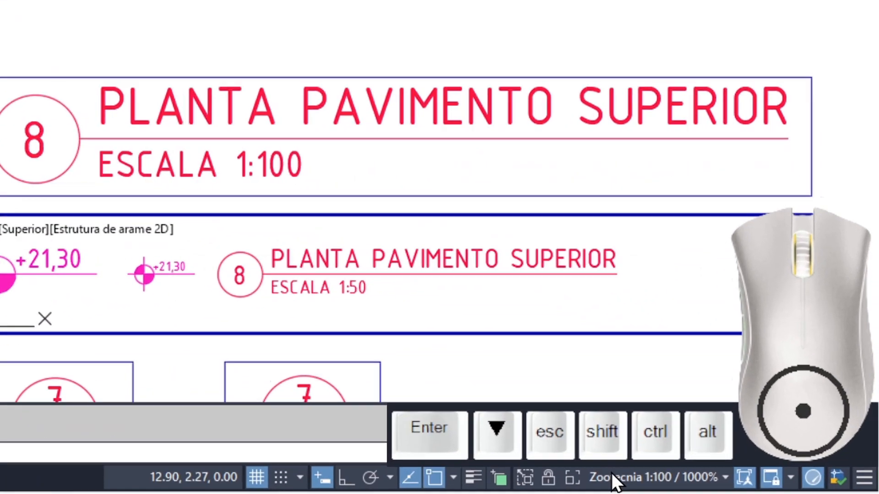
left_click(614, 478)
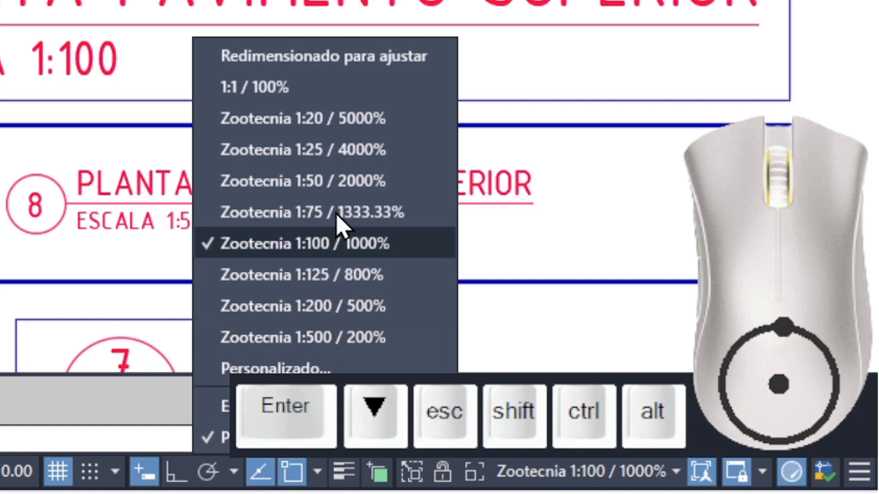
left_click(349, 181)
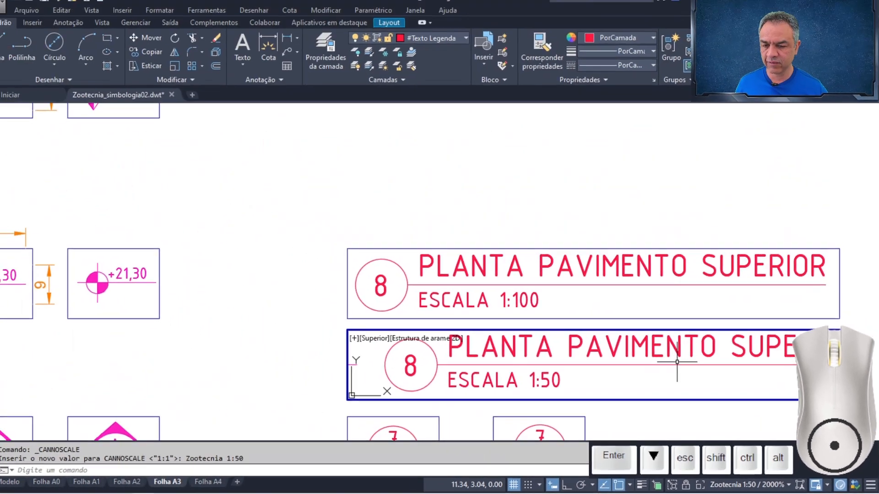
middle_click_drag(678, 362, 651, 368)
double_click(292, 275)
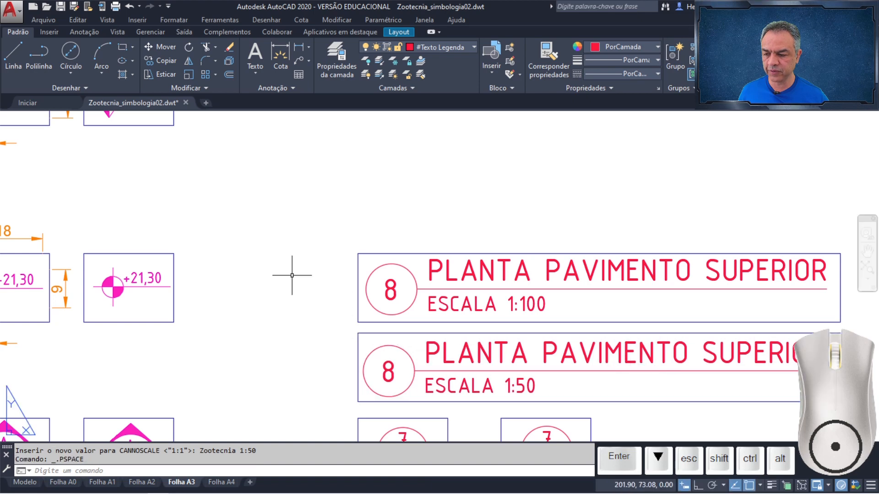
Step: Overlay a copy of the 1:50 title viewport on the 1:100 one, matching the circle centres, to compare text sizes, and undo the copy
left_click(172, 60)
left_click(377, 327)
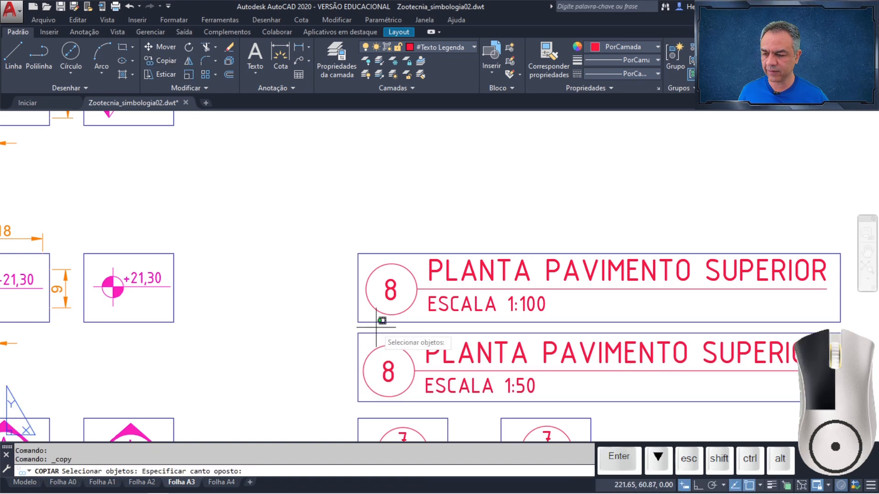
left_click(362, 347)
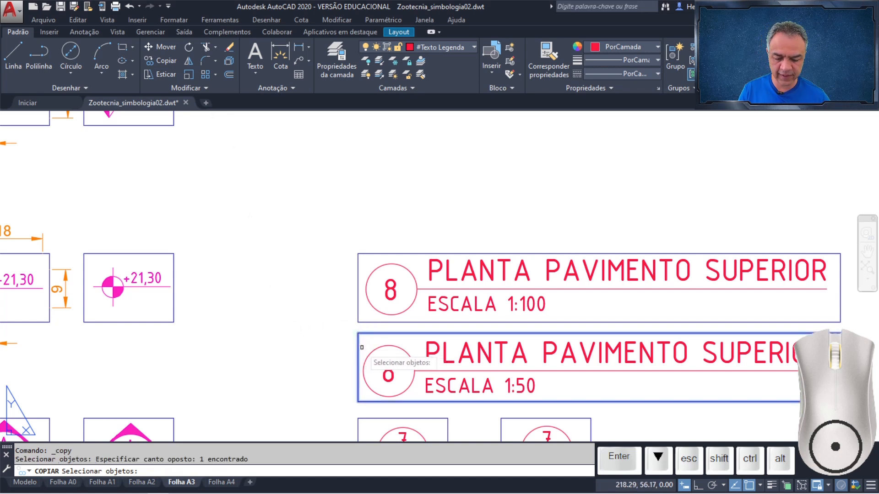
key("Return")
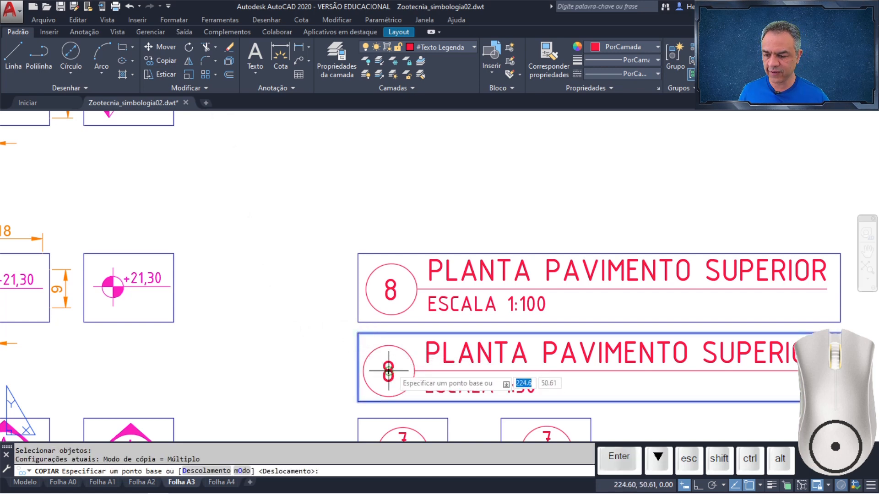
left_click(388, 371)
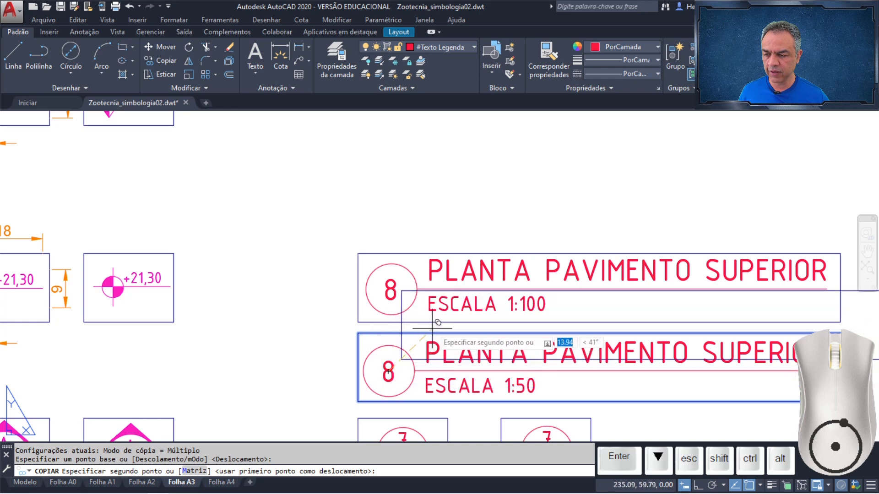
left_click(390, 288)
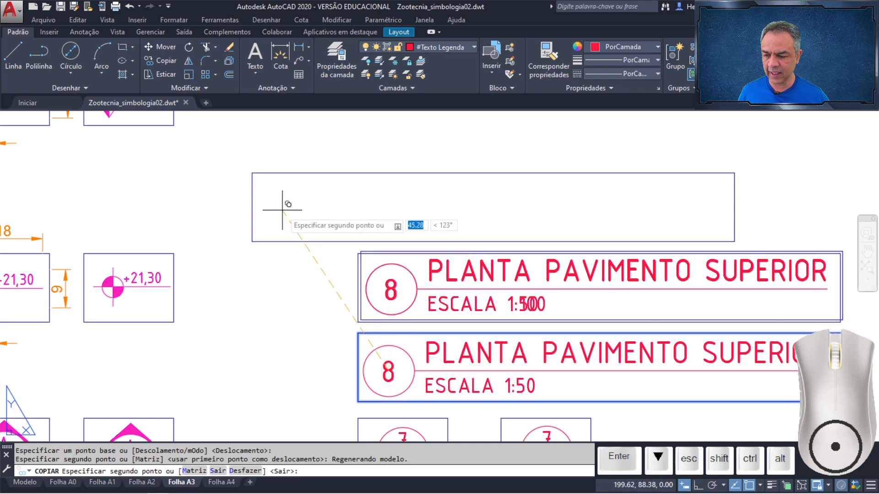
key("Return")
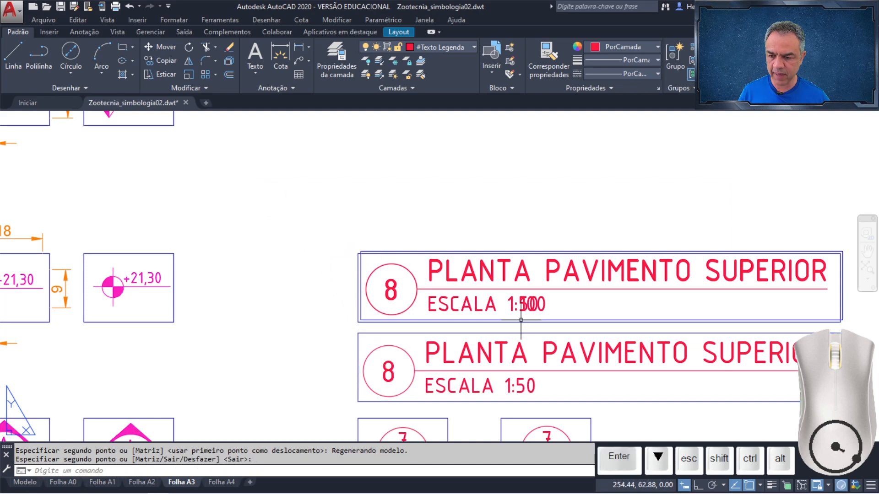
scroll(574, 296, "up", 4)
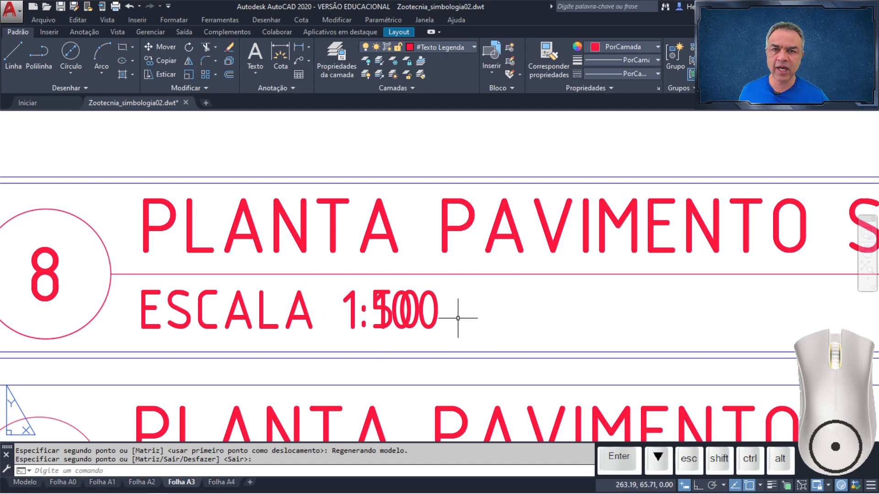
key("ctrl+z")
key("ctrl+z")
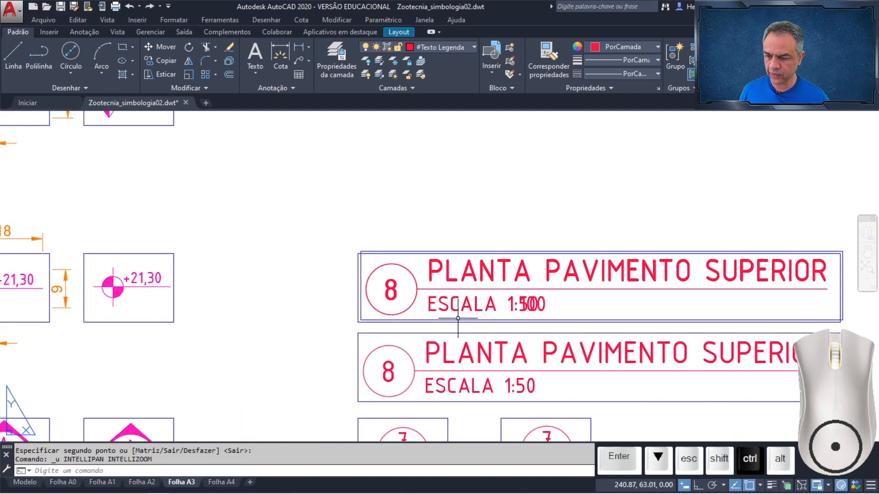
Step: Make #Cotas the current layer
left_click(471, 48)
scroll(399, 166, "up", 4)
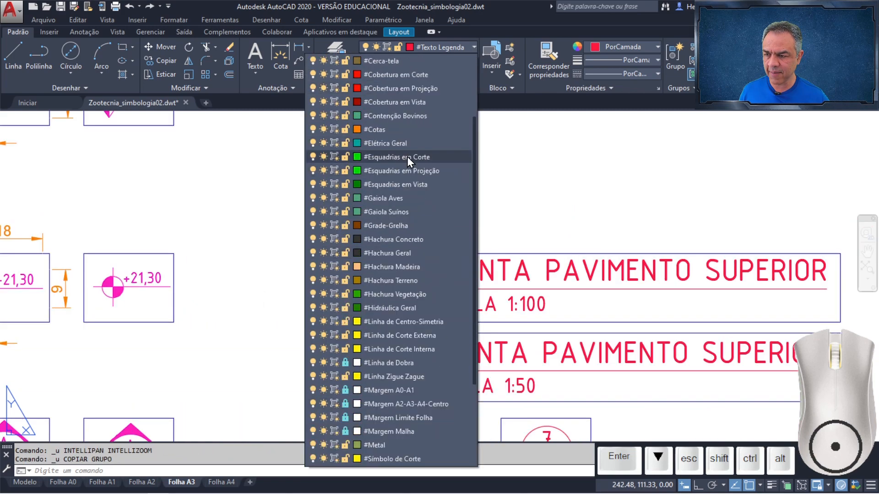
left_click(417, 131)
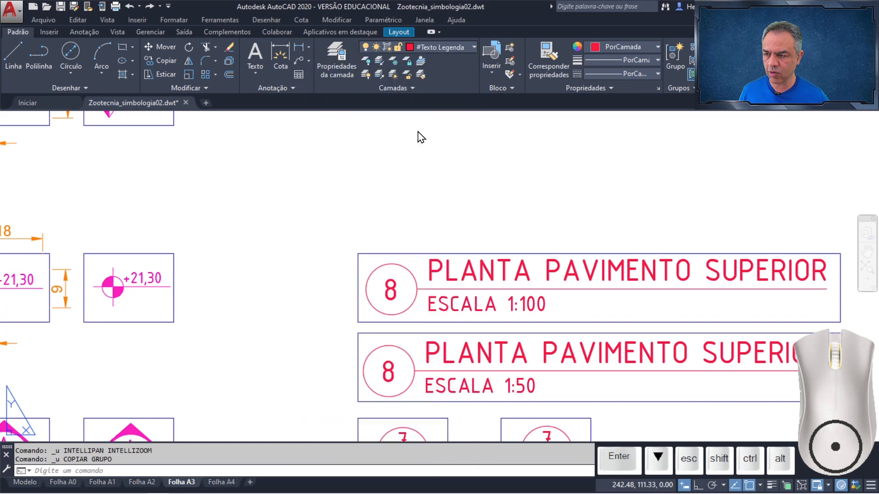
Step: Add a horizontal linear dimension across the 1:100 title circle's quadrants, starting its extension lines on the viewport's upper edge and placing it above the frame
left_click(298, 46)
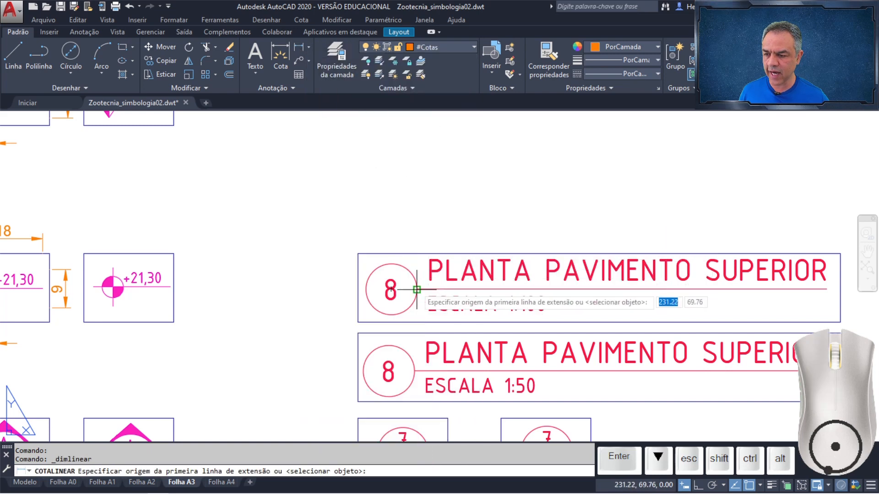
scroll(417, 290, "up", 6)
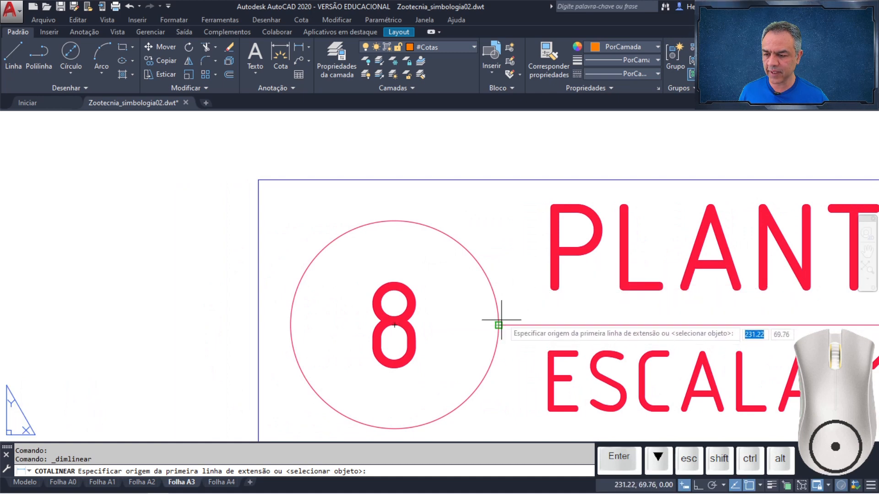
left_click(498, 180)
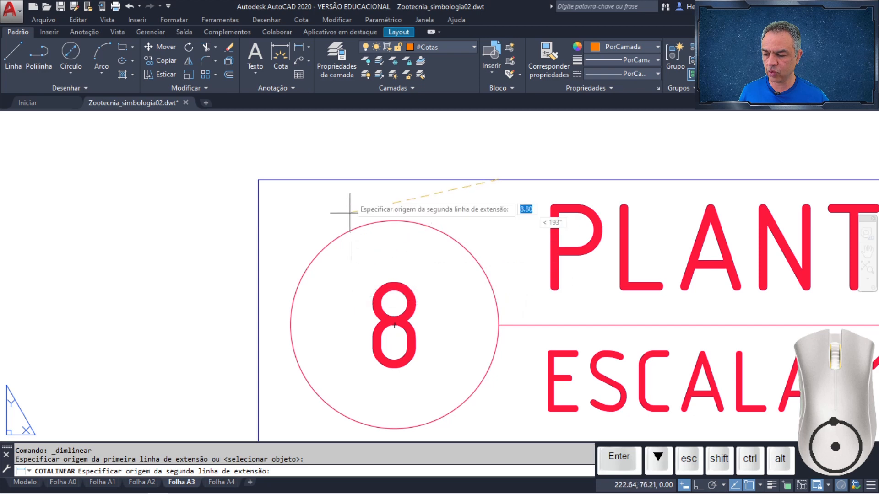
right_click(348, 148, "ctrl")
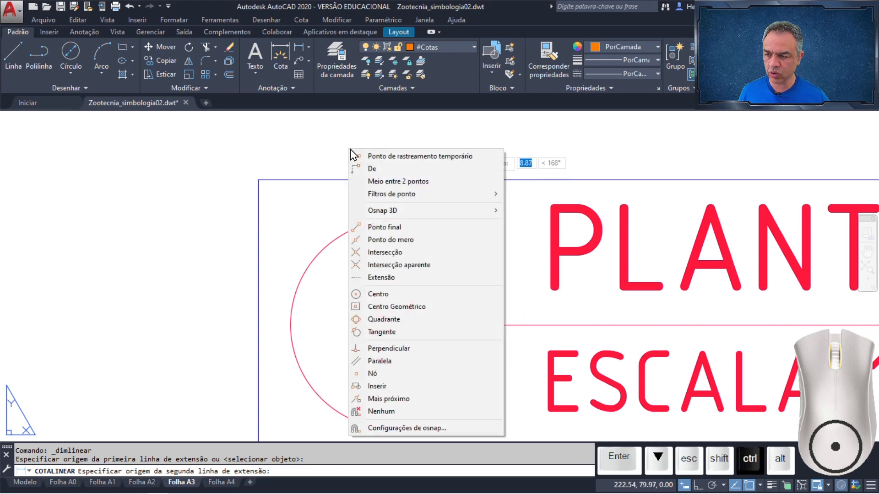
left_click(386, 158)
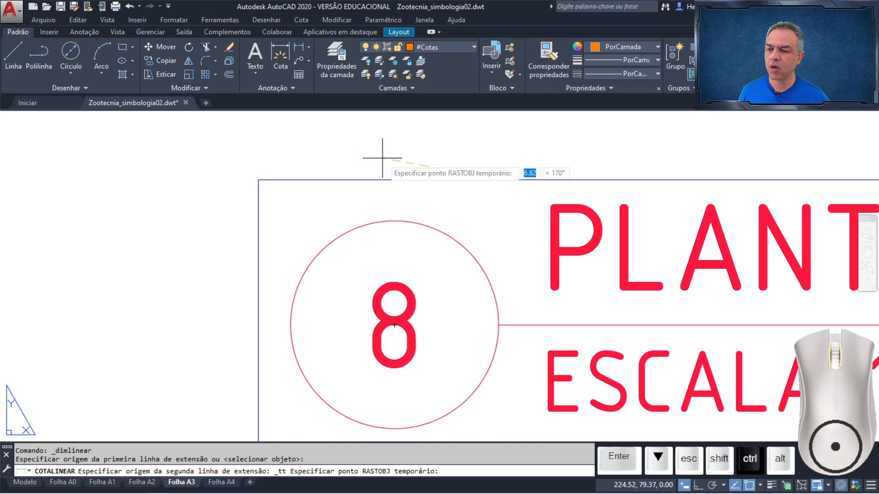
right_click(383, 157, "ctrl")
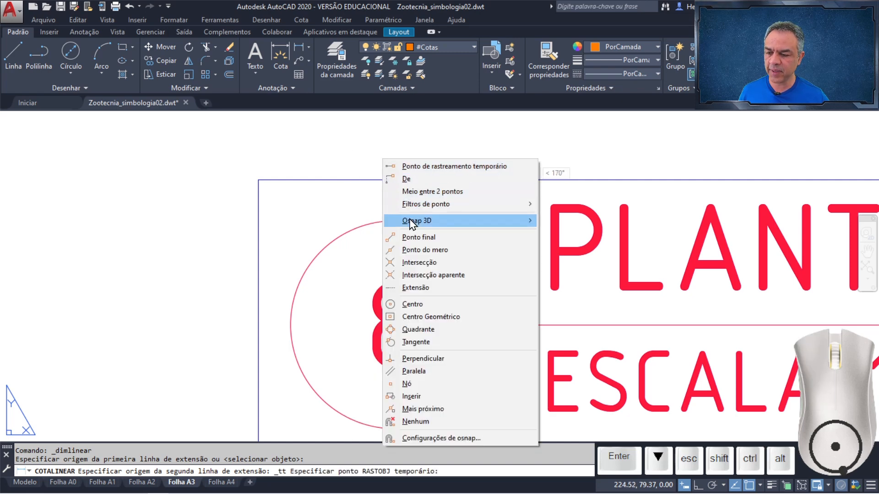
left_click(417, 329)
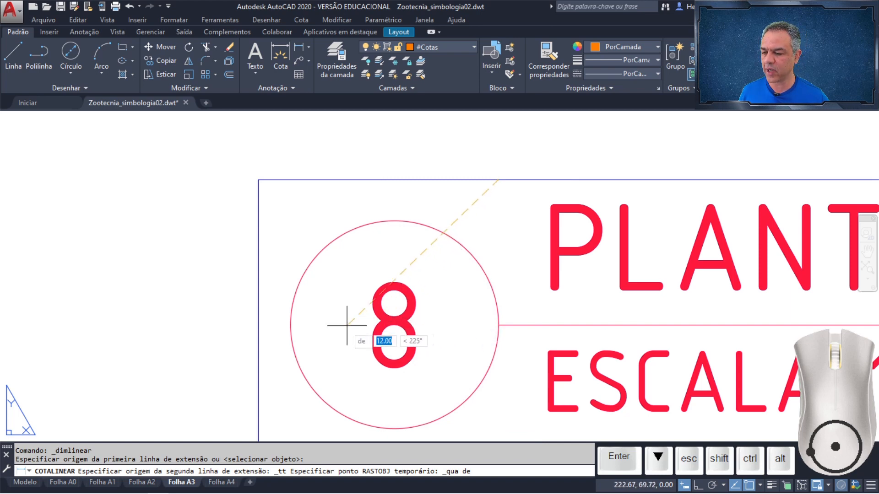
left_click(290, 325)
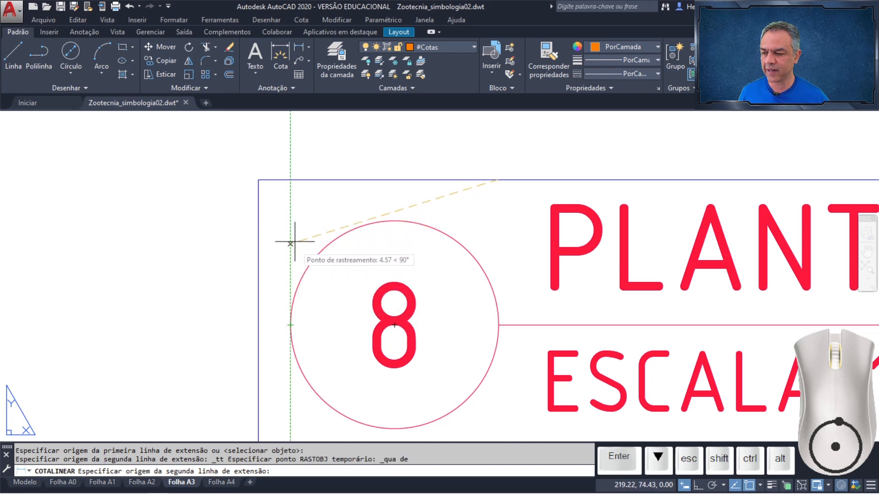
left_click(290, 180)
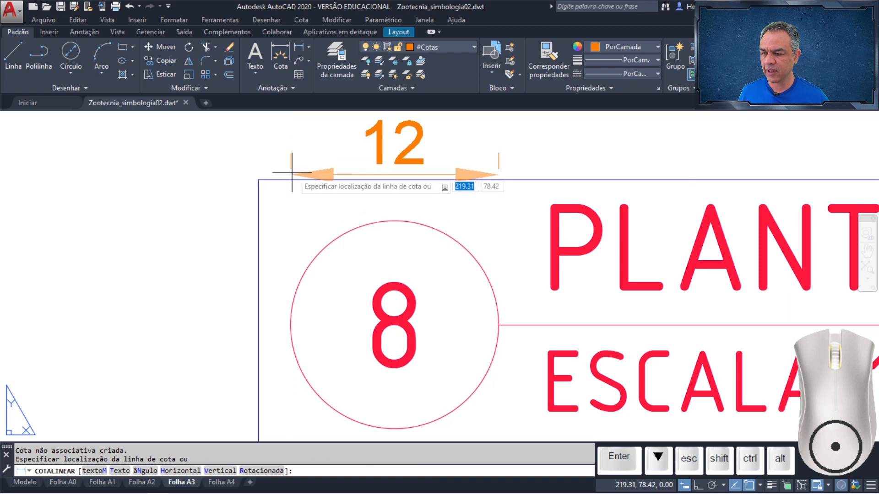
left_click(306, 129)
scroll(311, 138, "down", 5)
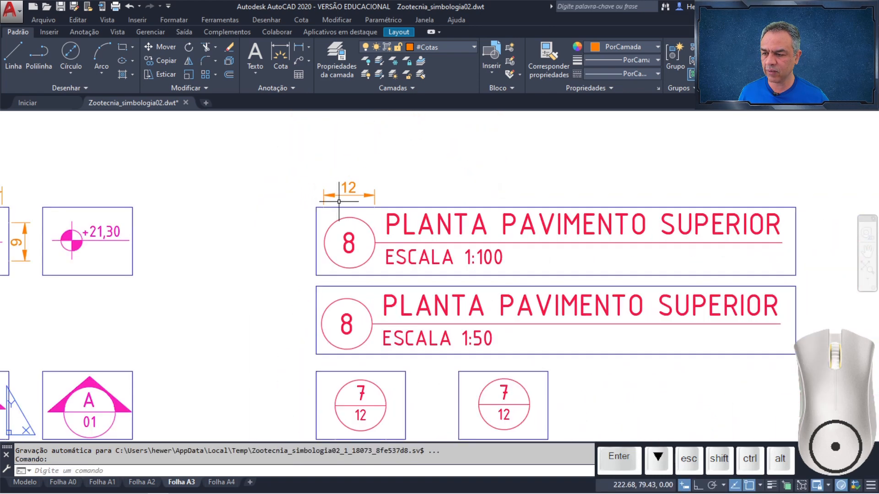
Step: Make layer 0 current and return from the Folha A3 layout to model space
middle_click(443, 171)
middle_click(443, 171)
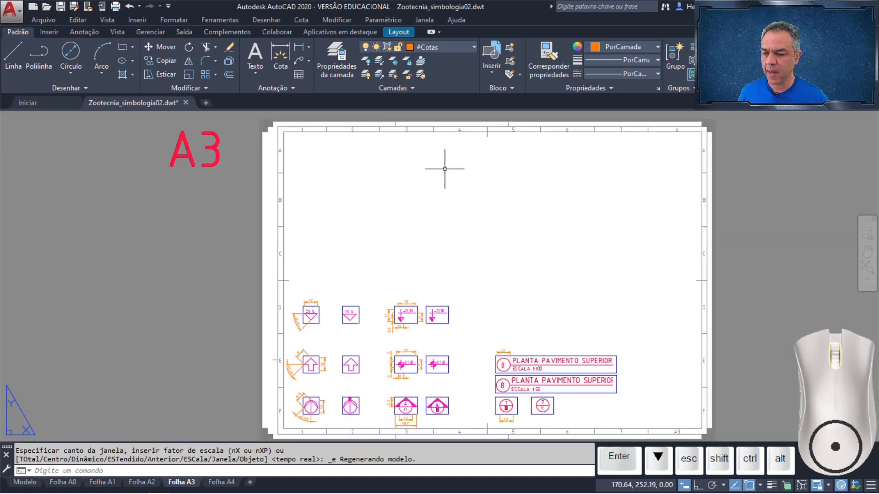
left_click(468, 49)
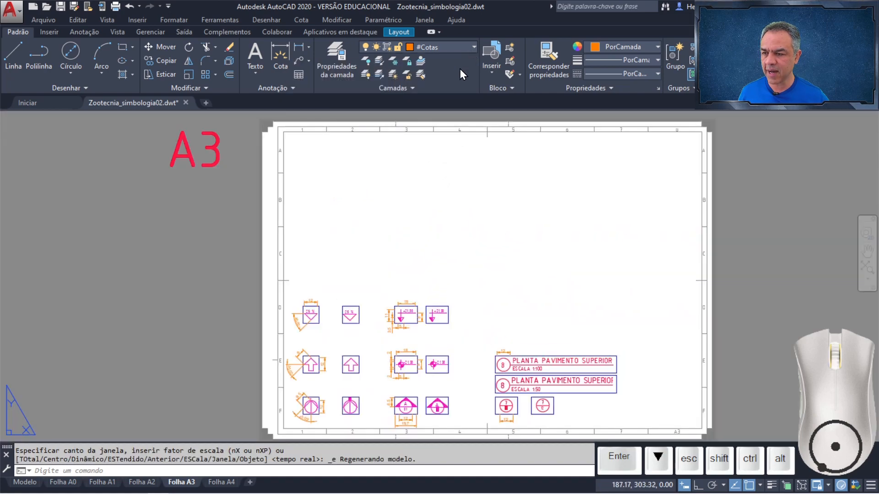
scroll(410, 293, "down", 2)
left_click(383, 444)
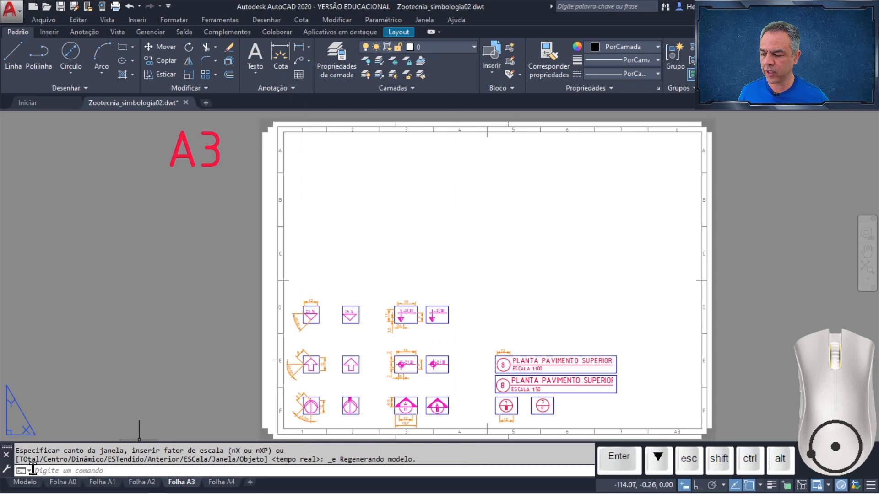
left_click(30, 487)
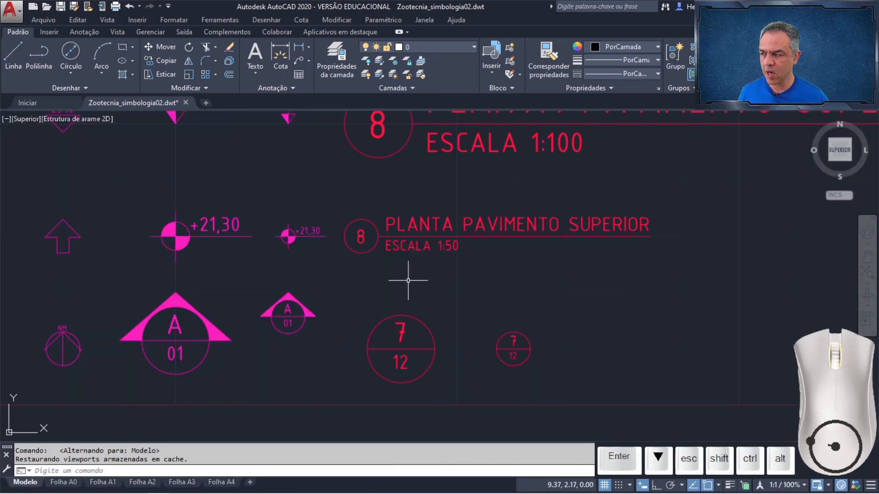
Step: Start saving the drawing template under a new name in the Documents folder
left_click(75, 7)
left_click(255, 181)
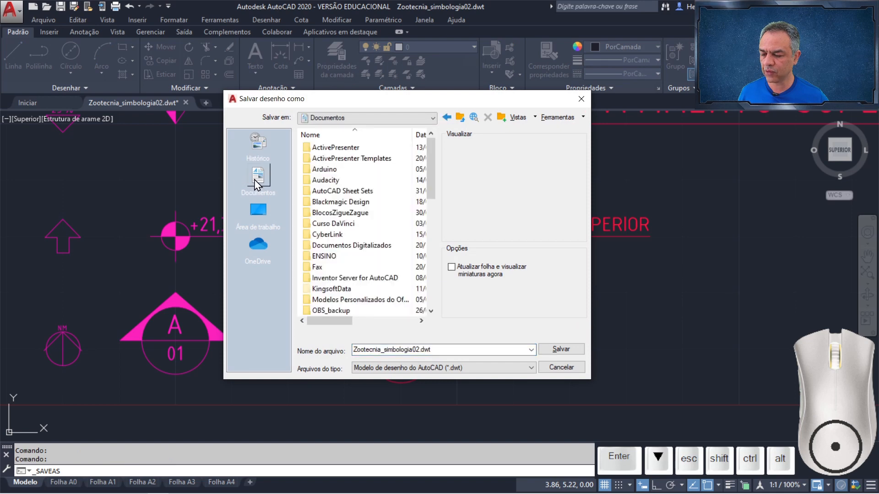